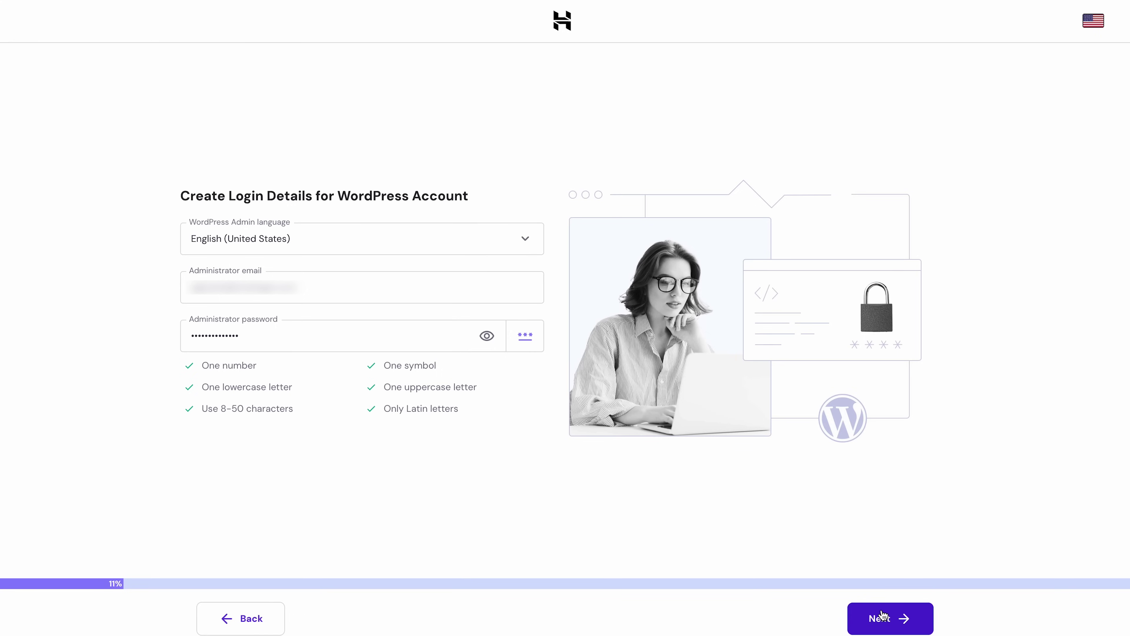
Set the website type to Blog and choose to start from Standard themes.
click(883, 617)
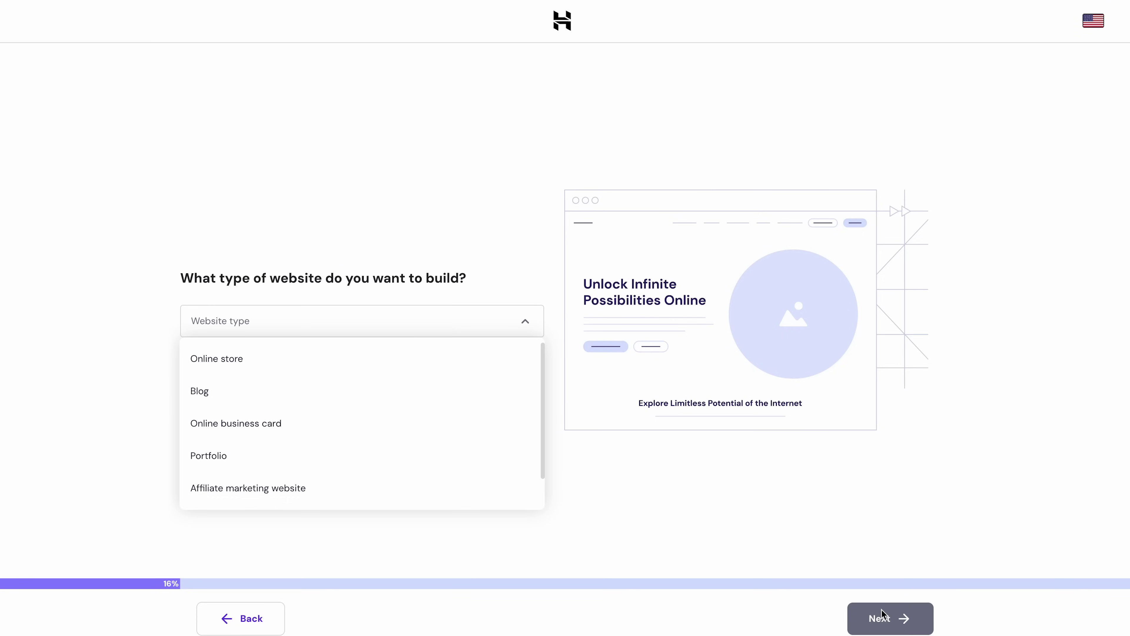
click(348, 394)
click(899, 618)
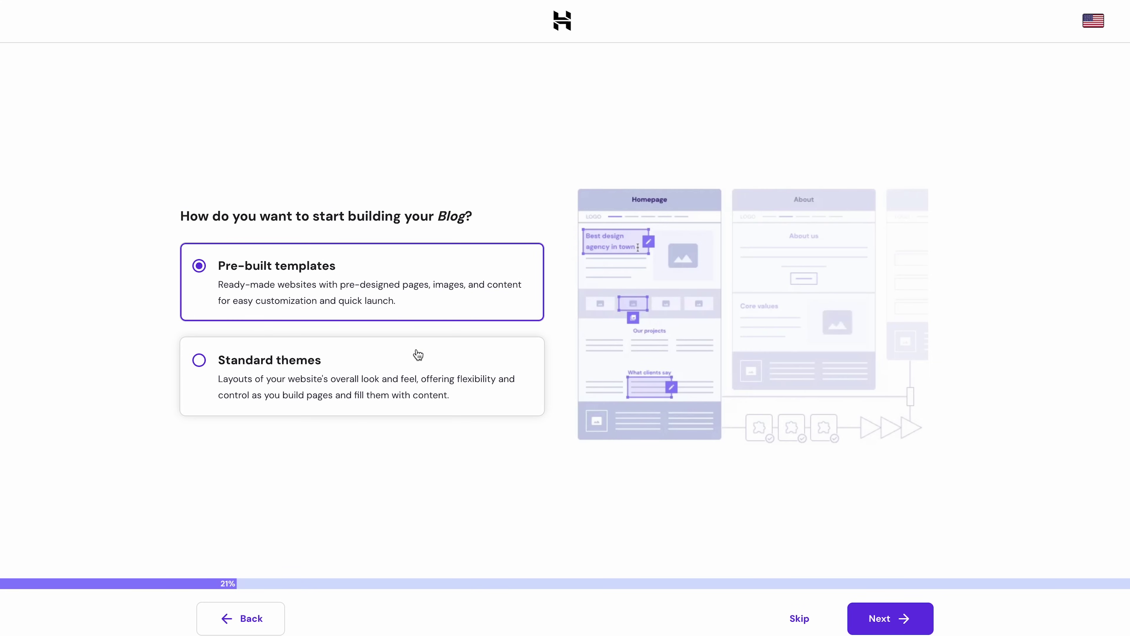
click(403, 381)
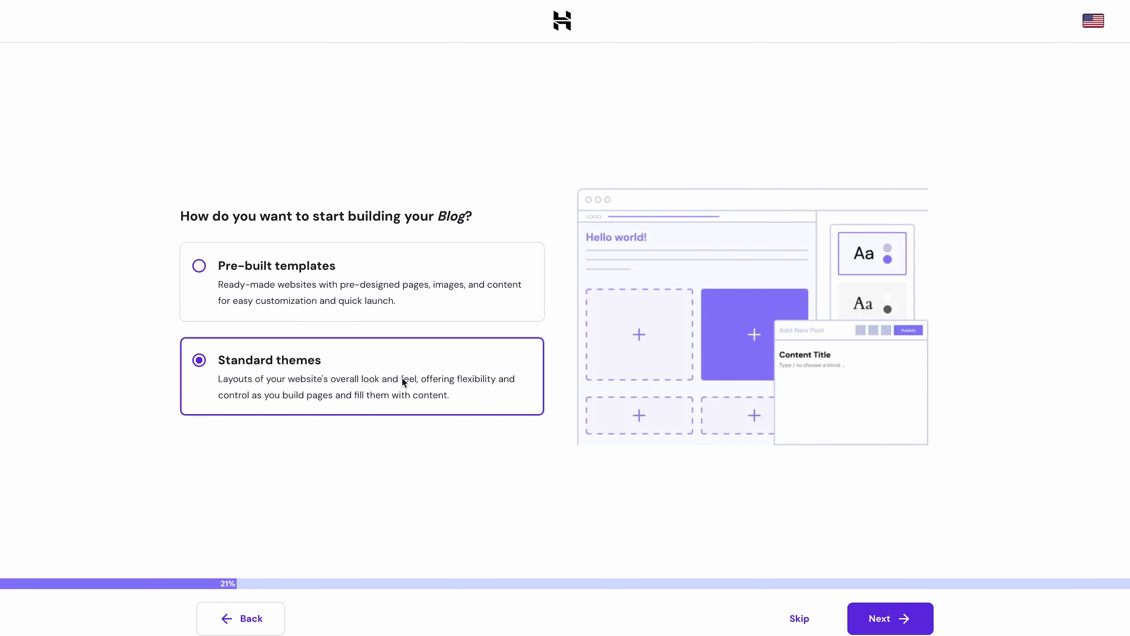
click(895, 619)
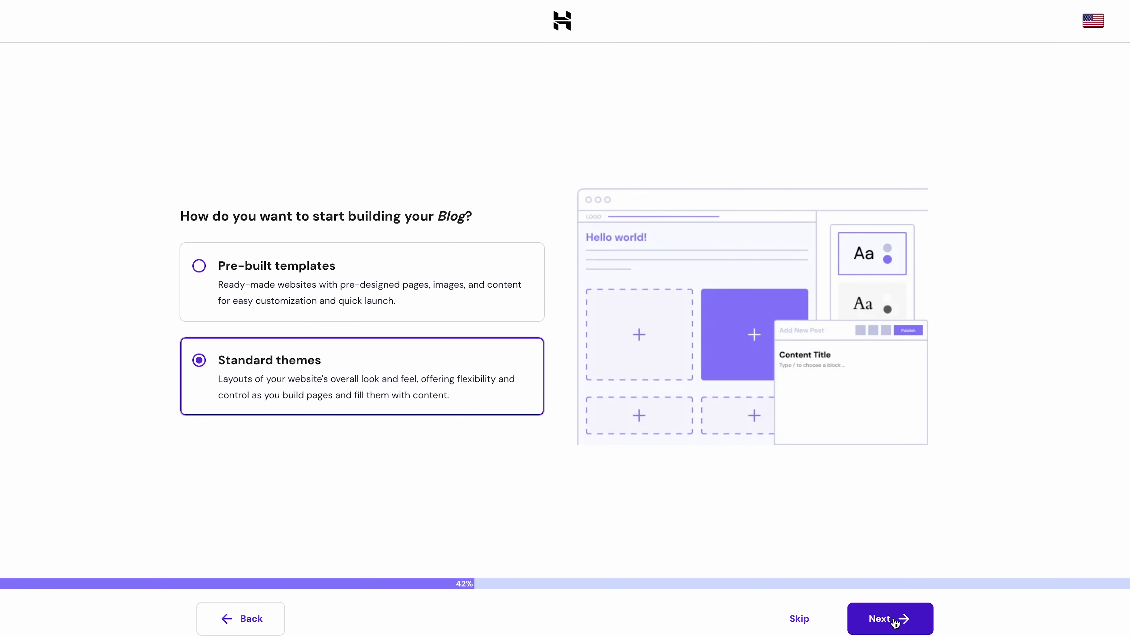
Compare the Hostinger Blog, Neve and Hestia themes, then pick Astra for the blog.
click(304, 272)
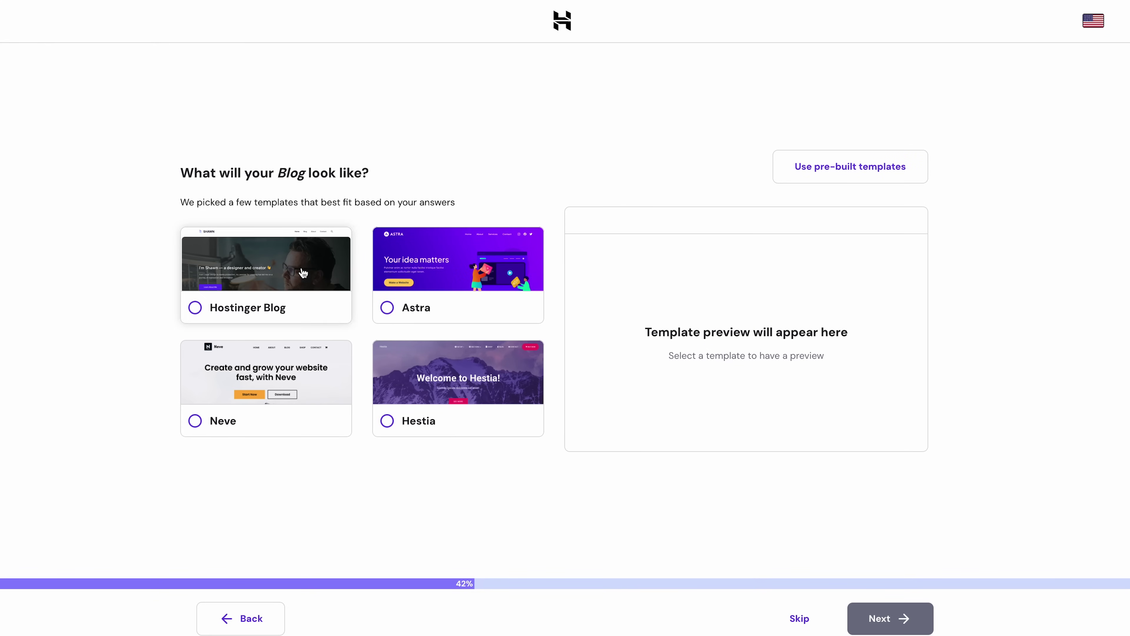
click(289, 367)
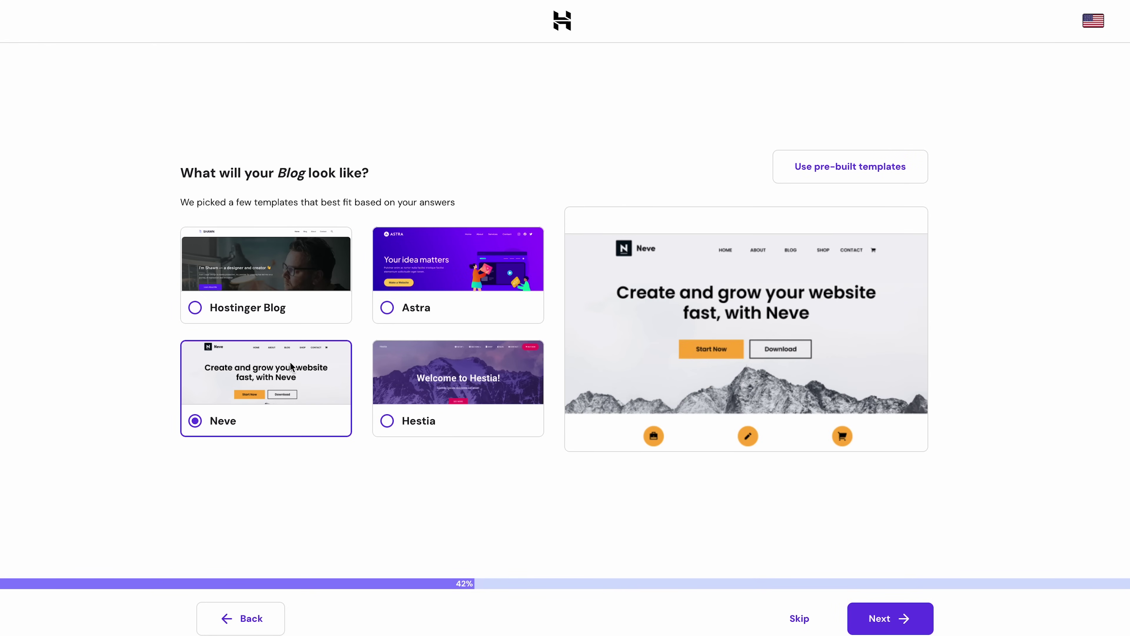
click(428, 381)
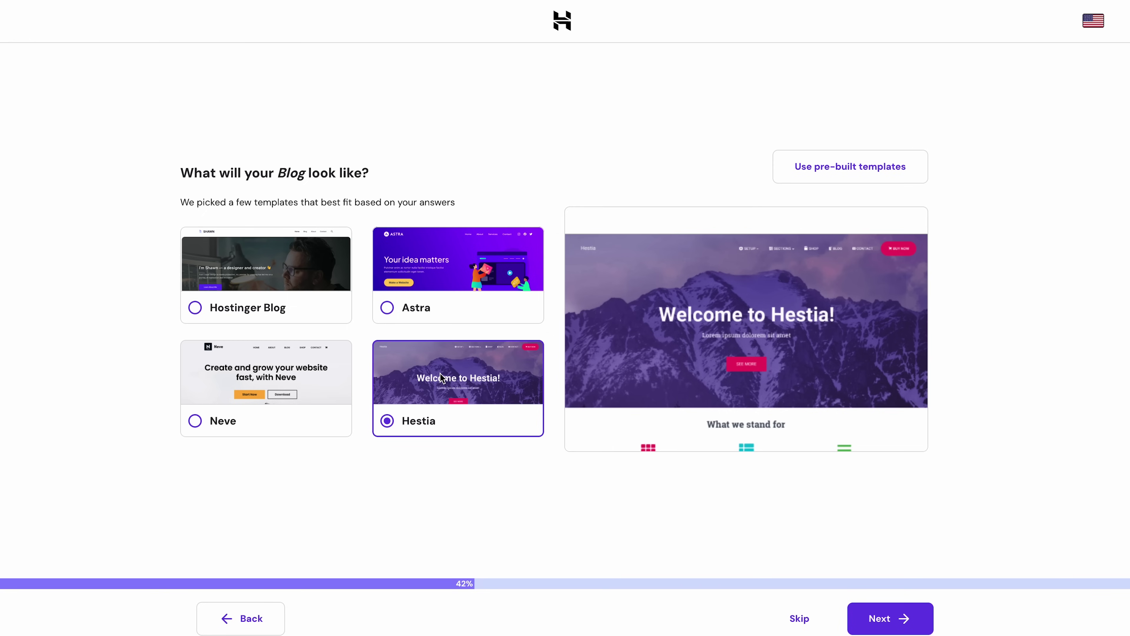
click(451, 265)
click(892, 617)
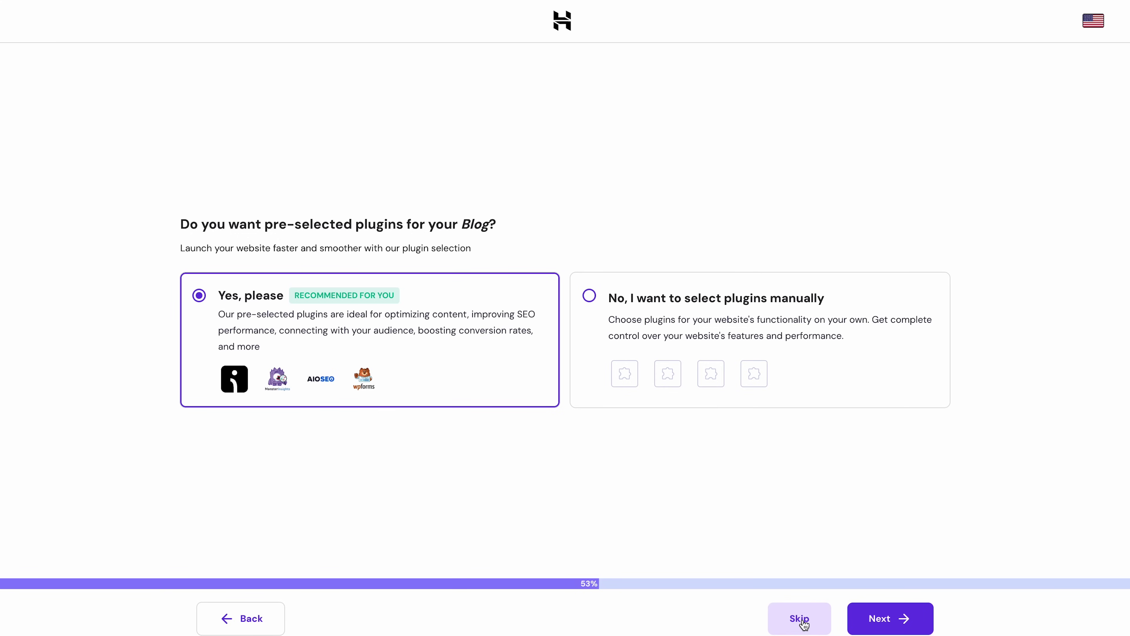
Enter the brand name and paste the beauty copywriter portfolio description for AI content.
click(799, 619)
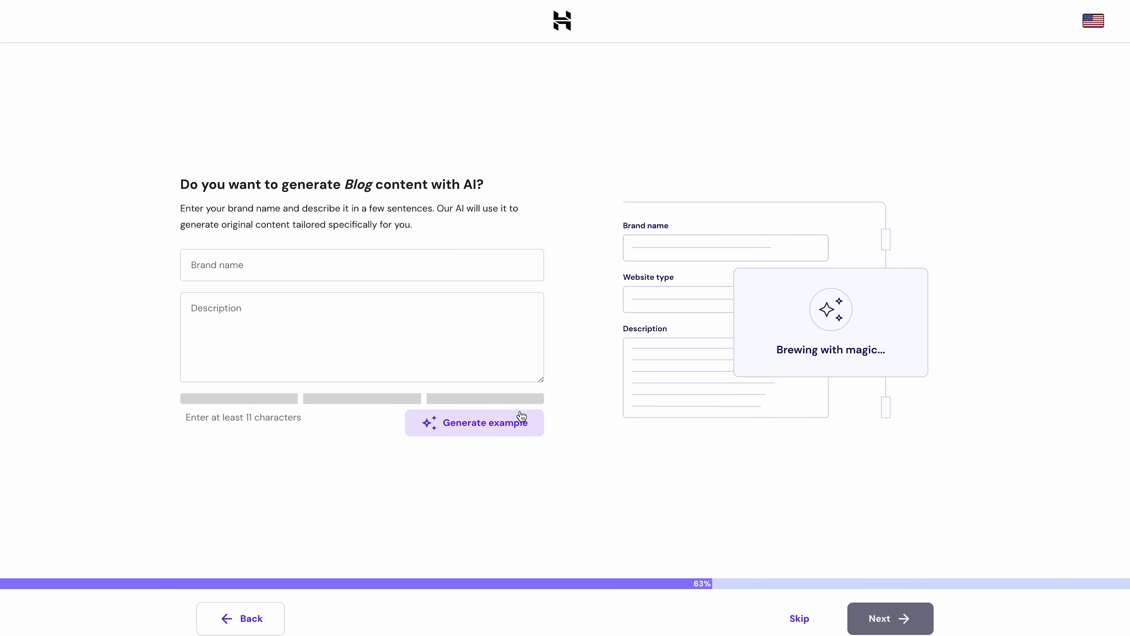
click(351, 265)
click(343, 308)
text(Please make a one-page portfolio website for me. I am a freelance writer, based in Vilnius, Lithuania. I am offering copywriting services for business-to-customers within the beauty industry. I've worked in this industry for around 4 years, handling several big beauty brands in the market, including Loreal, Mario Badescu, and Make Up For Ever.)
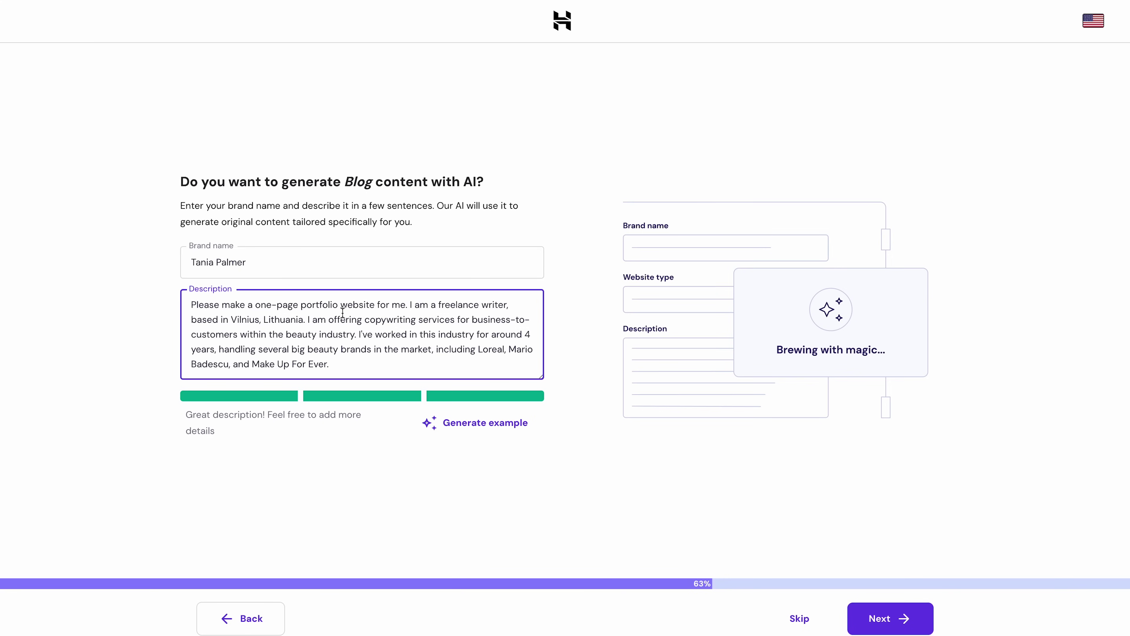
click(877, 618)
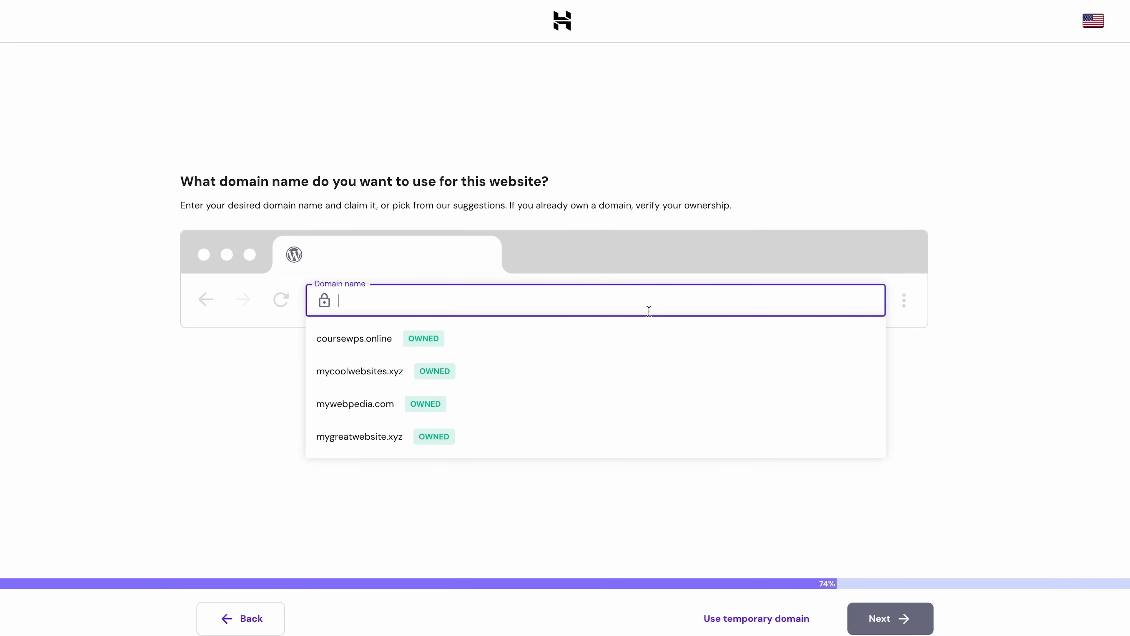
Search for 'mywebsitespedia' and select the free mywebsitespedia.xyz domain.
text(mywebsitespedia)
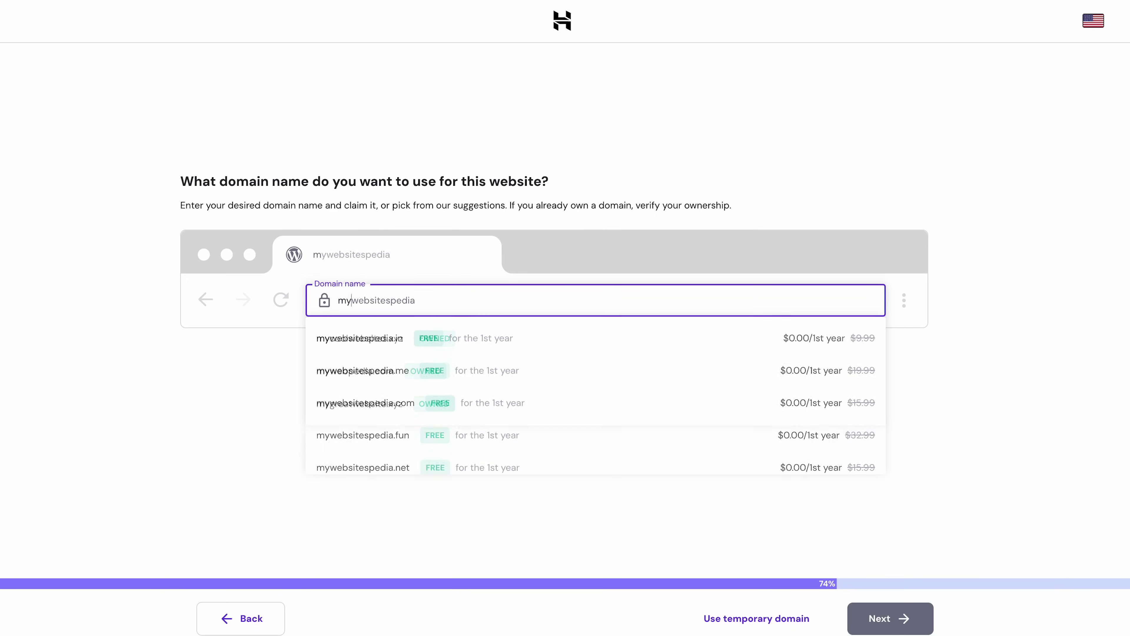
scroll(628, 355, down, 4)
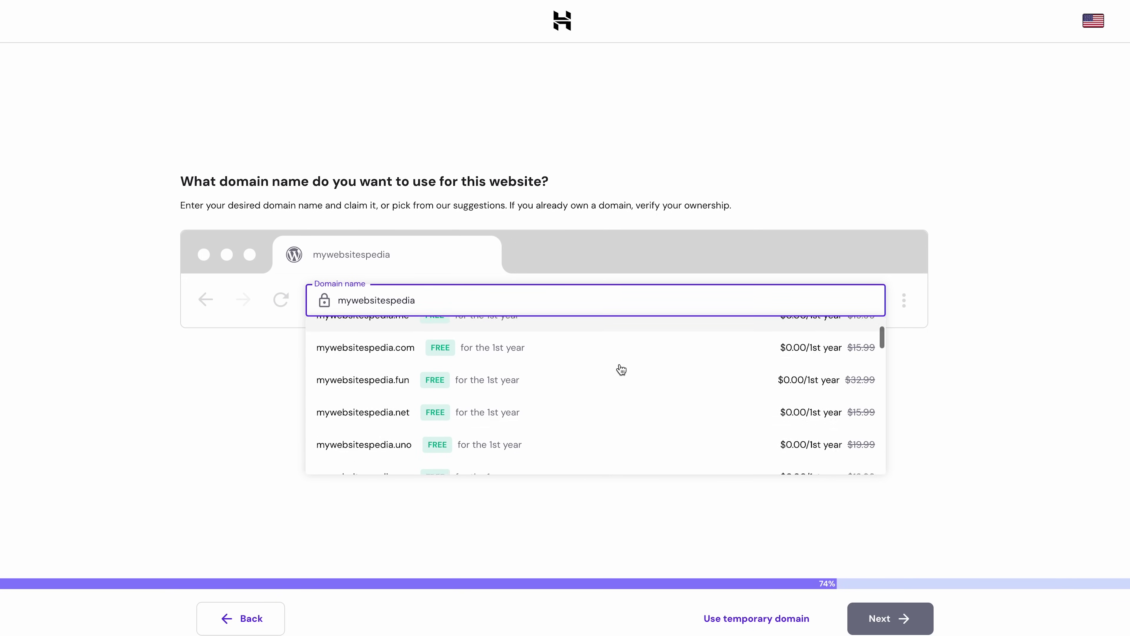
scroll(621, 369, down, 2)
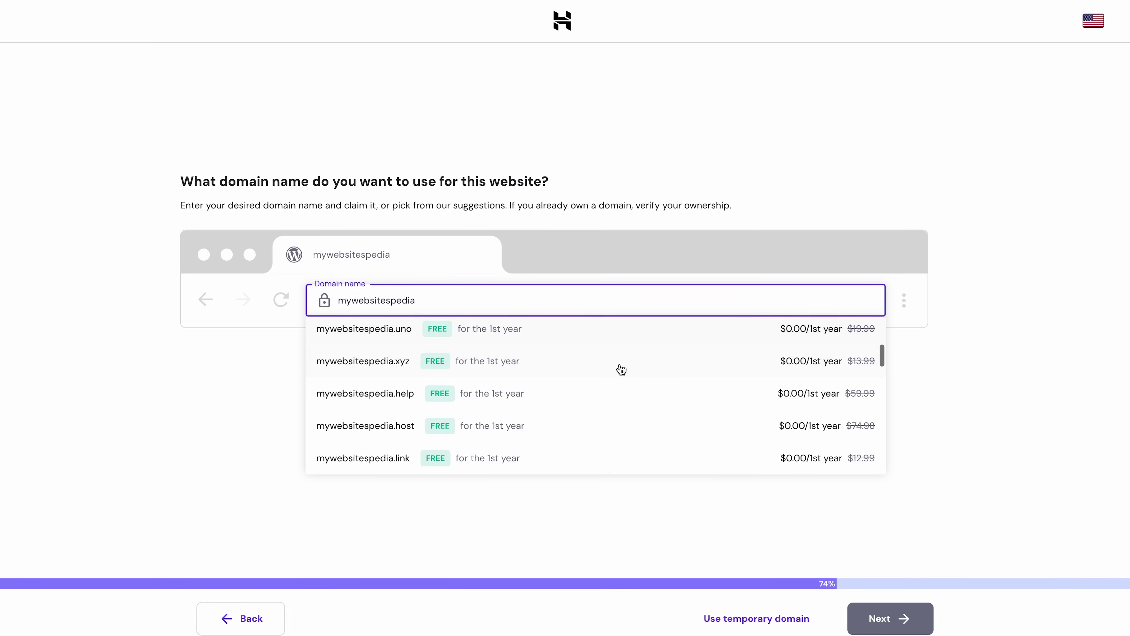
click(589, 360)
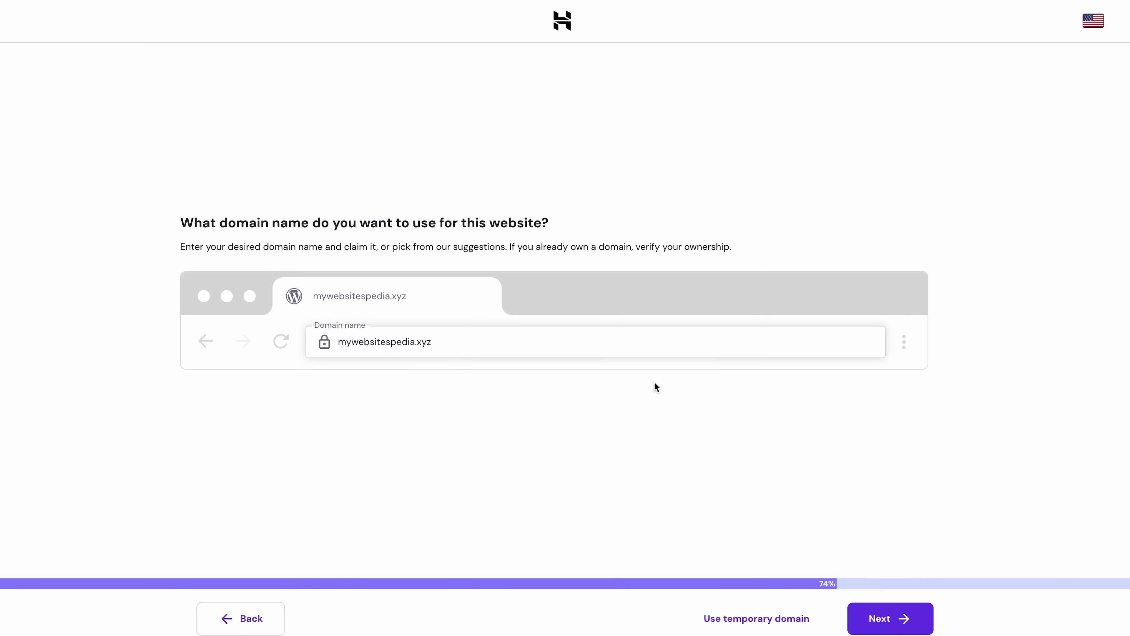
click(885, 615)
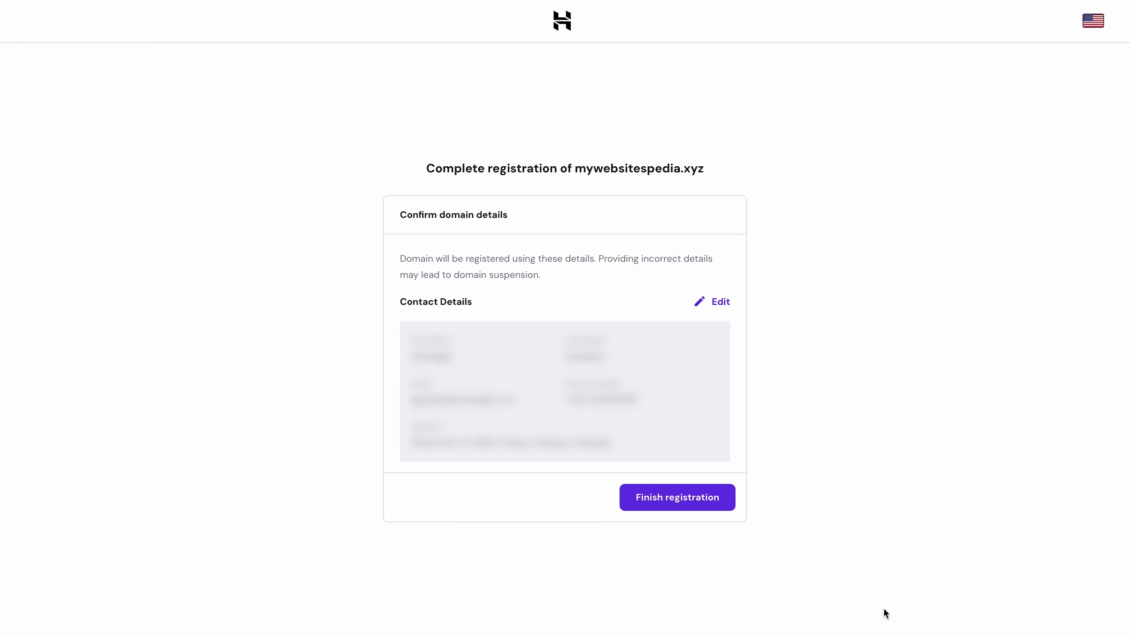
Finish registering mywebsitespedia.xyz so the site is set up and published.
click(667, 496)
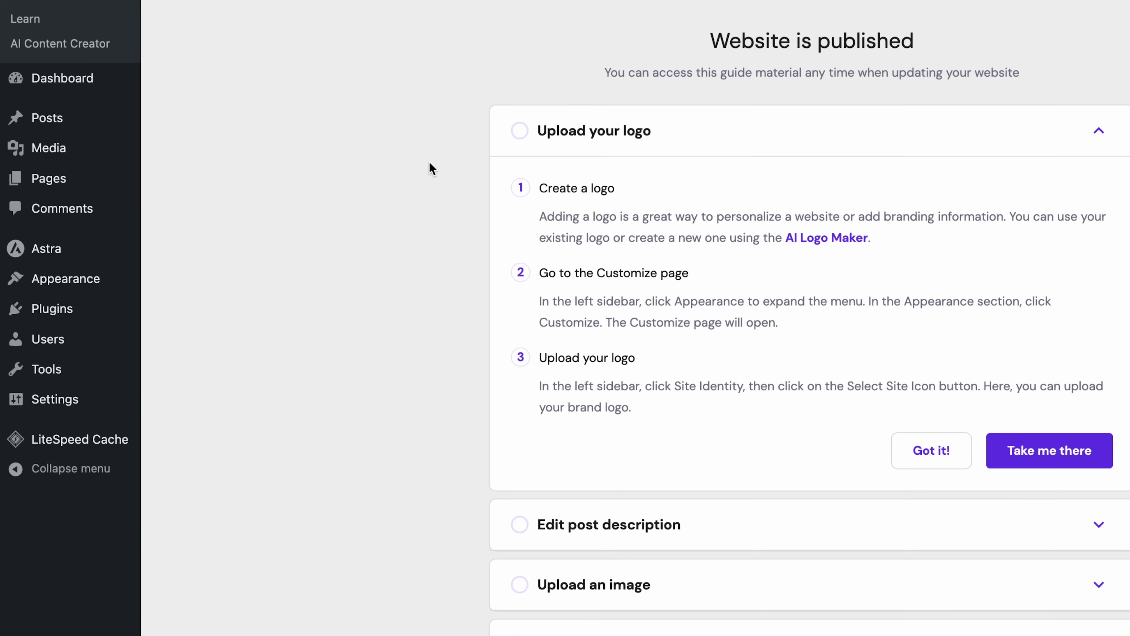
Enable 'Discourage search engines from indexing this site' in Reading settings and save.
mouse_move(66, 404)
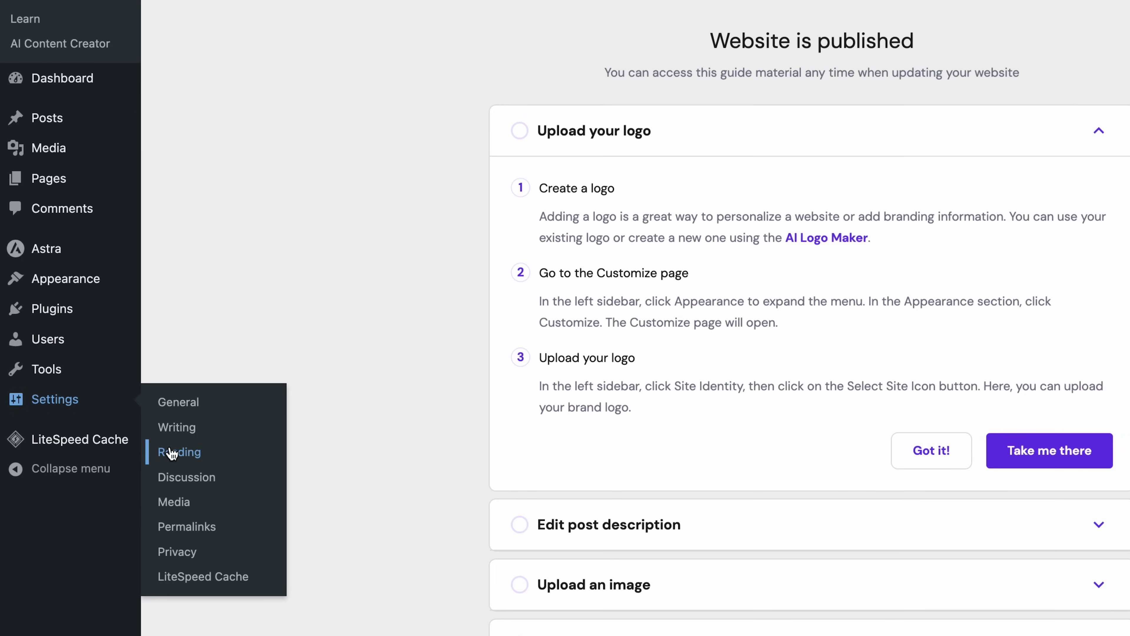
click(170, 453)
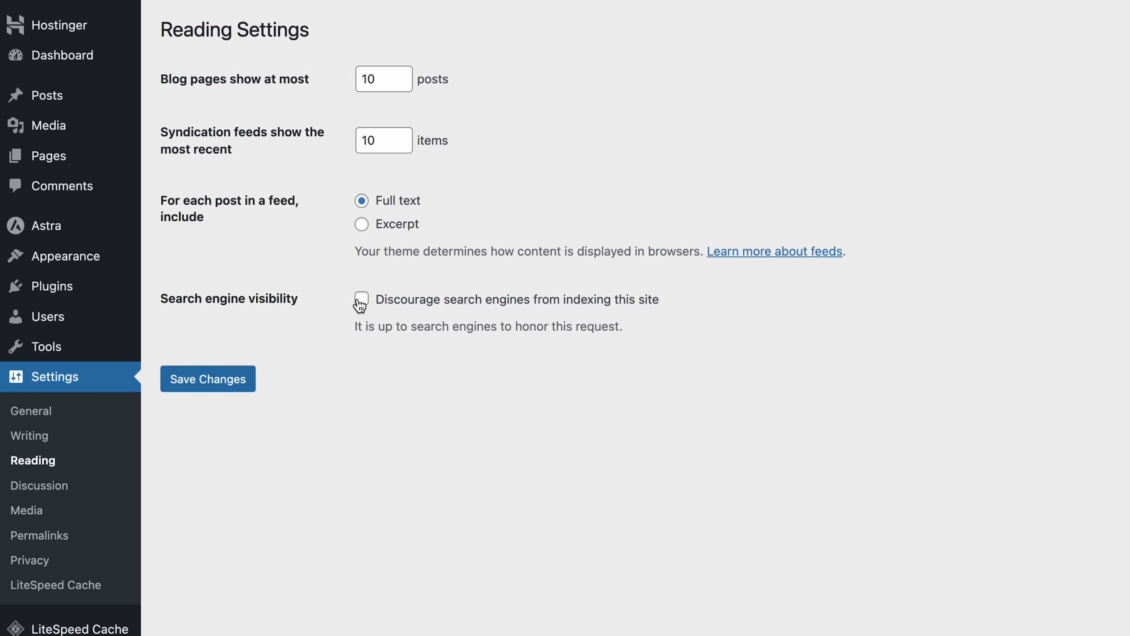
click(362, 235)
click(214, 382)
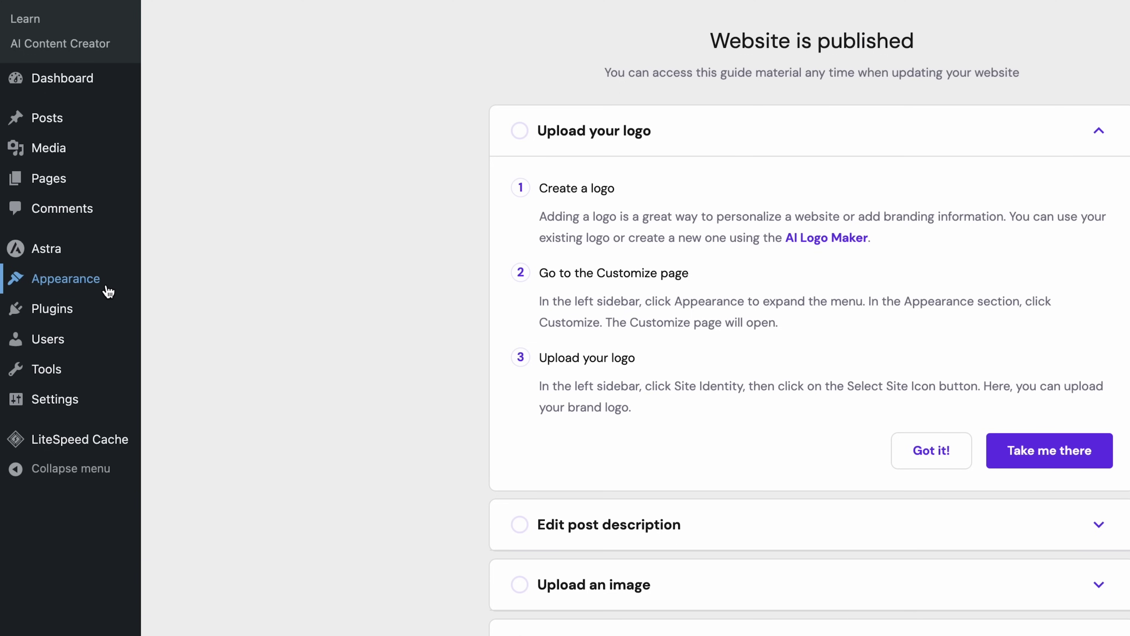
Find Neve among the popular themes in the theme directory and install it.
mouse_move(85, 303)
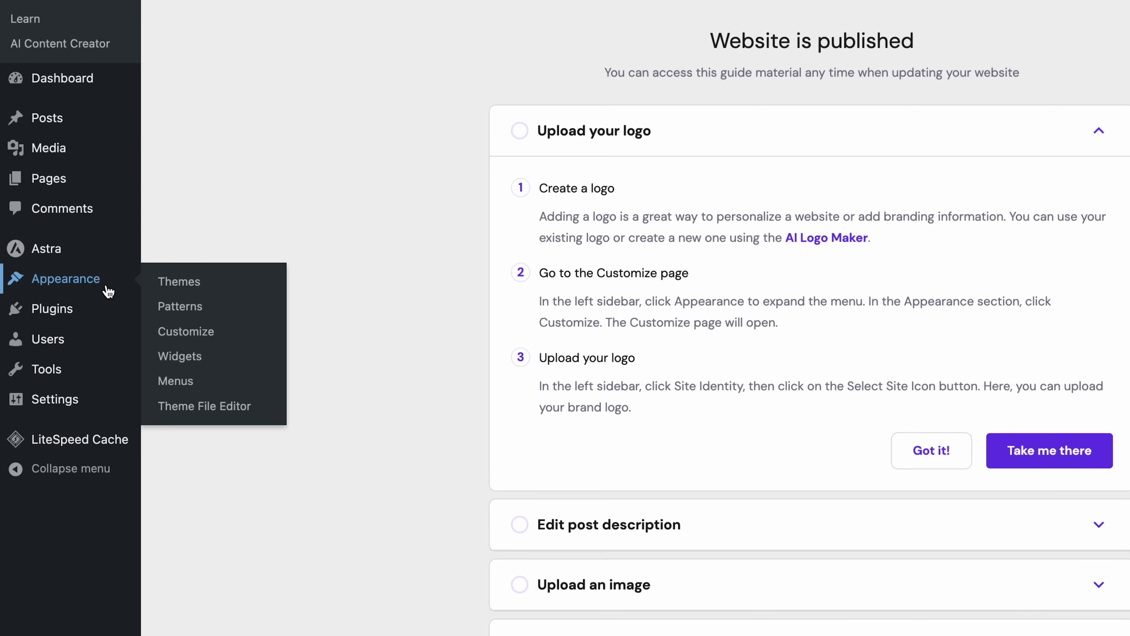
click(183, 282)
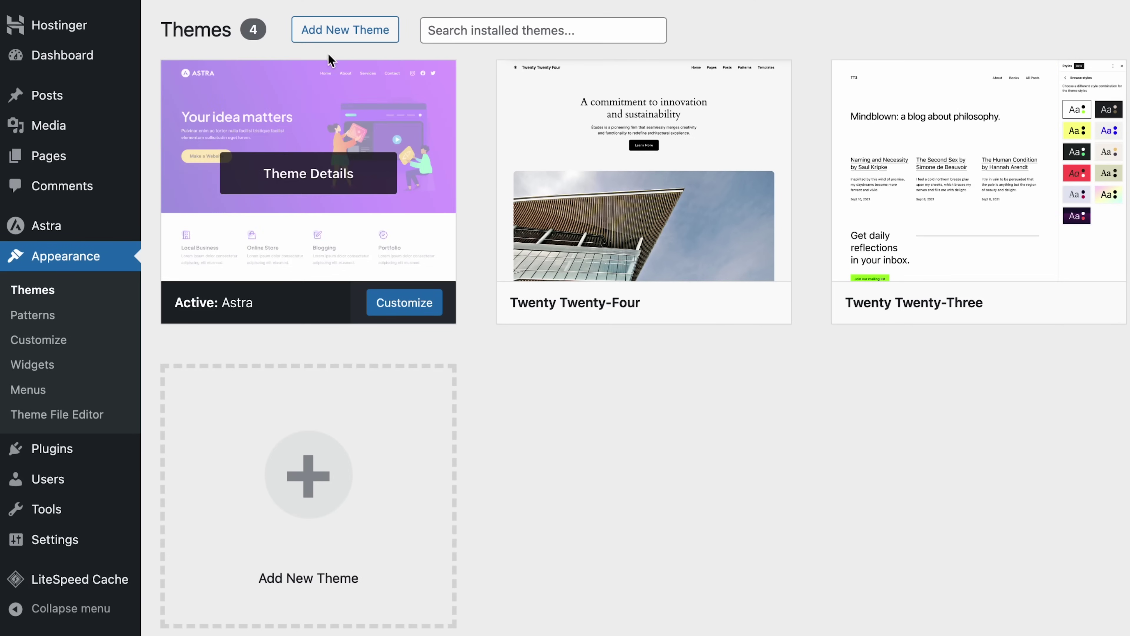
click(337, 41)
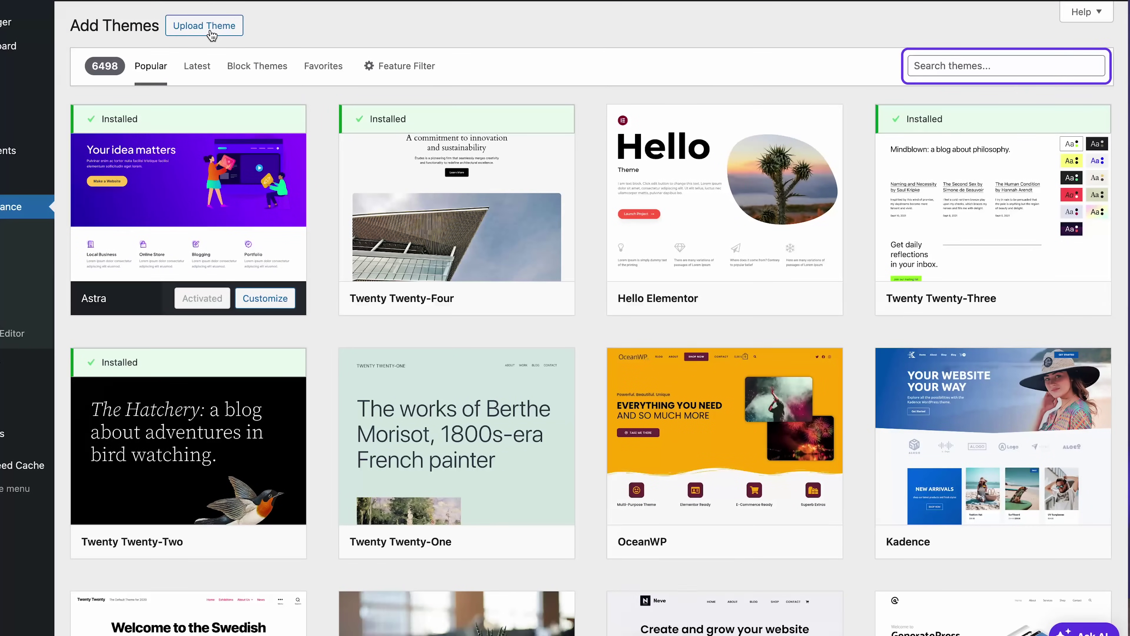
click(405, 67)
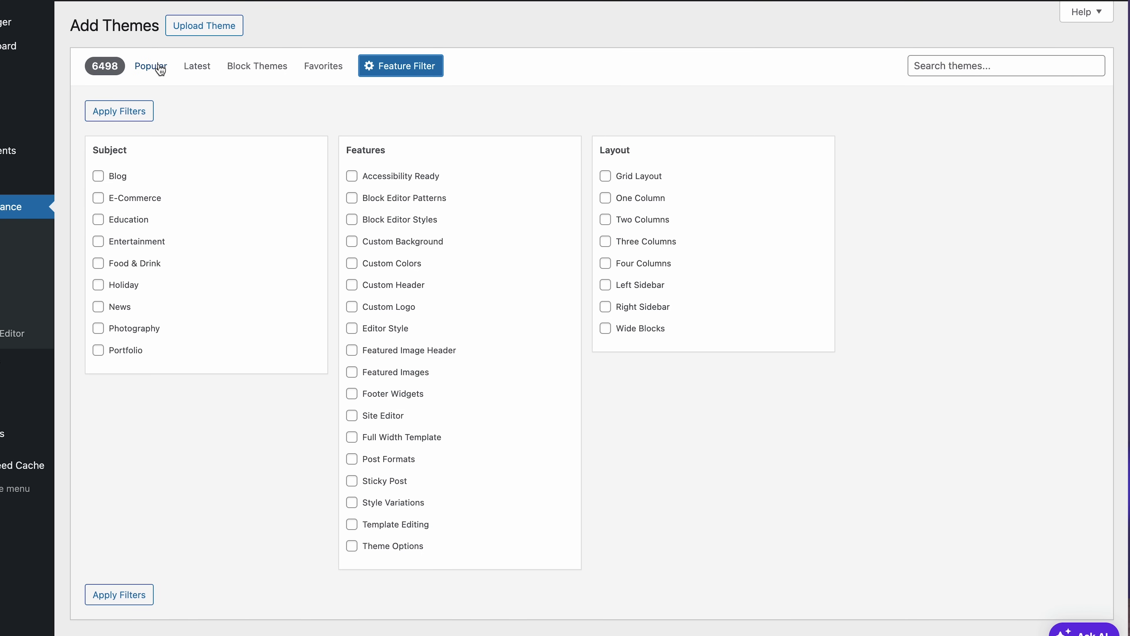
click(159, 68)
scroll(319, 179, down, 5)
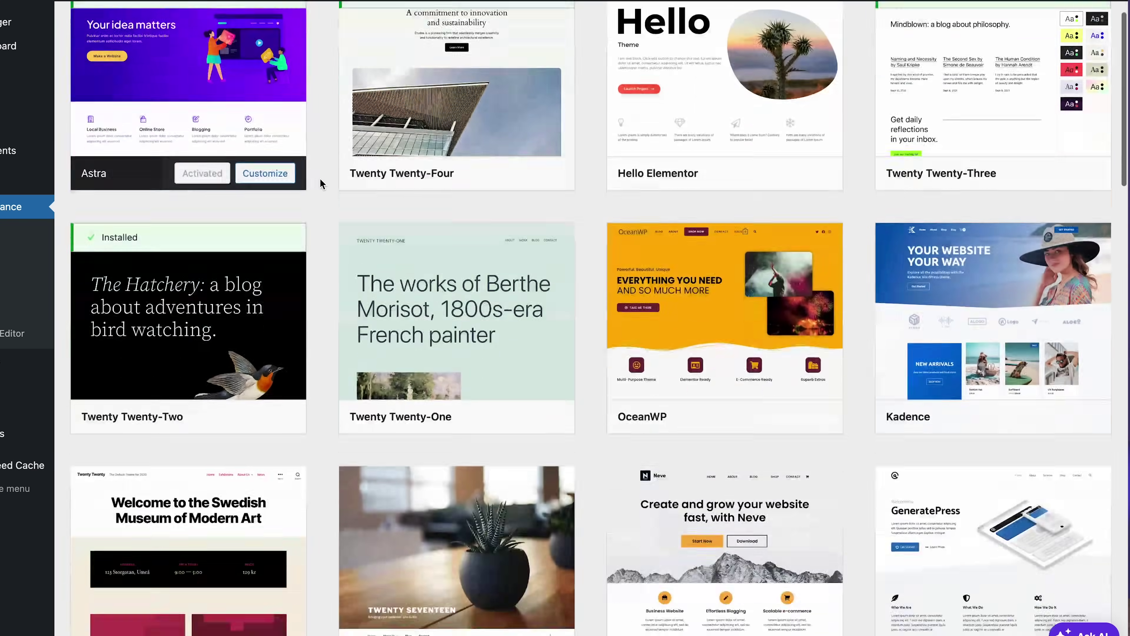
mouse_move(738, 490)
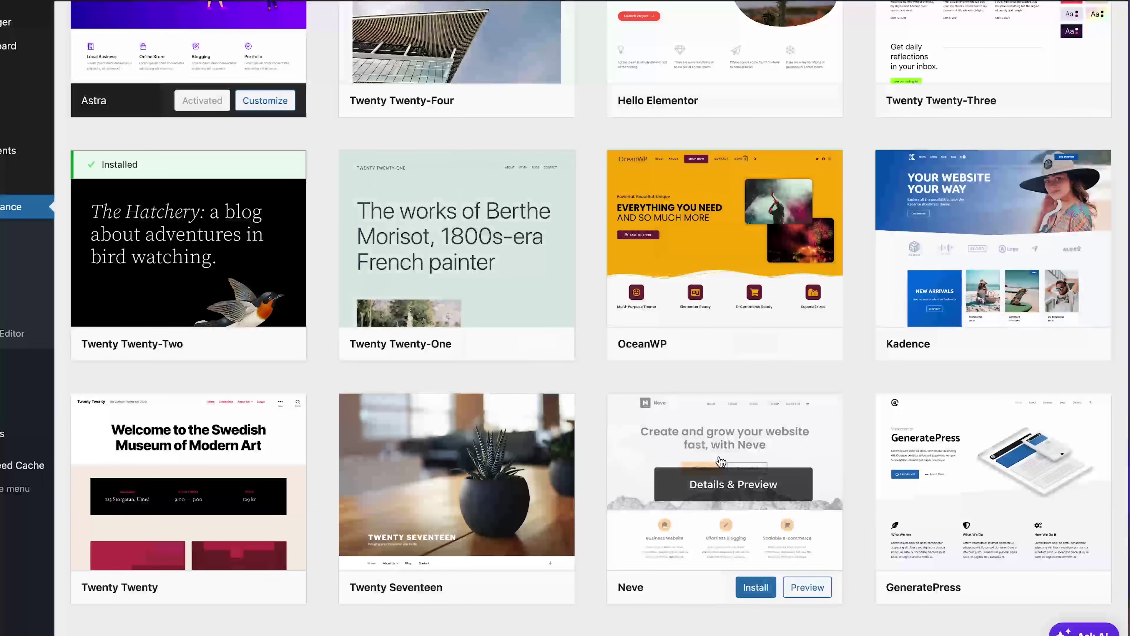
click(744, 494)
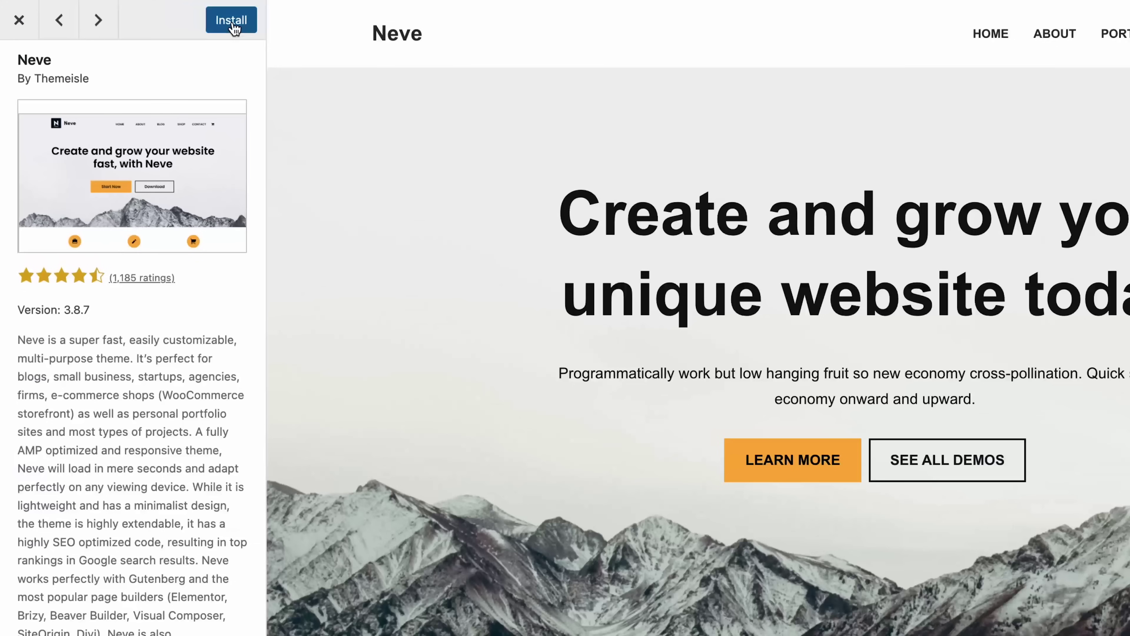
click(232, 25)
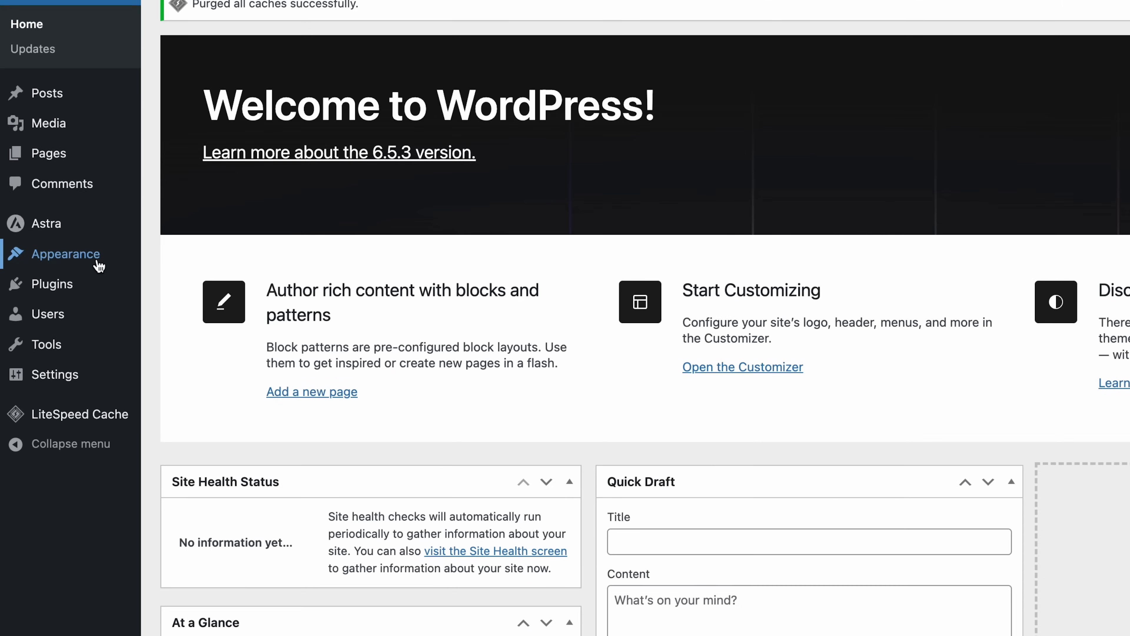
Open the Astra Customizer's global colour settings.
mouse_move(84, 266)
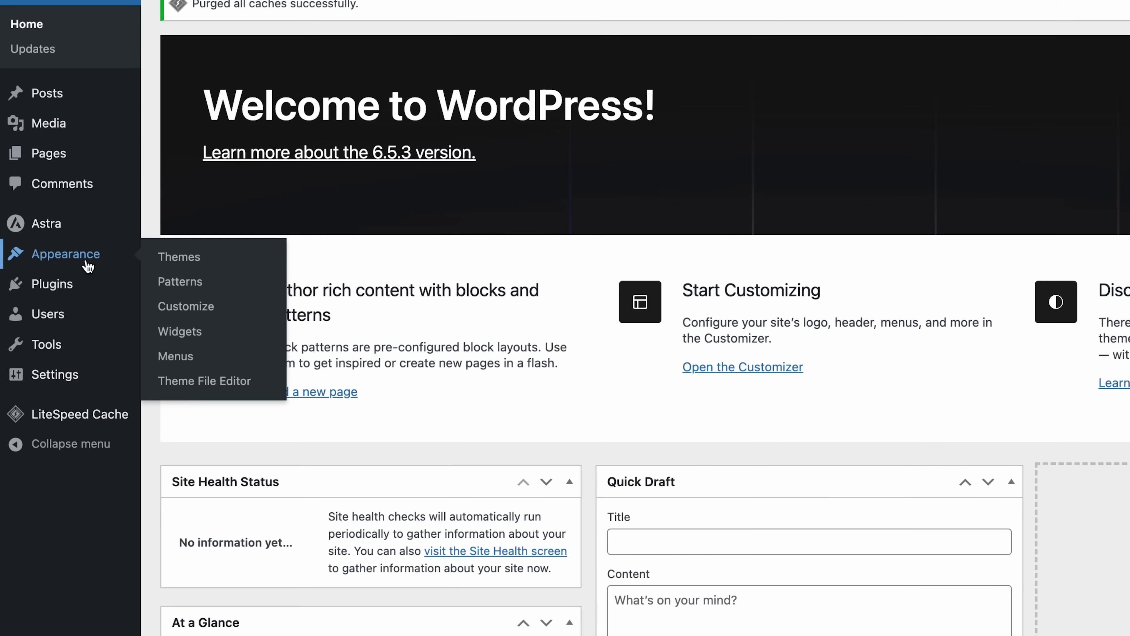
click(173, 307)
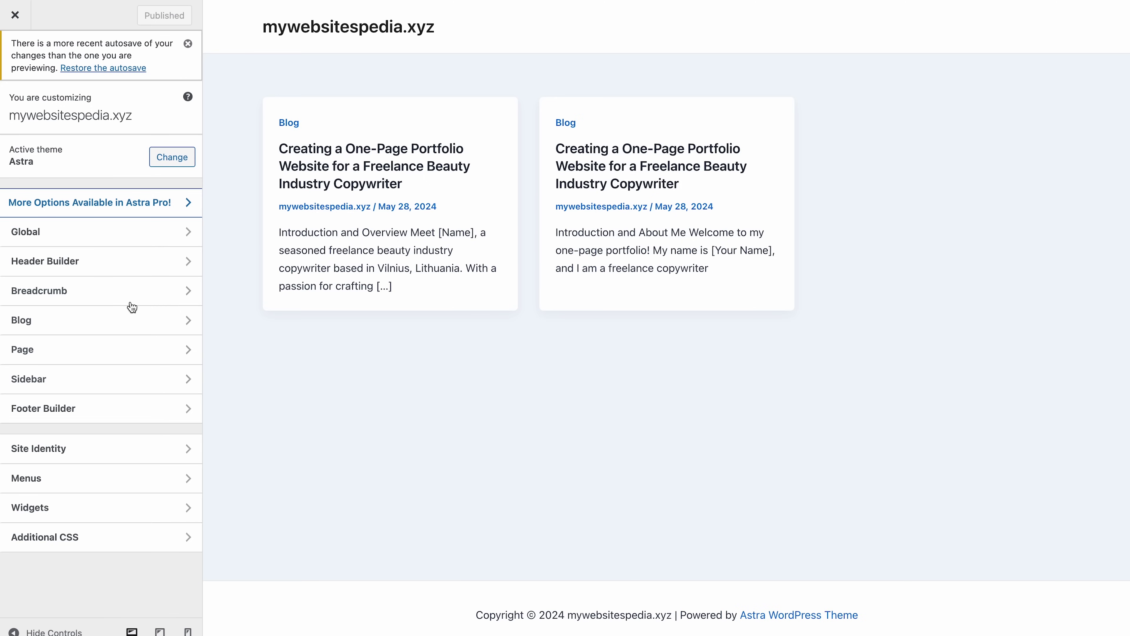
click(101, 232)
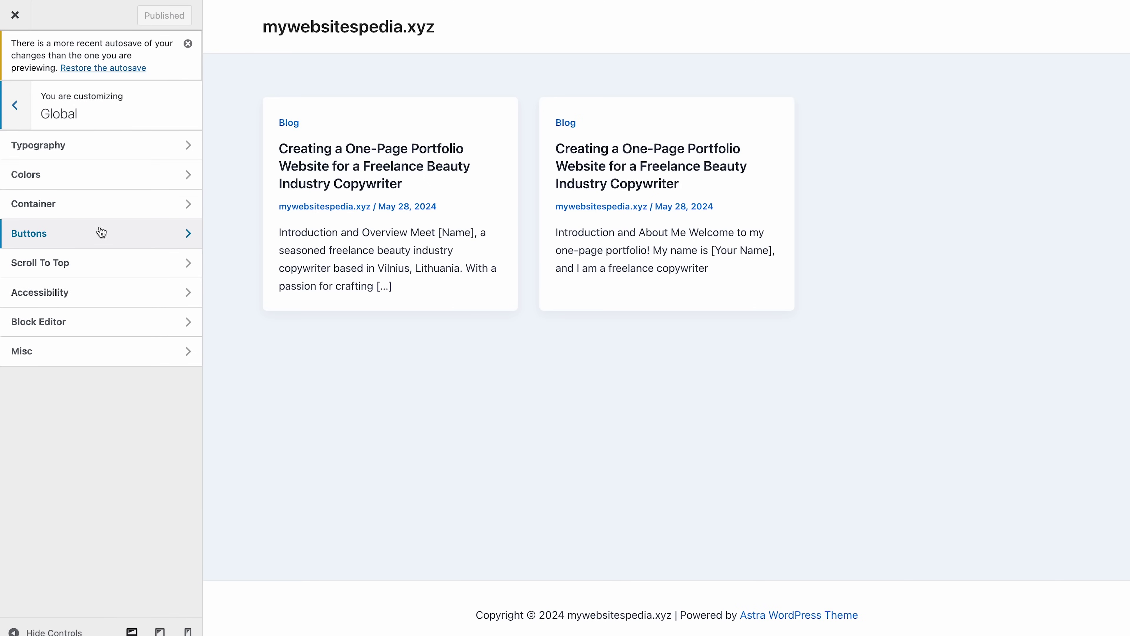
click(85, 180)
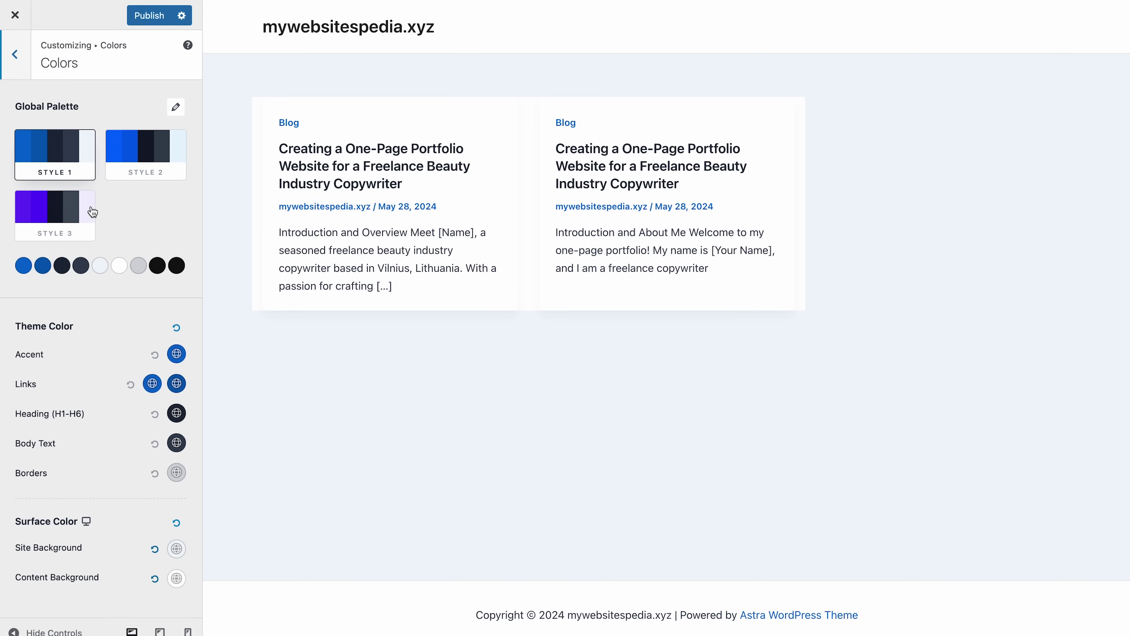
Preview the Style 3 and Style 2 palettes, keep Style 1, and inspect its swatches.
click(66, 223)
click(132, 166)
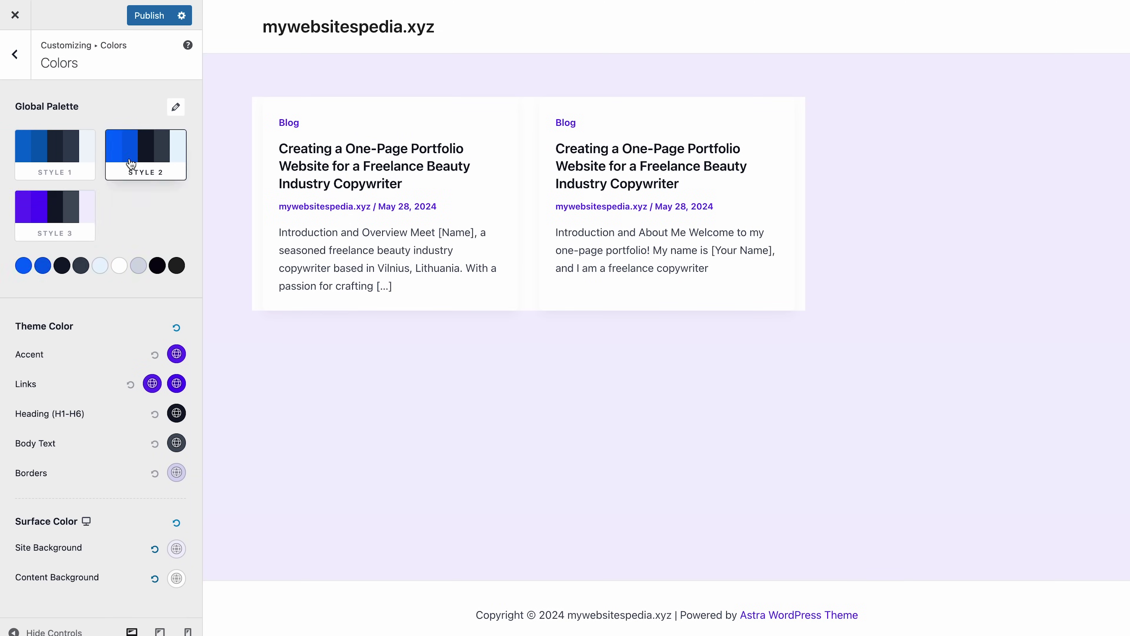
click(66, 173)
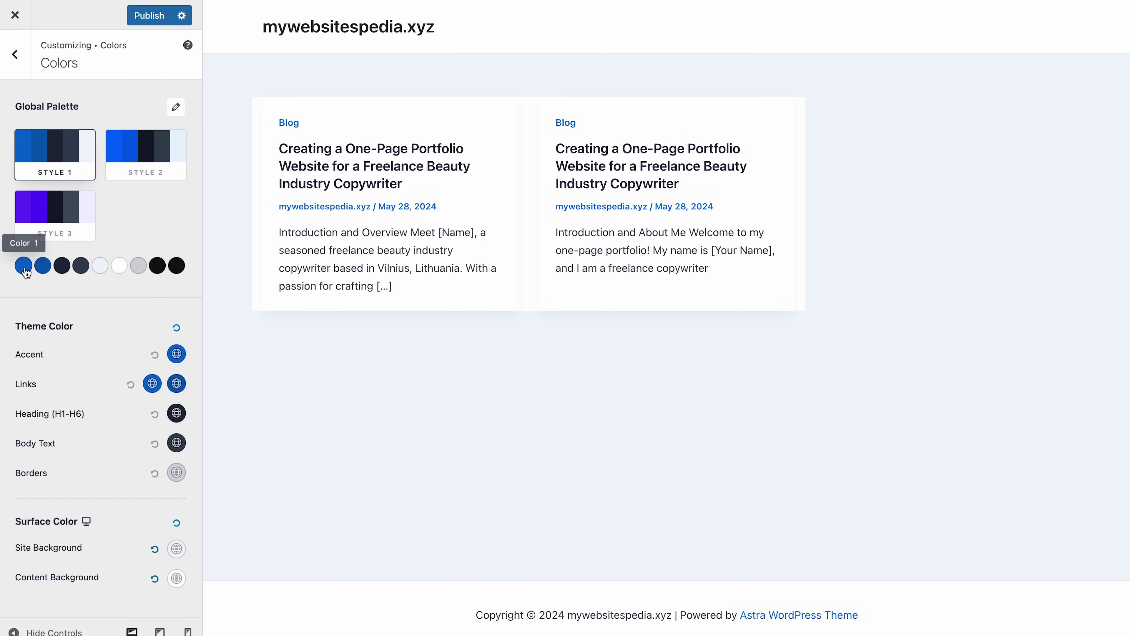
click(43, 267)
click(62, 265)
click(81, 266)
click(15, 54)
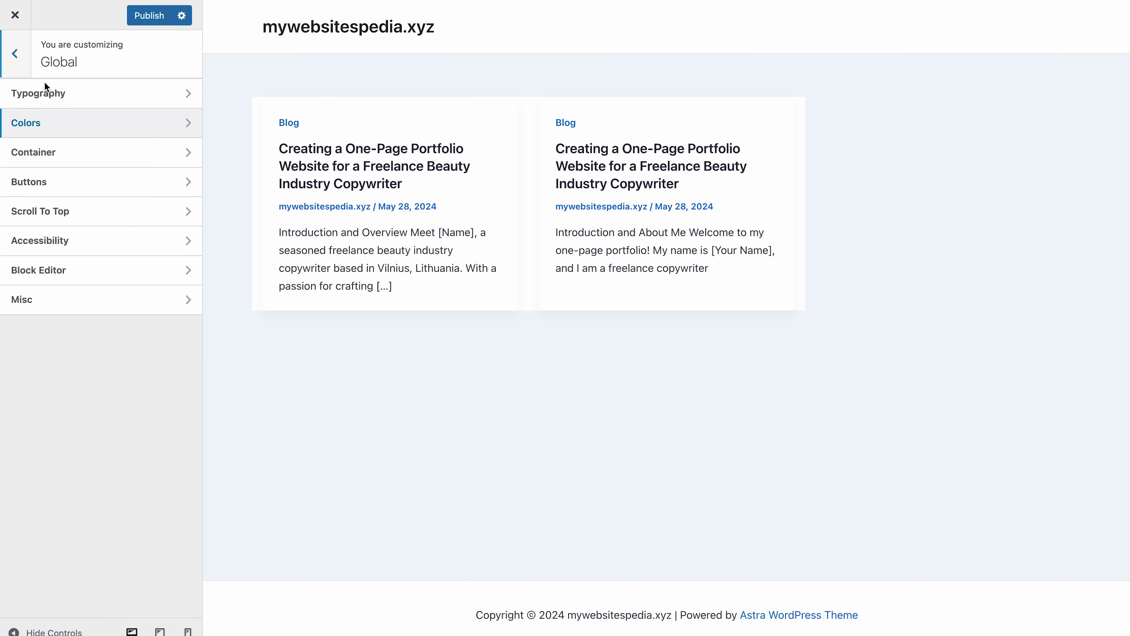
click(48, 92)
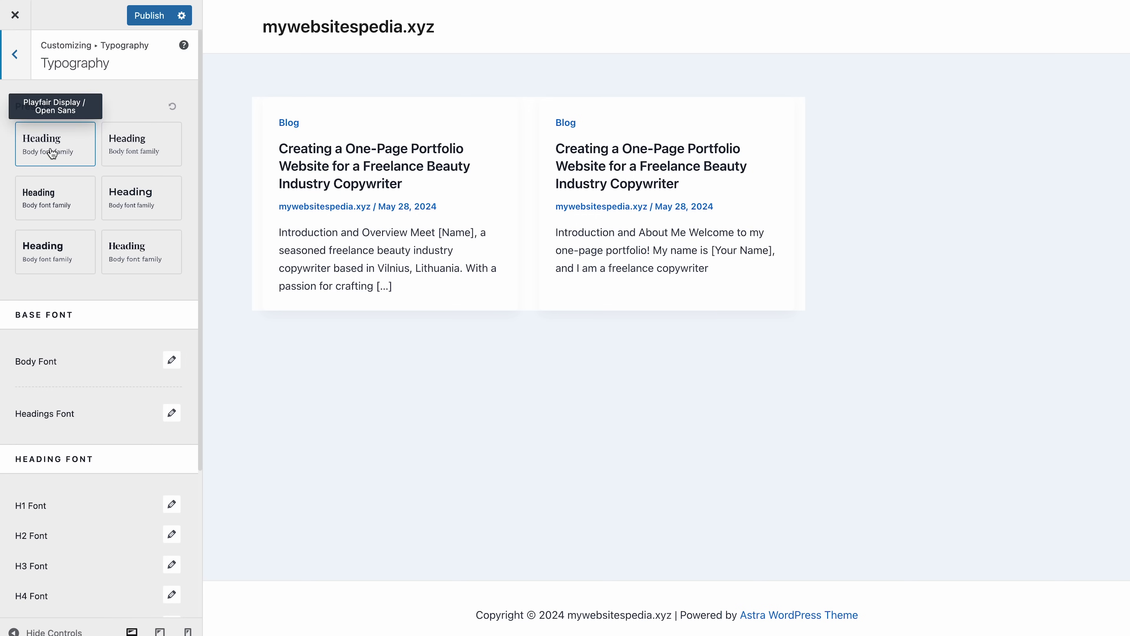
Apply the DM Serif Display / Work Sans typography preset.
click(155, 254)
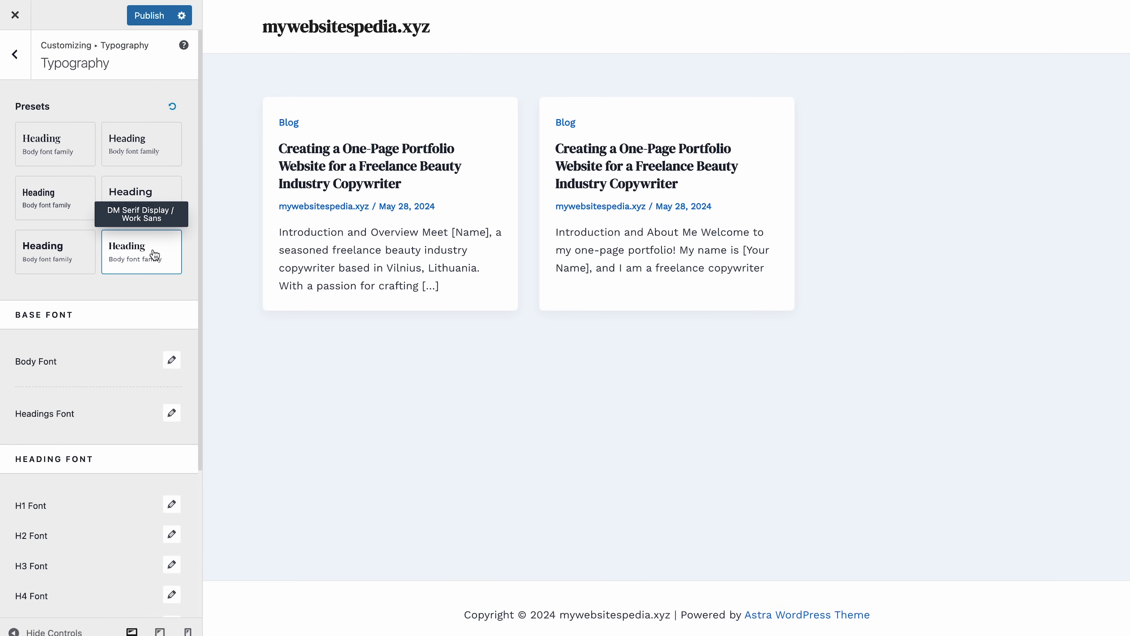
scroll(155, 254, down, 5)
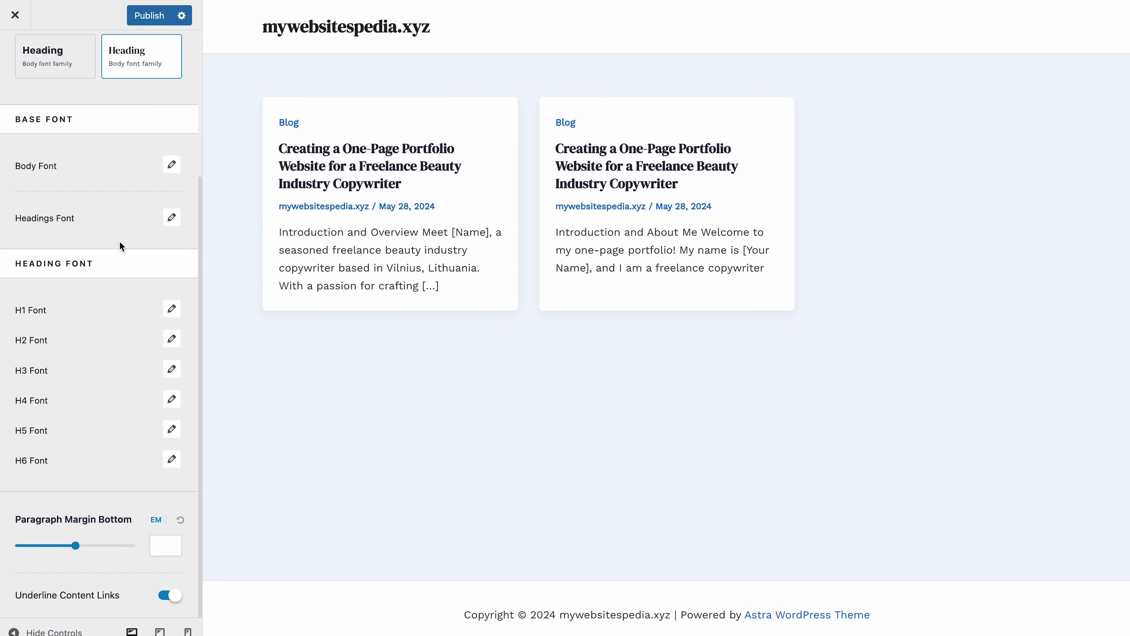
scroll(107, 213, up, 5)
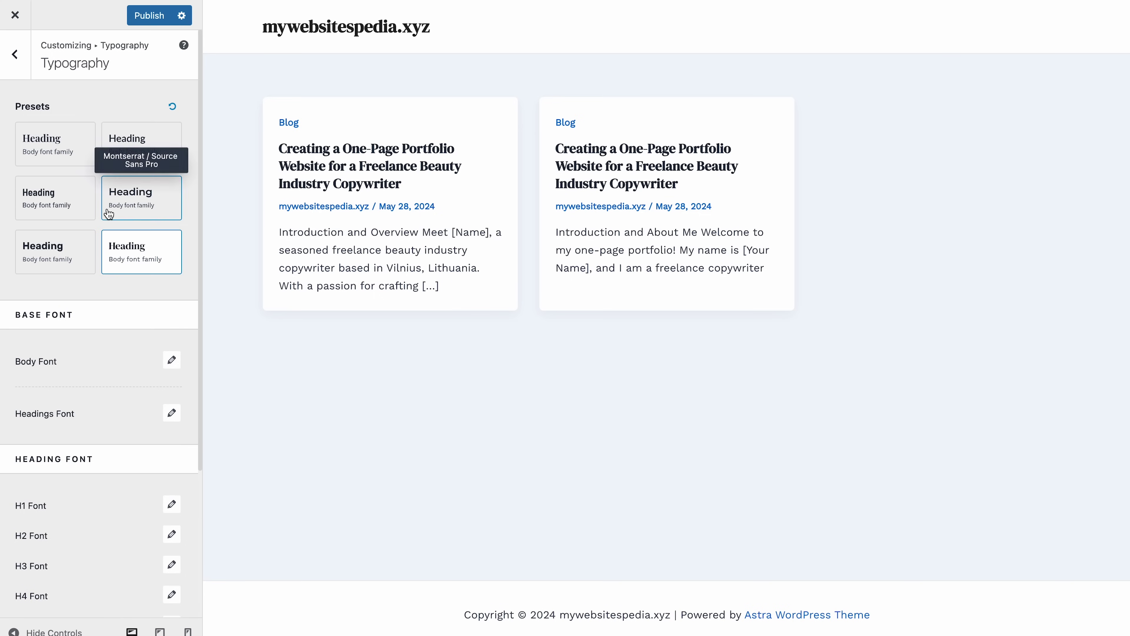
click(20, 69)
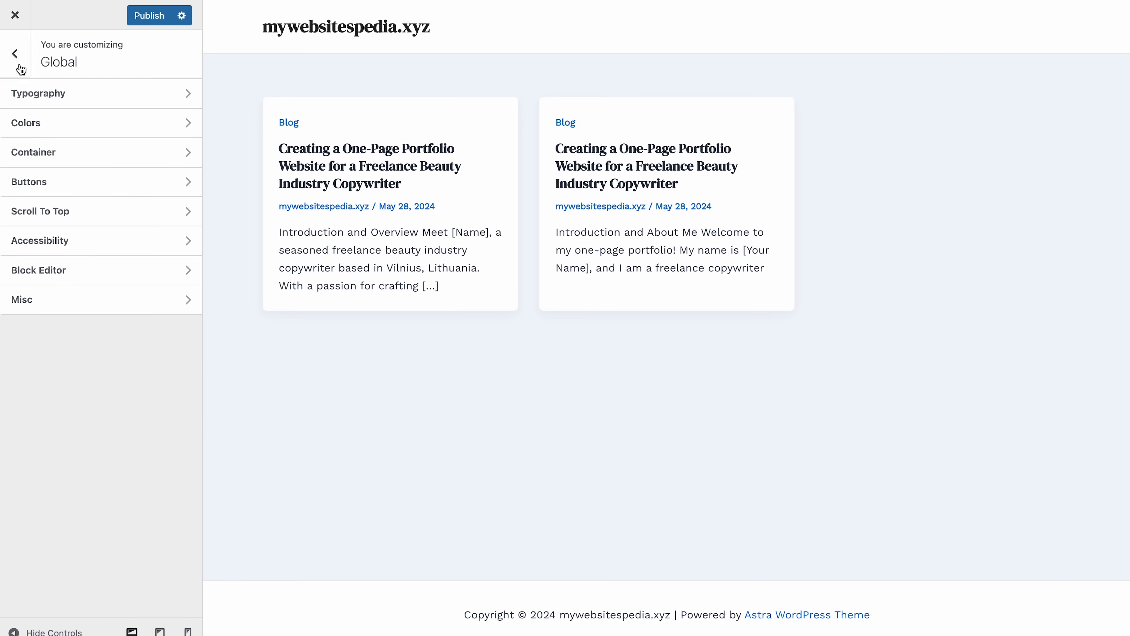
click(68, 152)
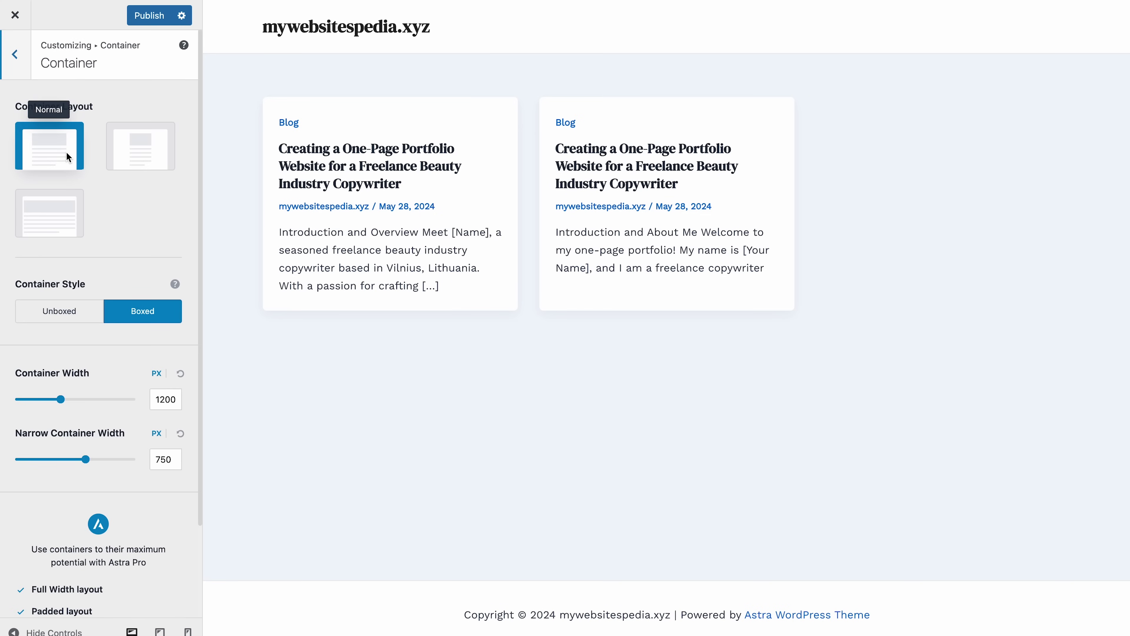
Set the site's container layout to Full Width.
click(141, 146)
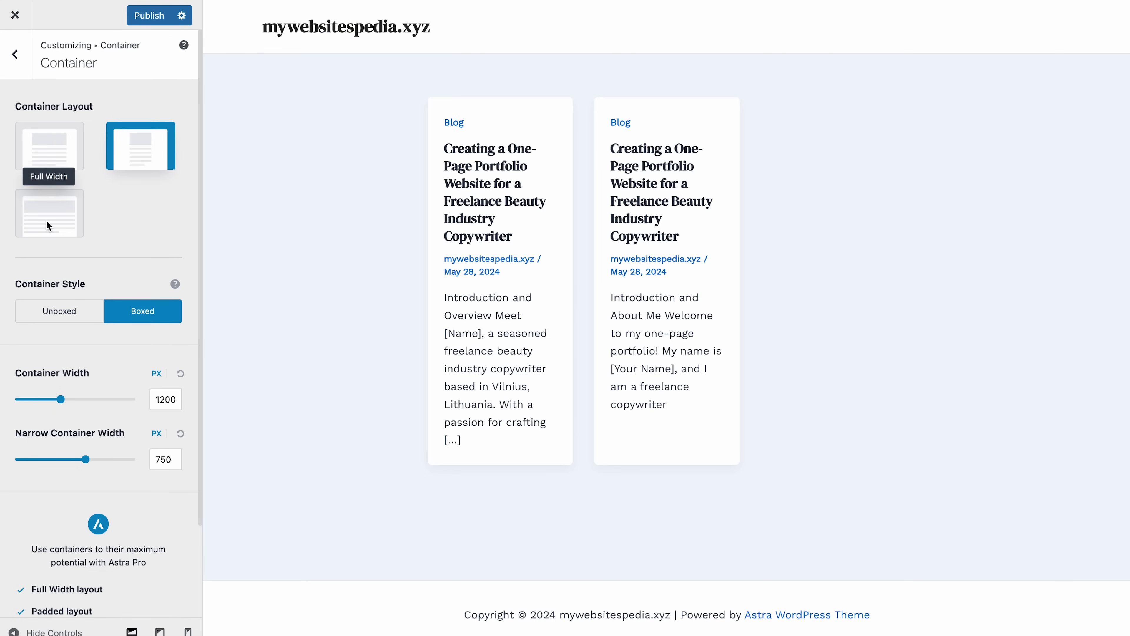
click(49, 225)
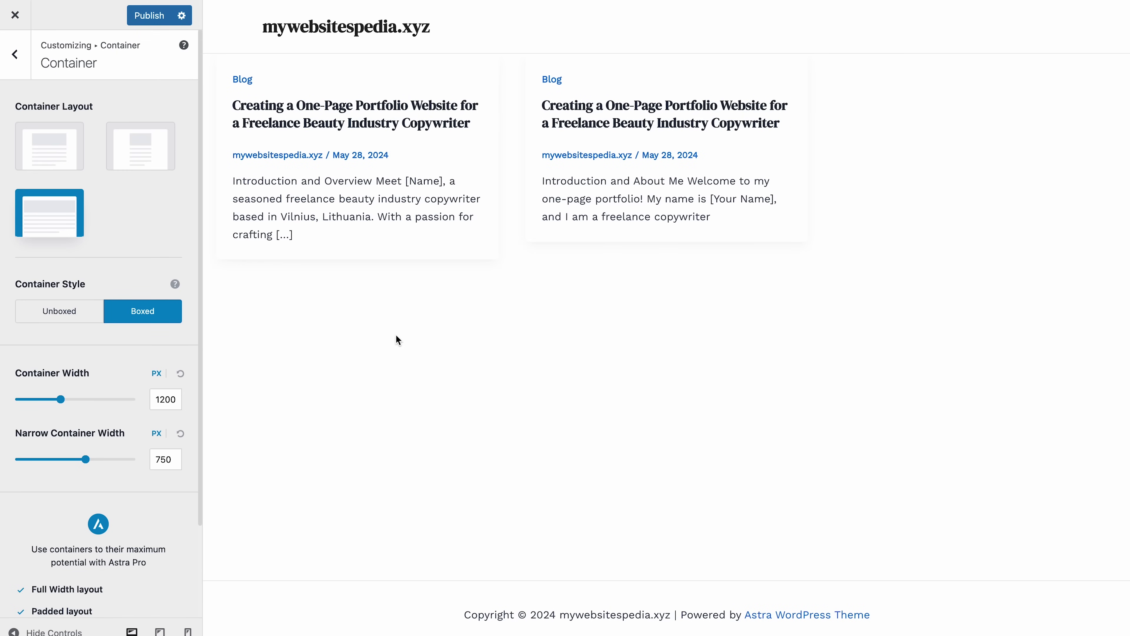
click(15, 53)
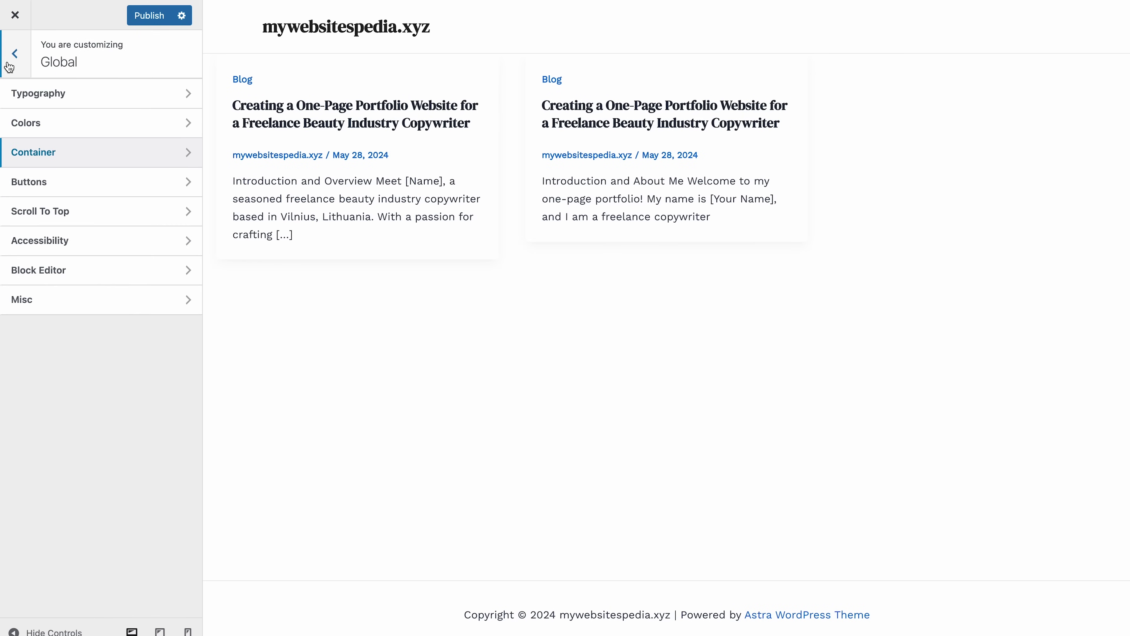
click(14, 53)
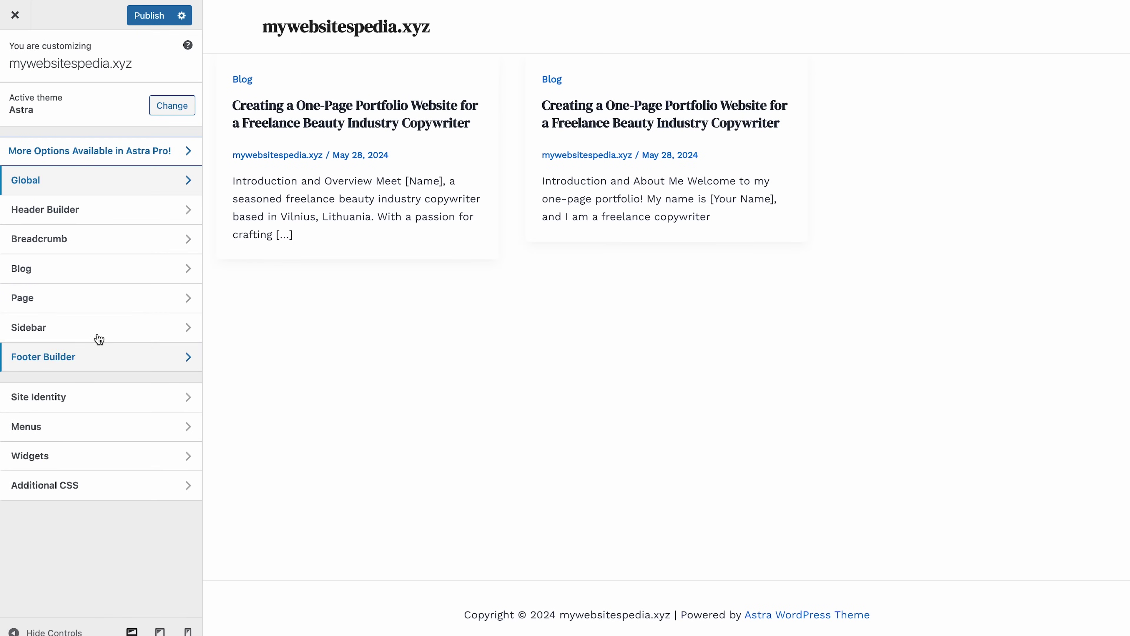
Review the Header and Footer Builder settings, then publish the Customizer changes.
click(105, 212)
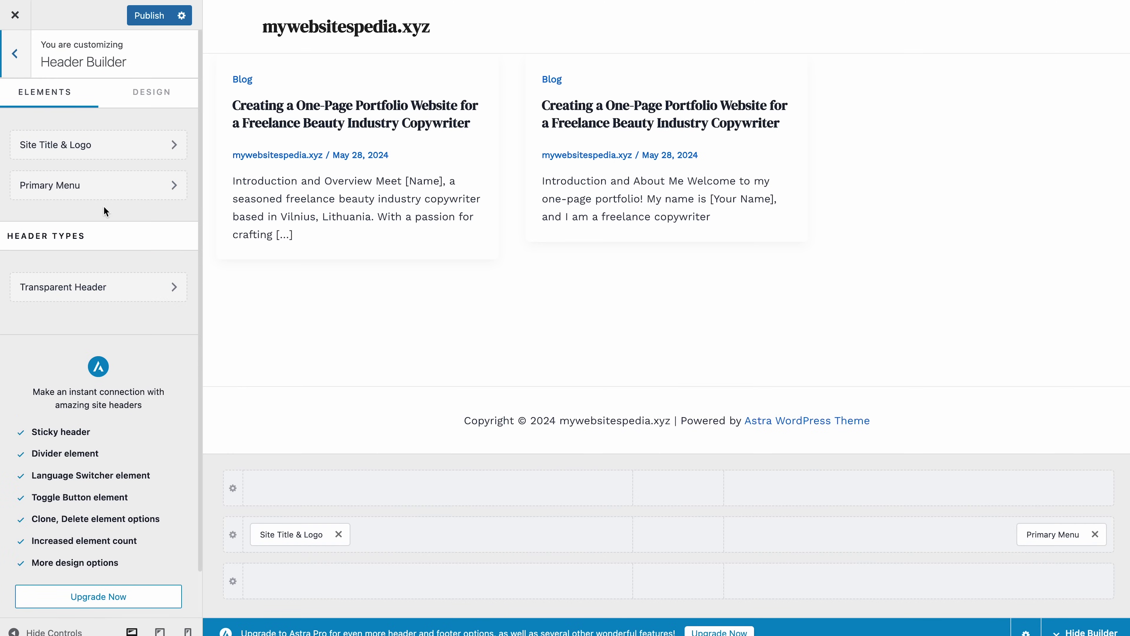
drag(280, 27, 239, 35)
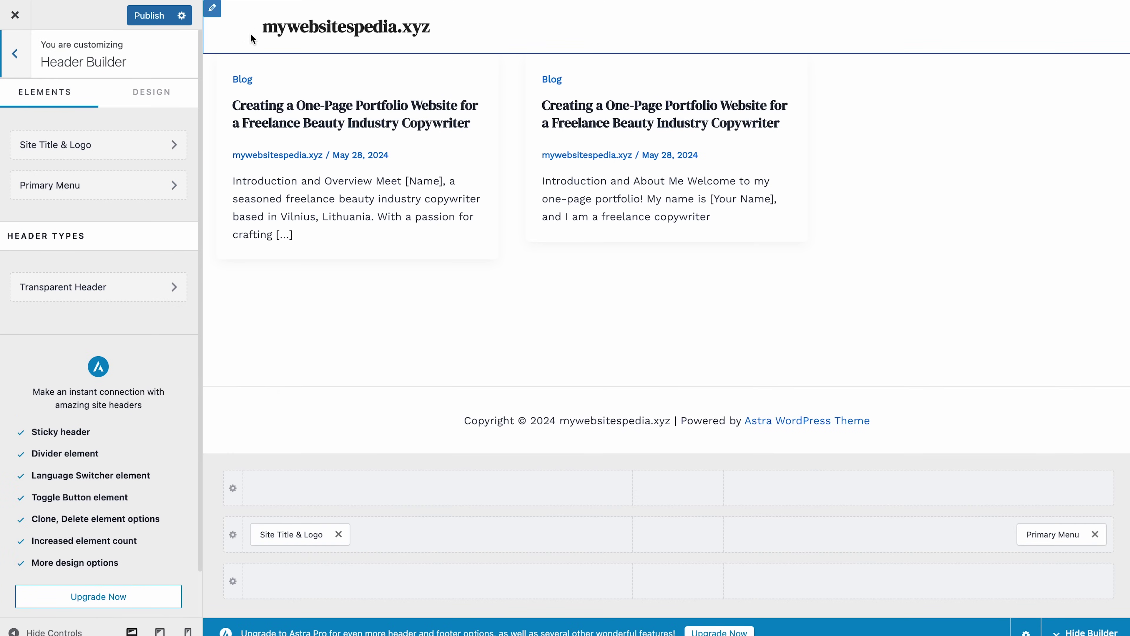
click(14, 54)
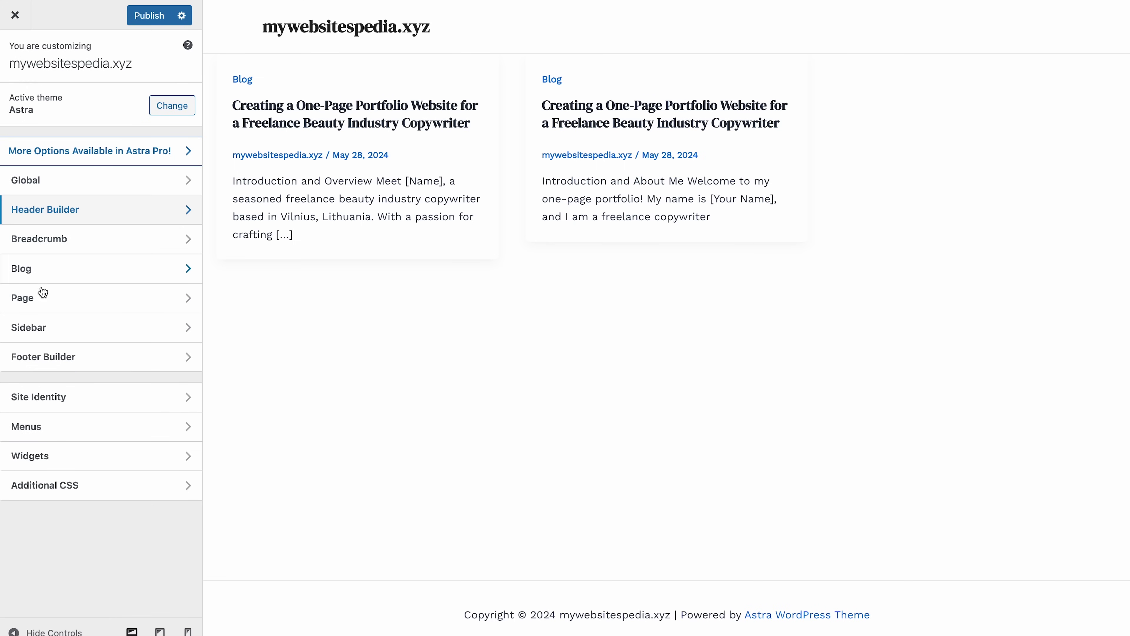
click(48, 357)
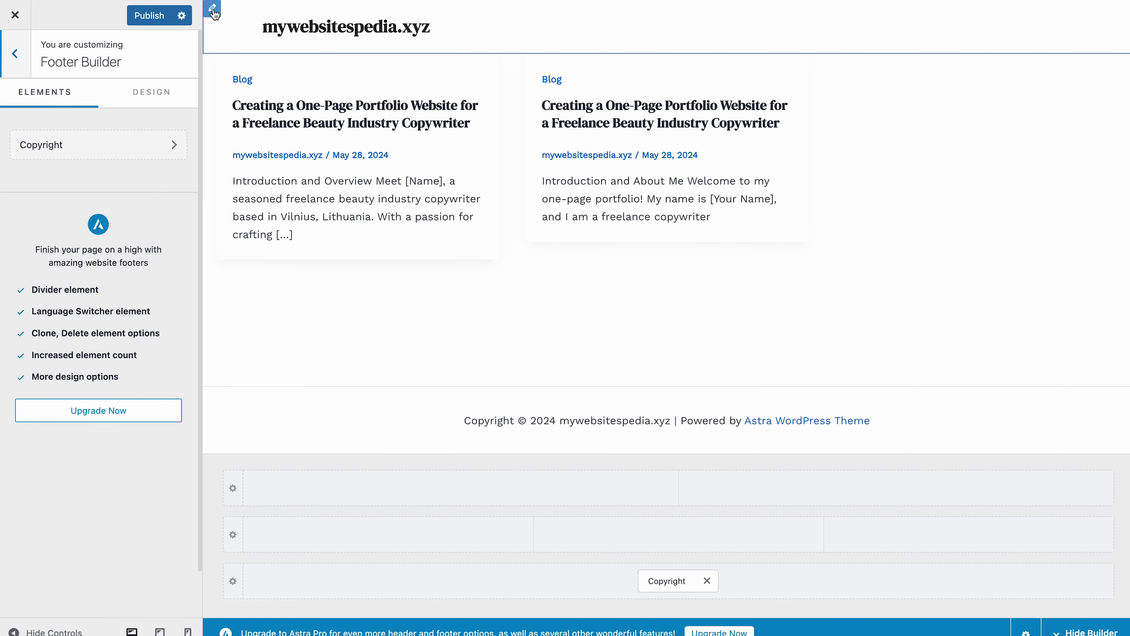
click(212, 9)
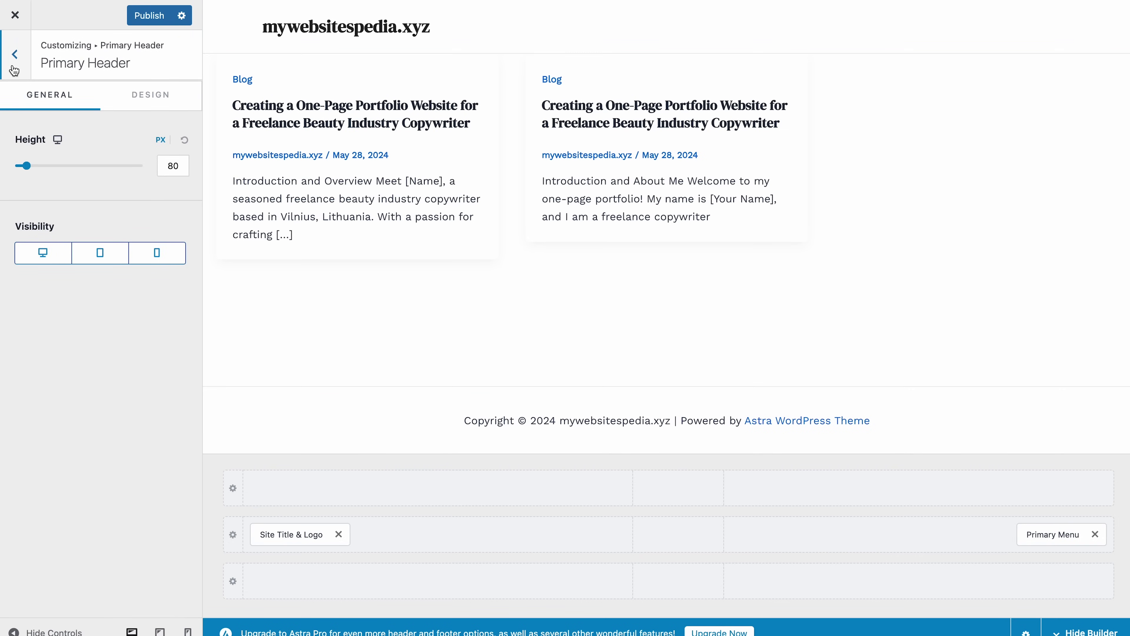
click(14, 69)
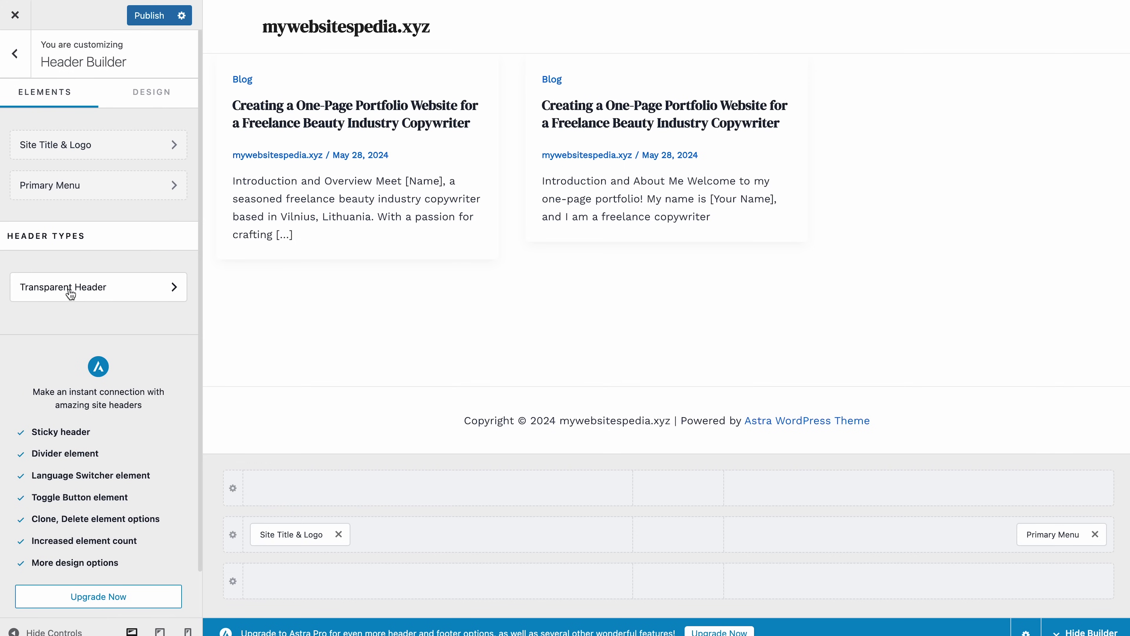
click(161, 94)
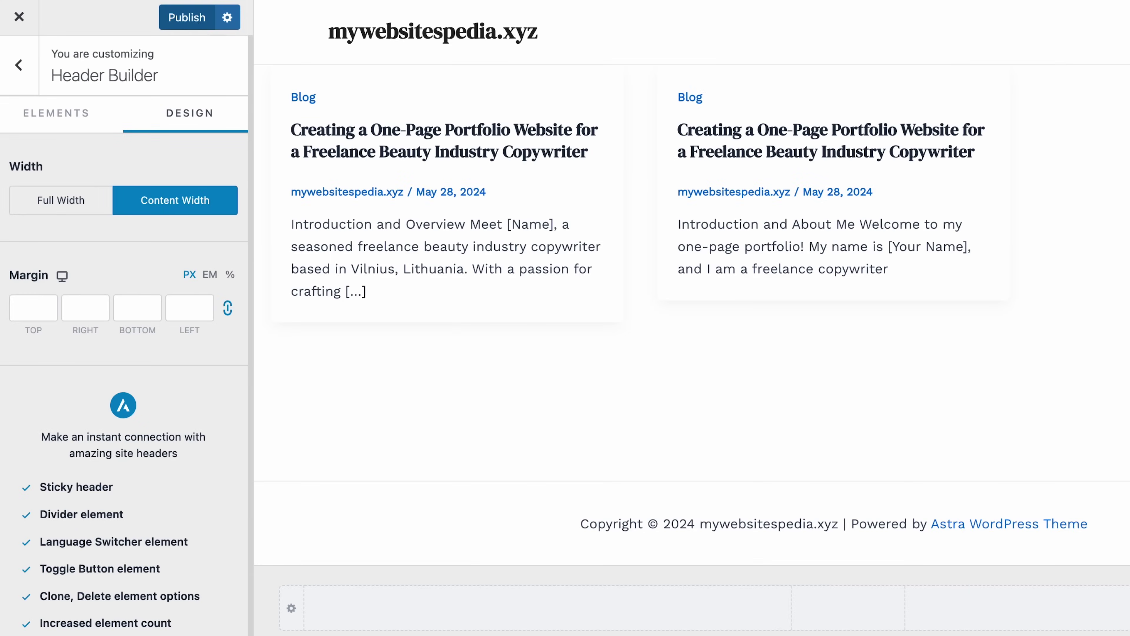
click(160, 18)
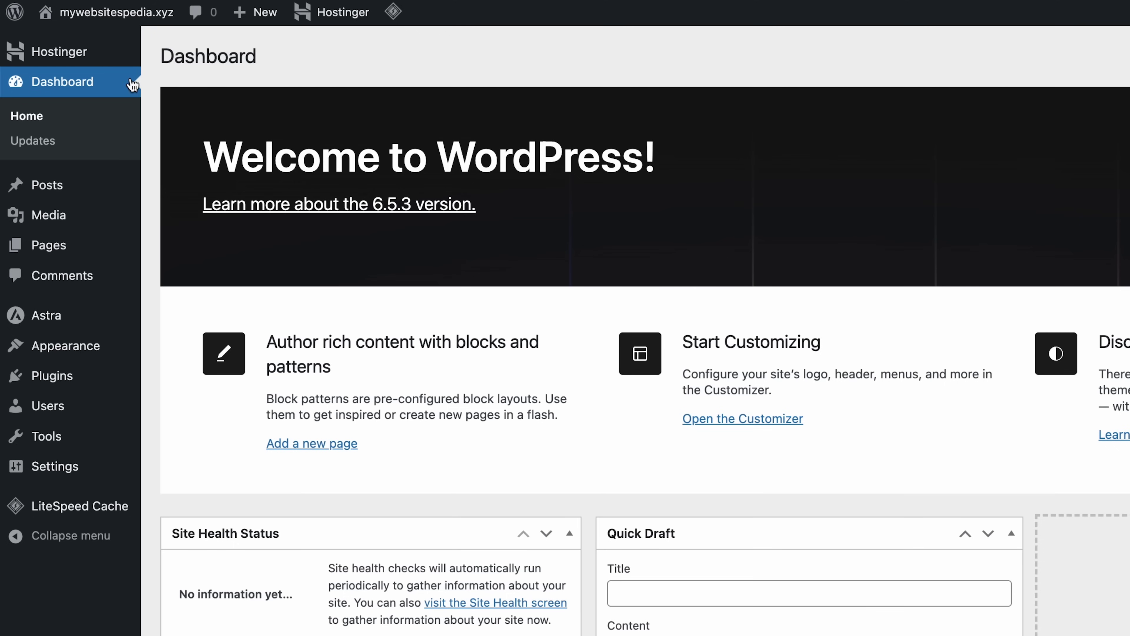
Set the AI Content Creator to produce a Page with an added Friendly tone and Short length.
mouse_move(55, 43)
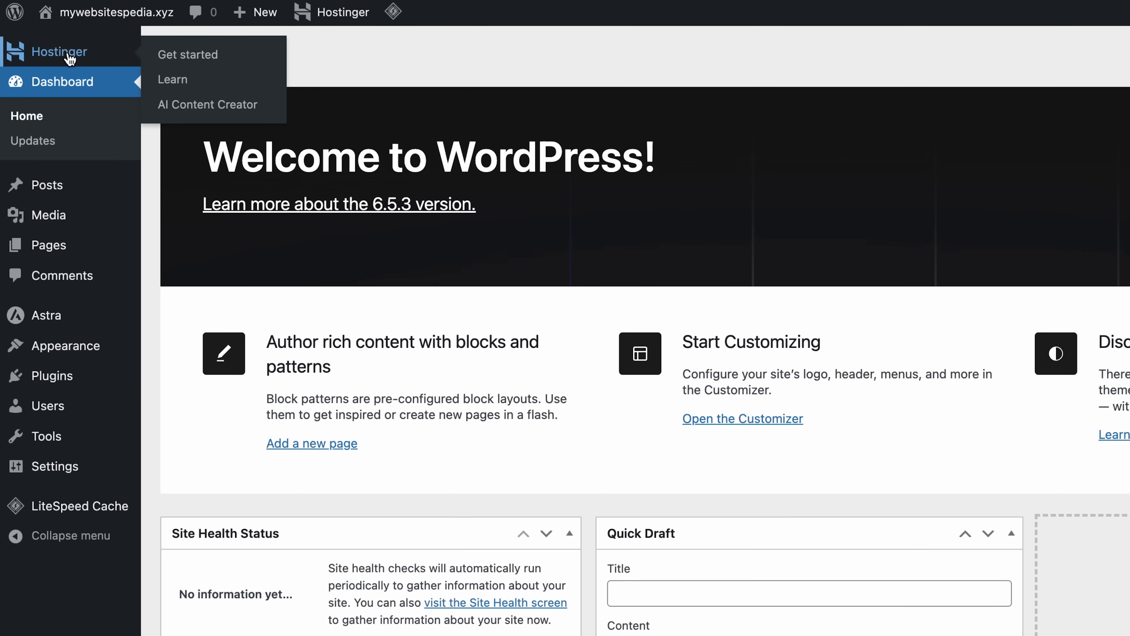
click(200, 106)
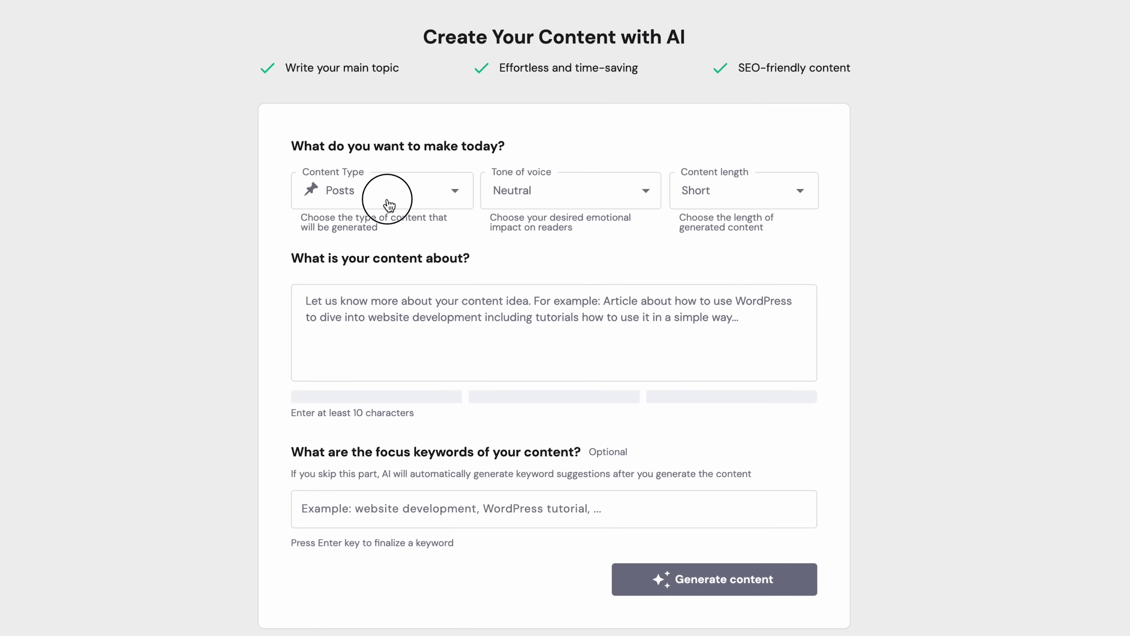
click(501, 244)
click(365, 266)
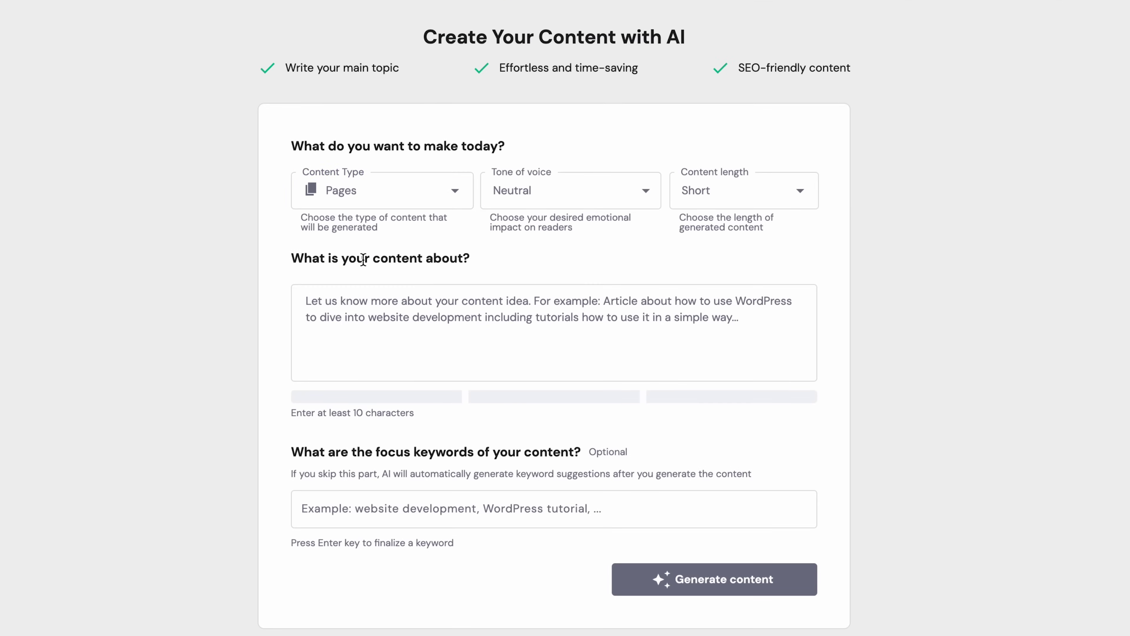
click(562, 197)
click(540, 360)
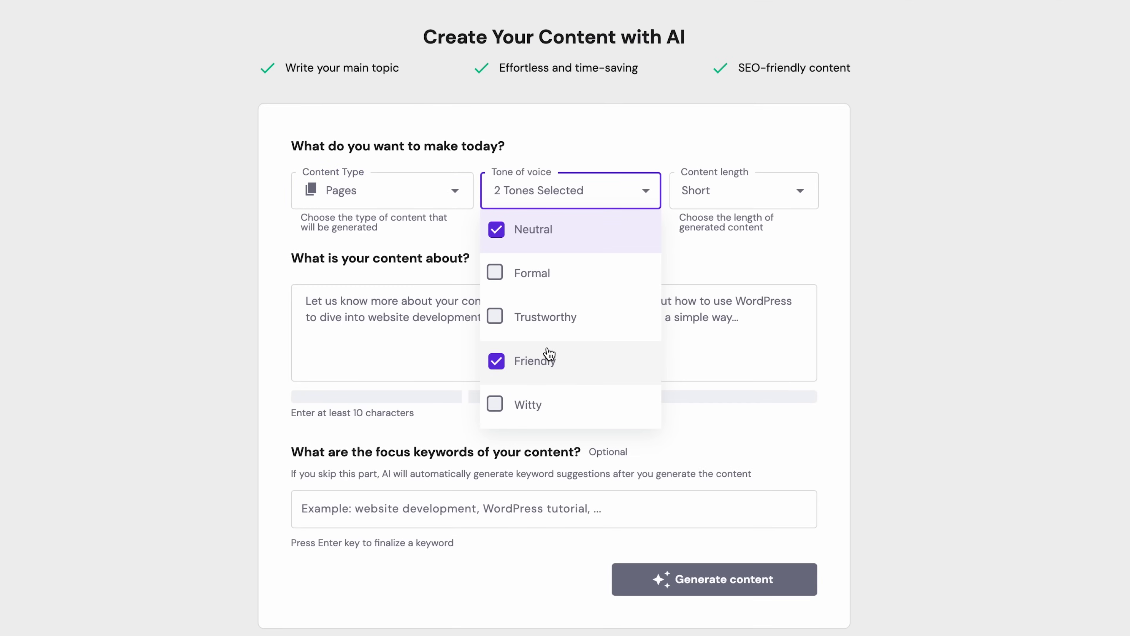
click(724, 189)
click(732, 255)
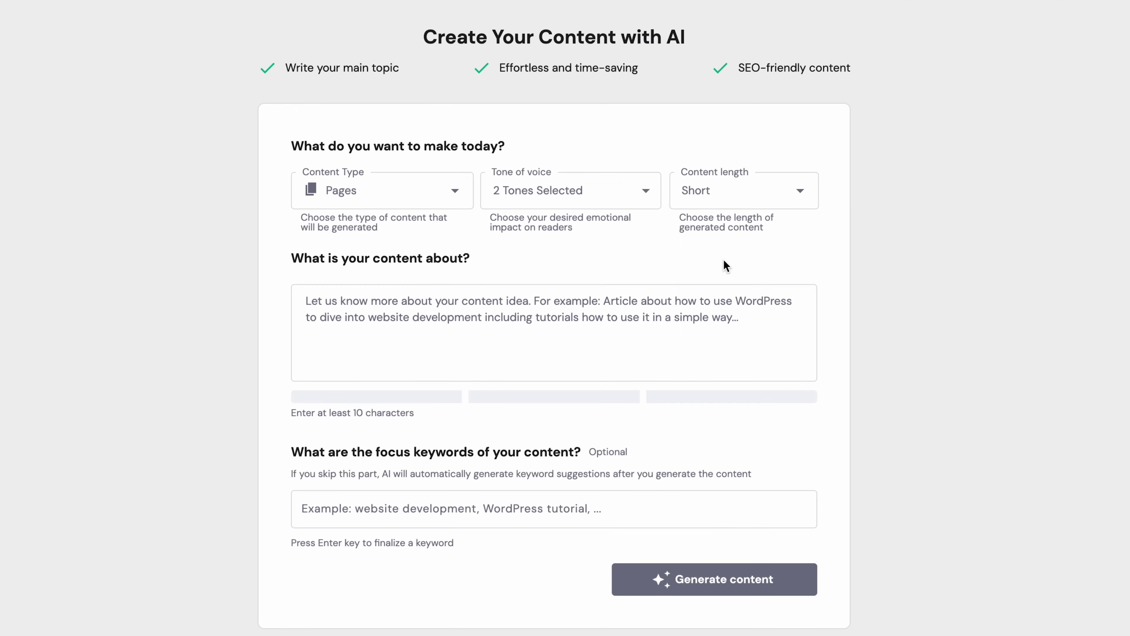
Describe the one-page portfolio article, add the keyword 'portfolio', generate it, and read through the result.
click(639, 314)
text(article about)
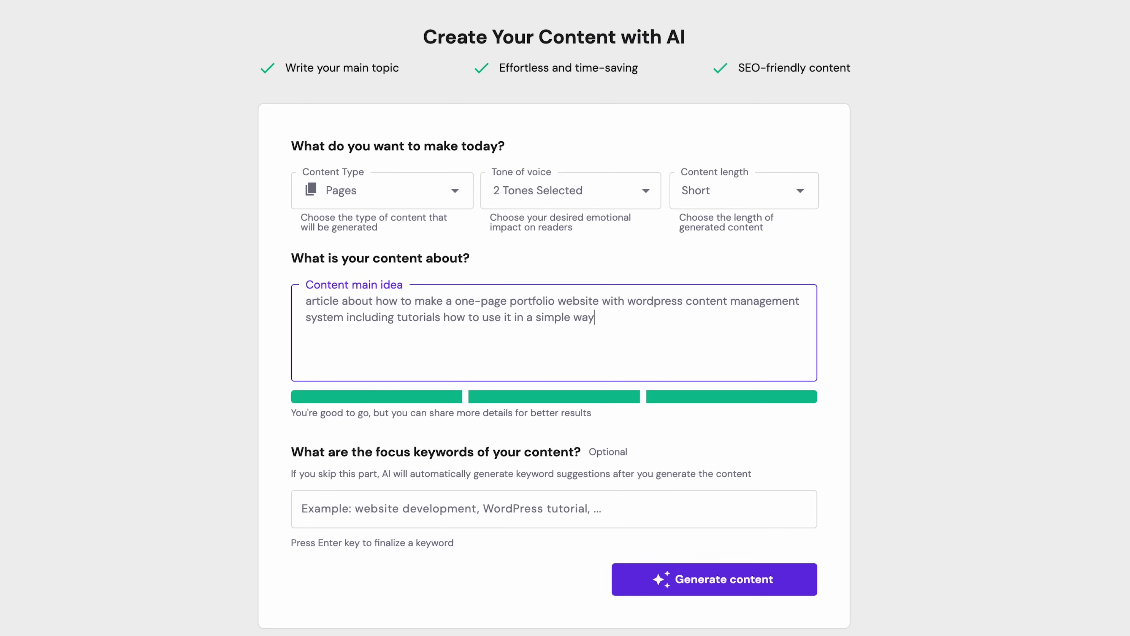
click(524, 501)
text(portfolio)
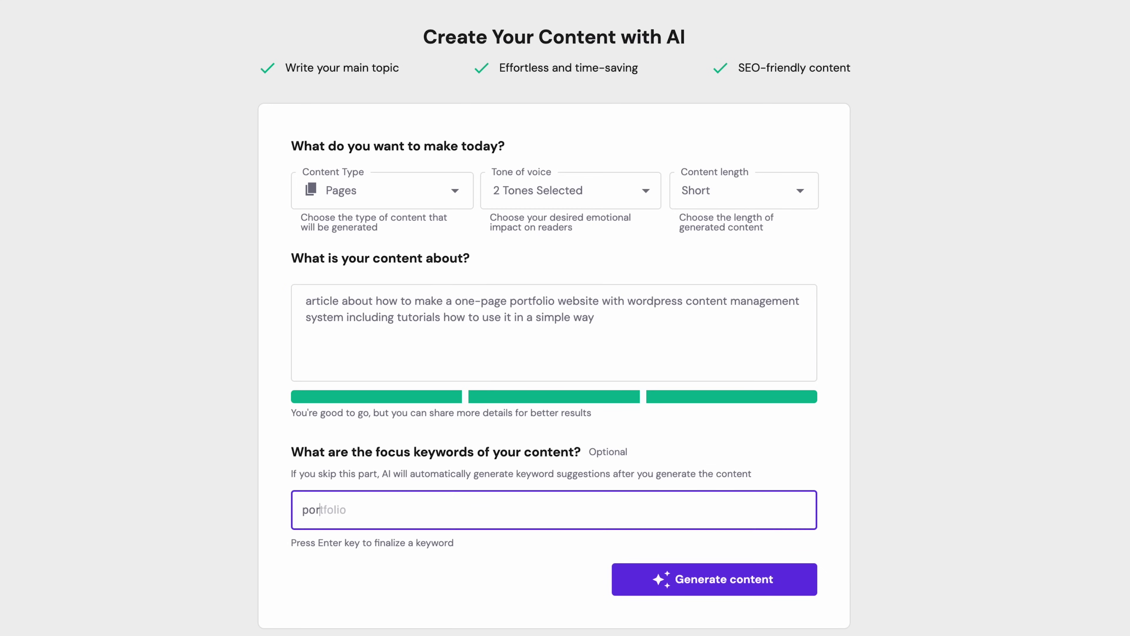
key(Return)
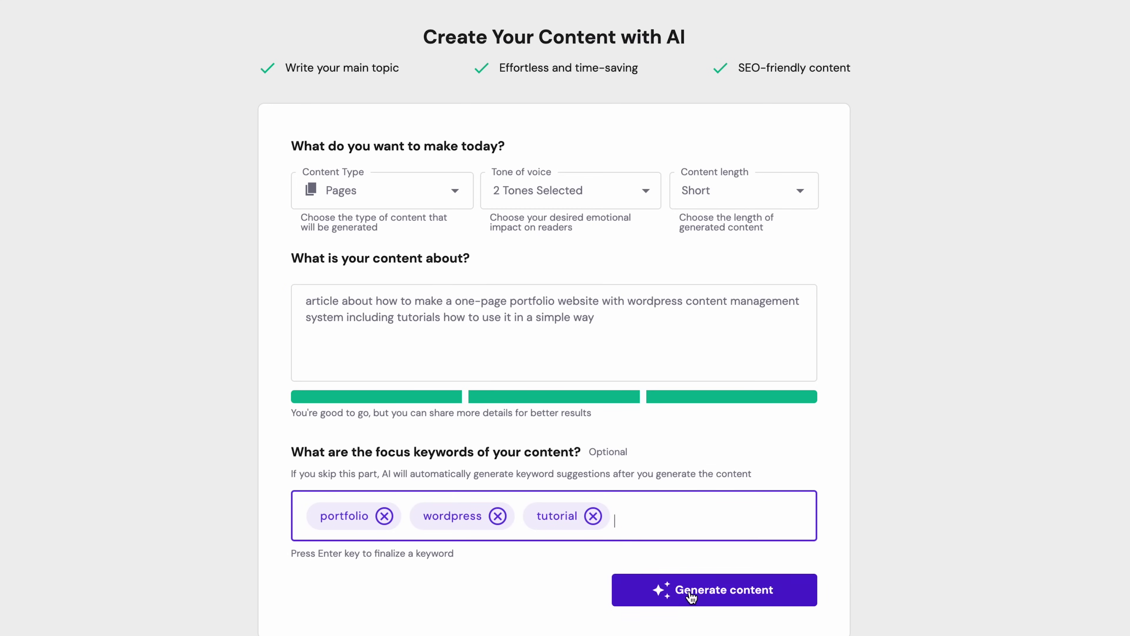
click(691, 592)
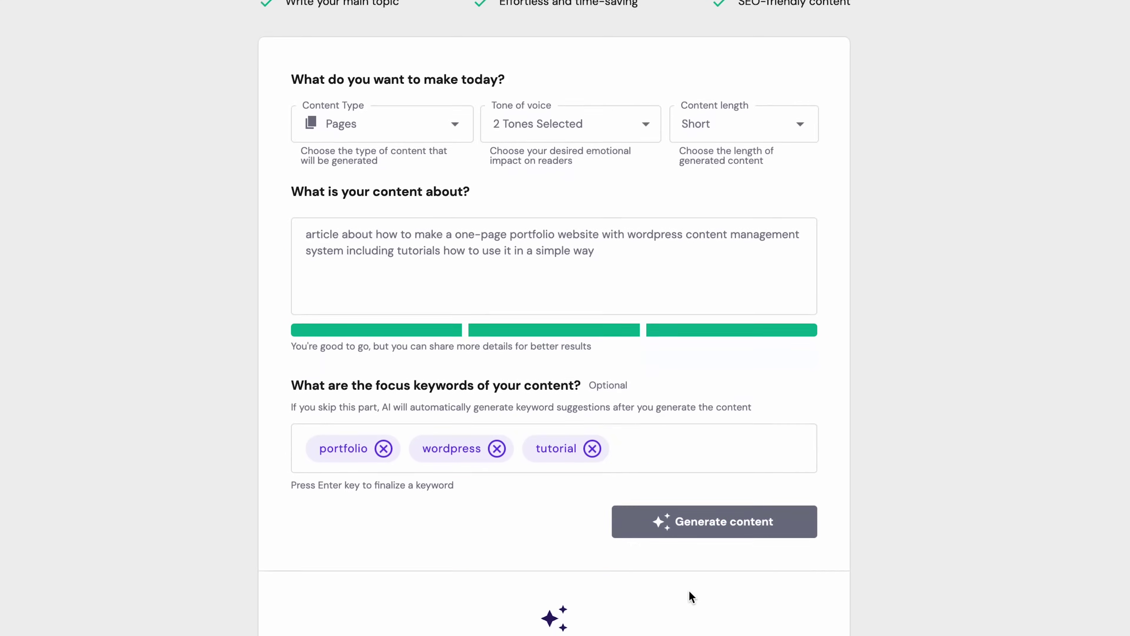
scroll(691, 596, down, 3)
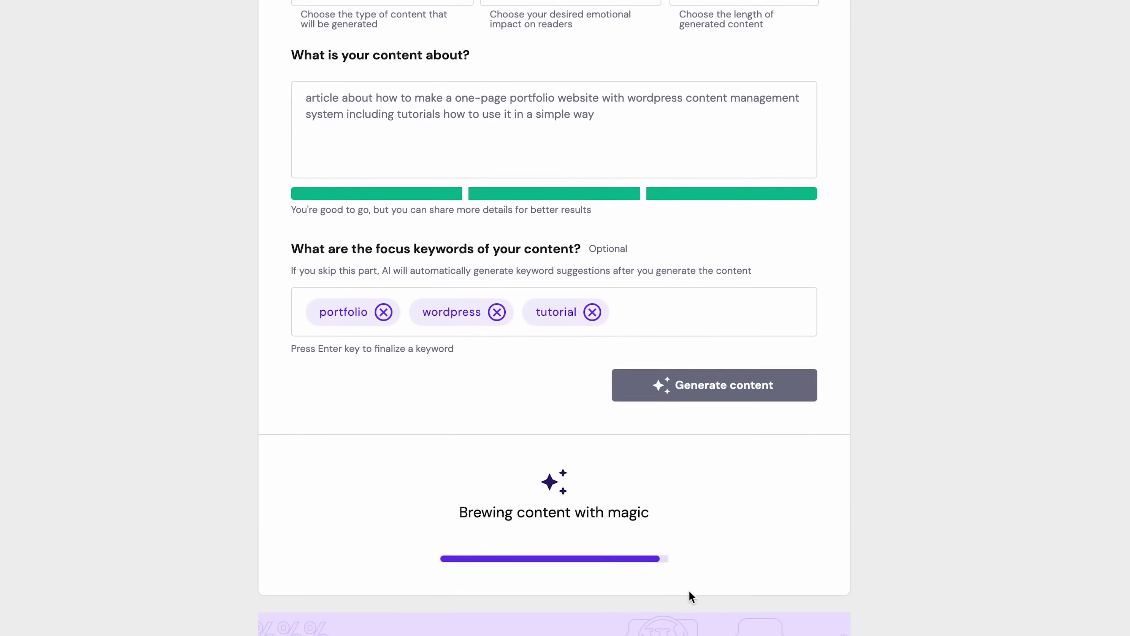
scroll(885, 439, down, 20)
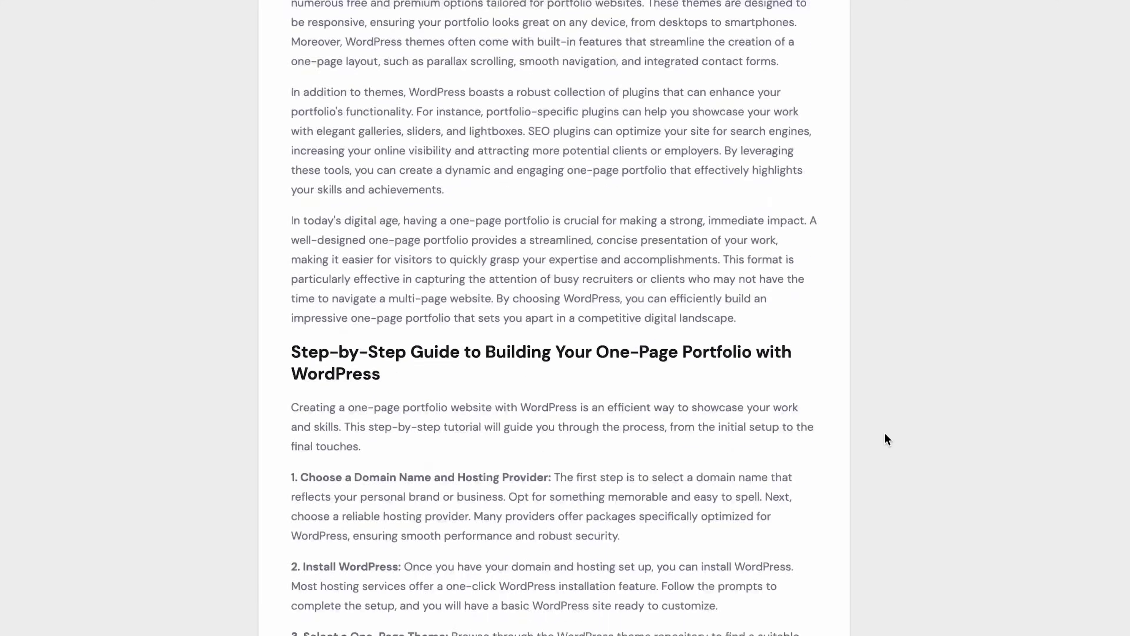
scroll(885, 439, down, 8)
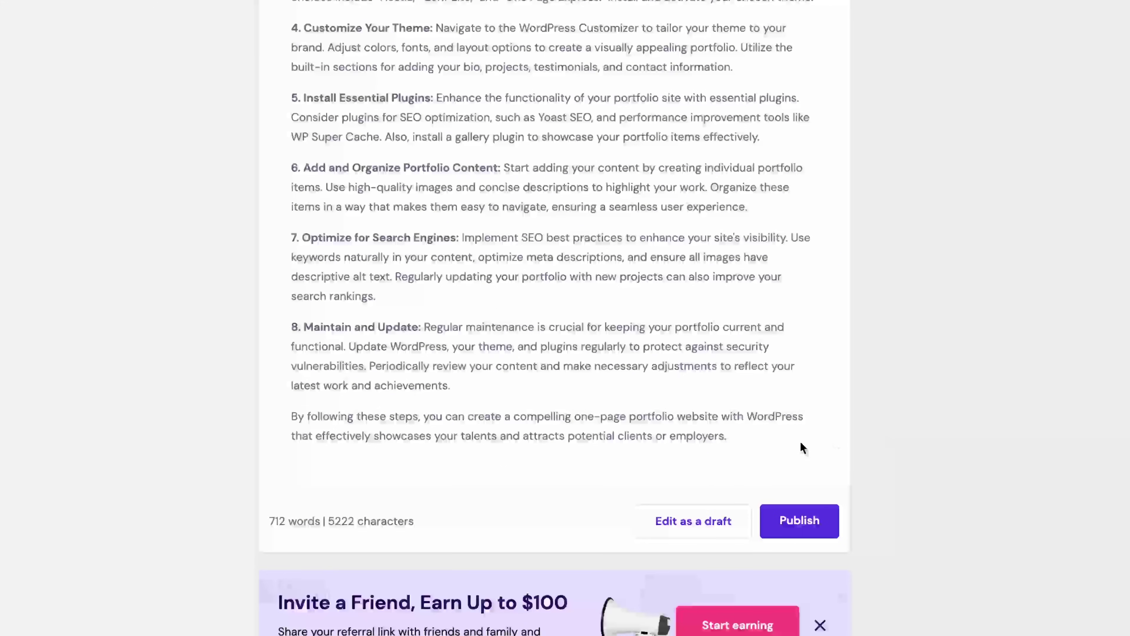
Open the generated portfolio guide as a draft, check its permalink slug, and publish the page.
click(685, 519)
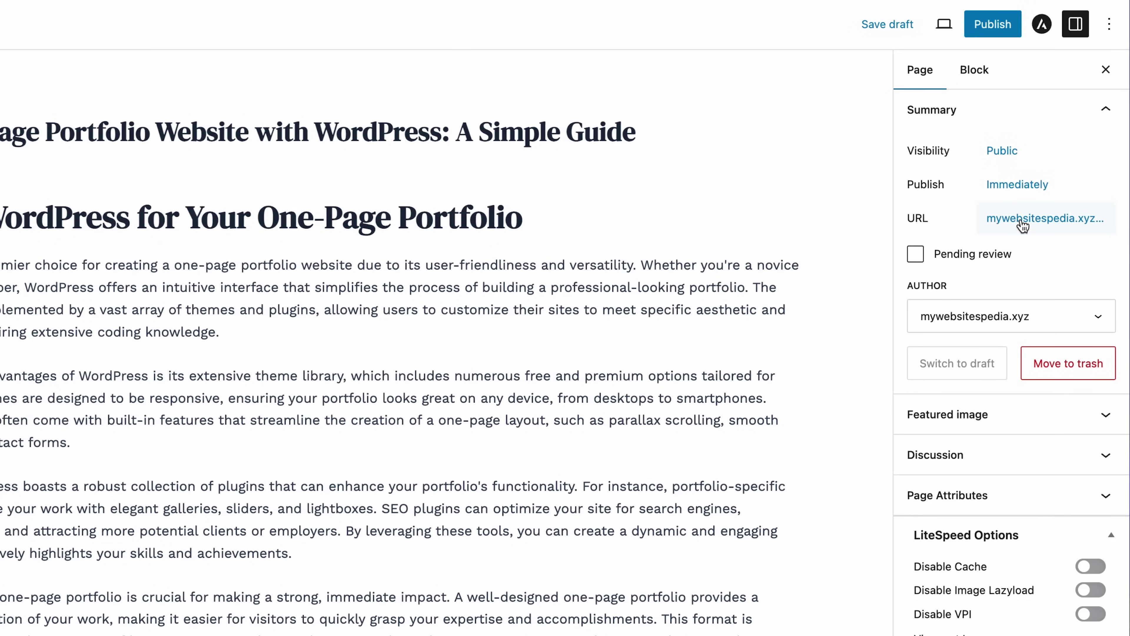
click(1022, 226)
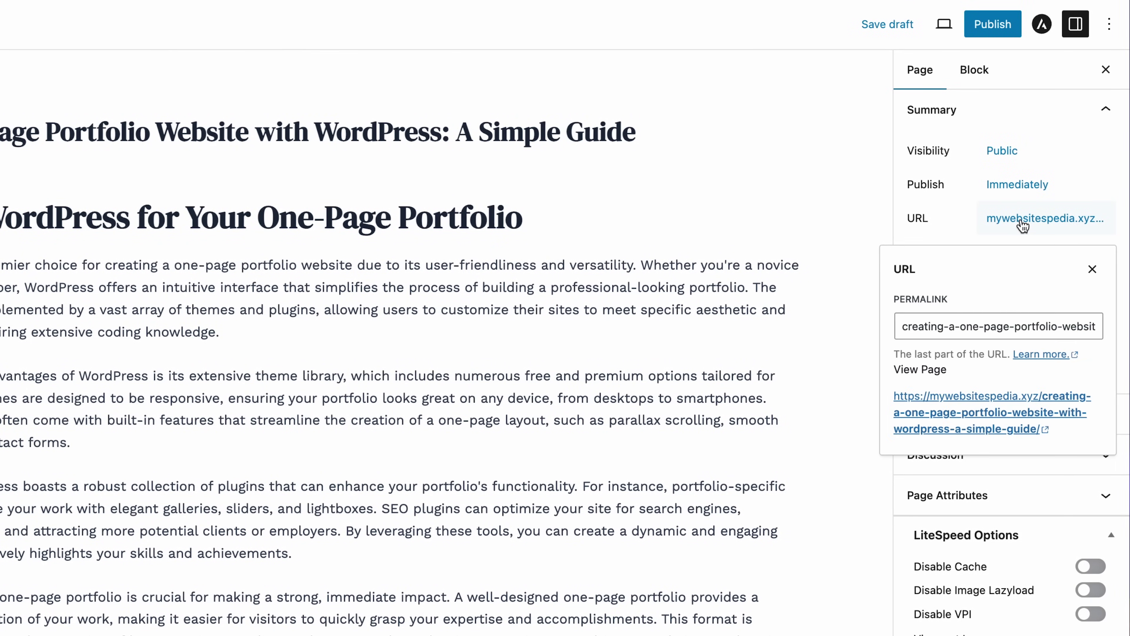
click(984, 326)
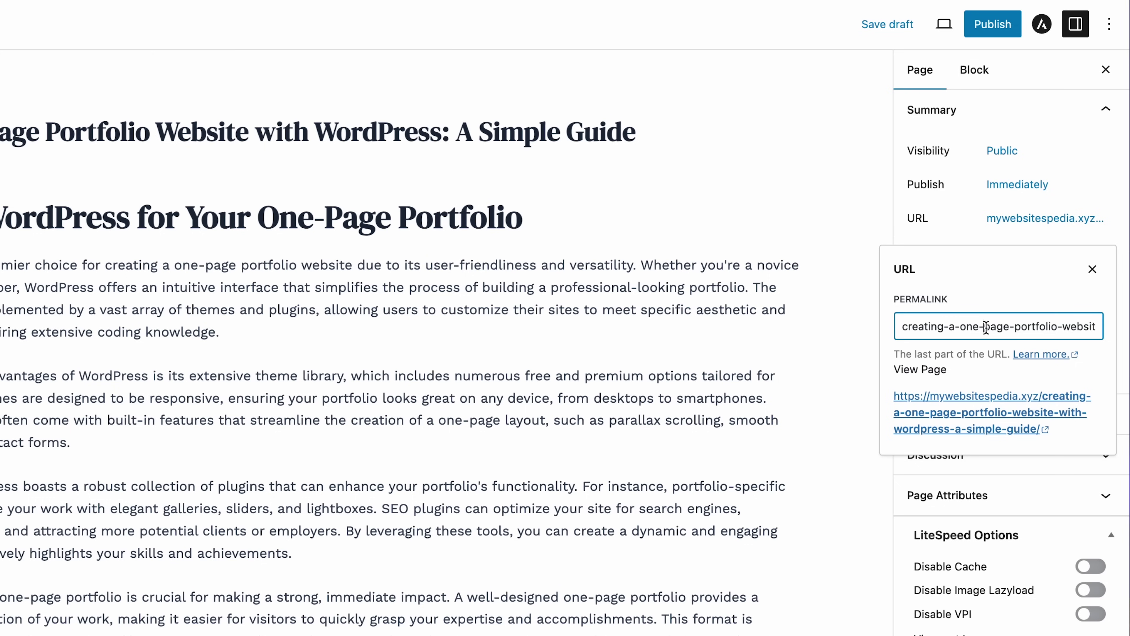
click(1003, 32)
click(999, 33)
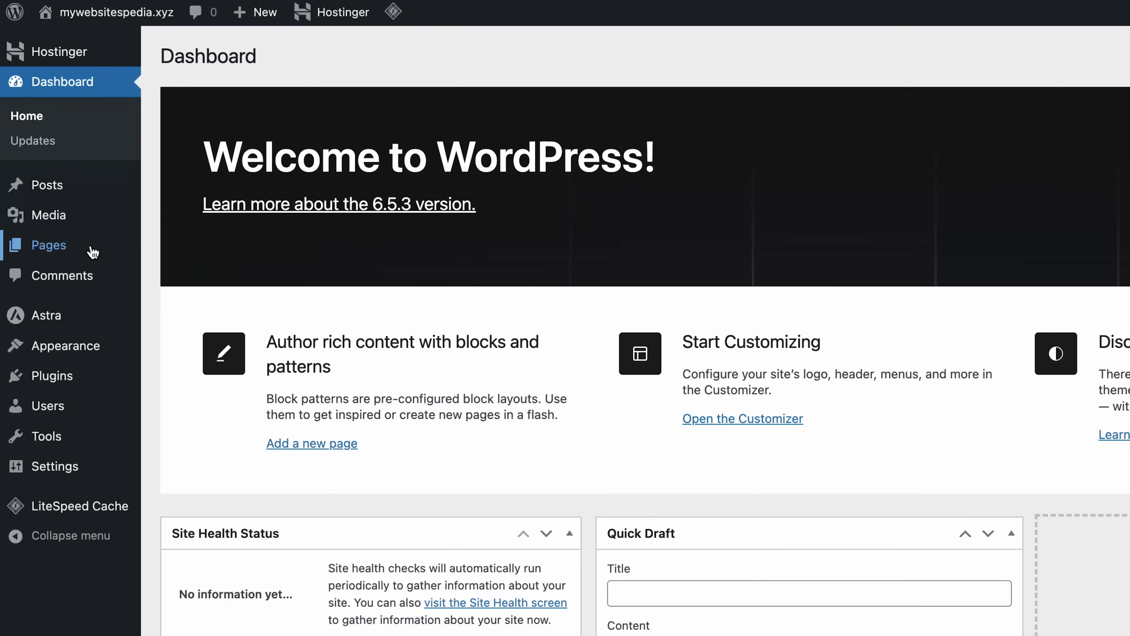
Create a new page titled 'This is title' with the paragraph 'This is body text'.
mouse_move(74, 201)
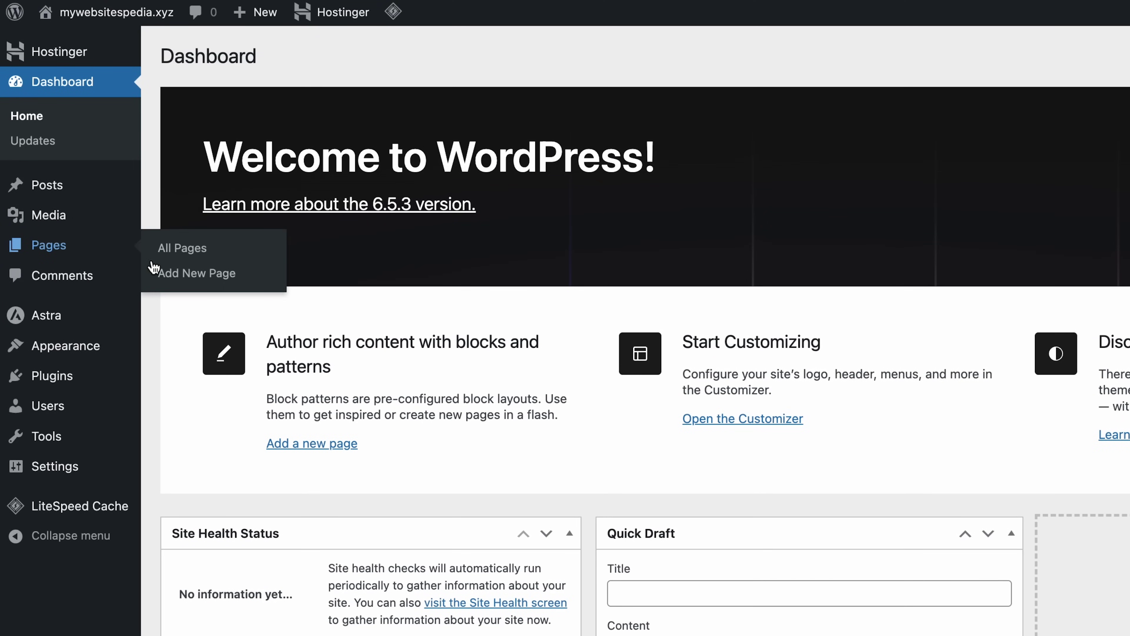
click(174, 274)
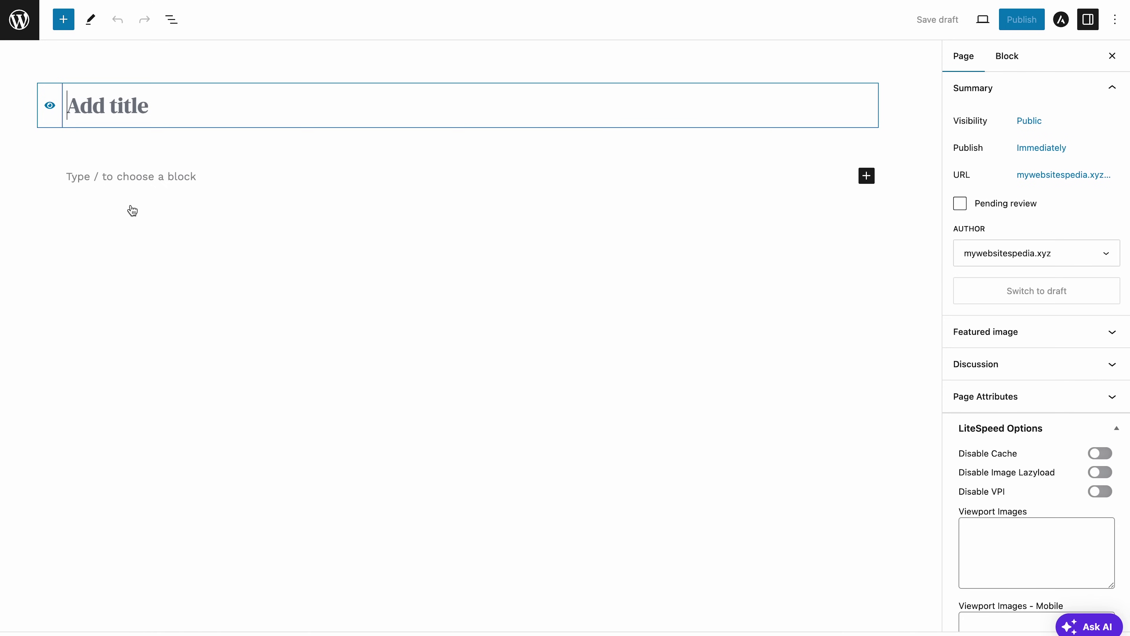
text(This is title)
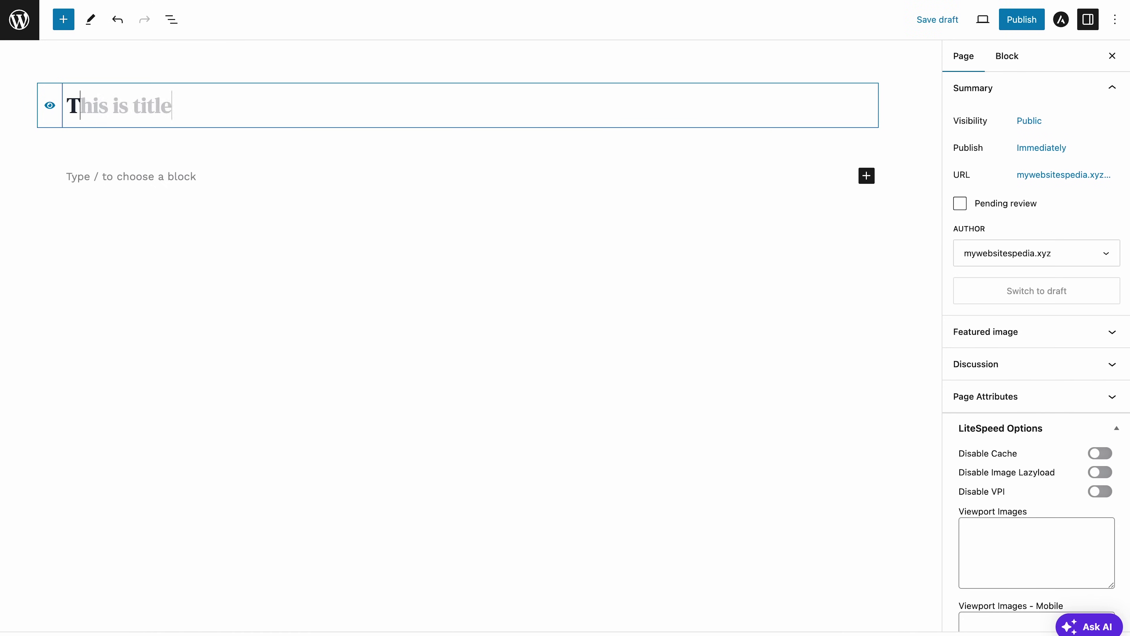
click(156, 177)
text(This is body text)
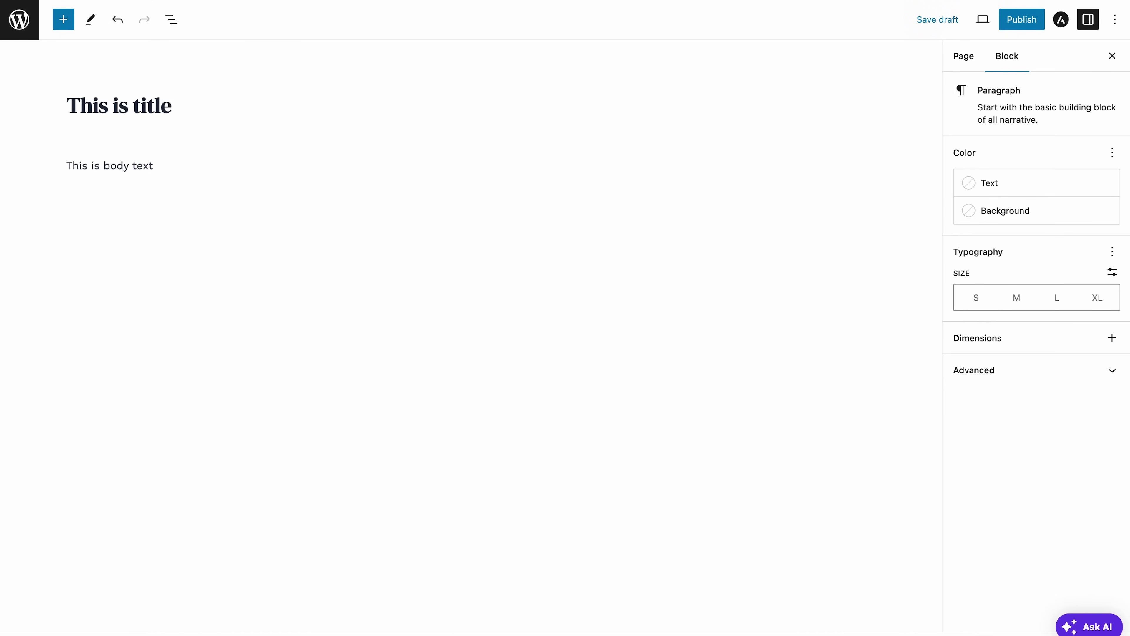
Drag an Image block from the block inserter below the body text.
click(63, 19)
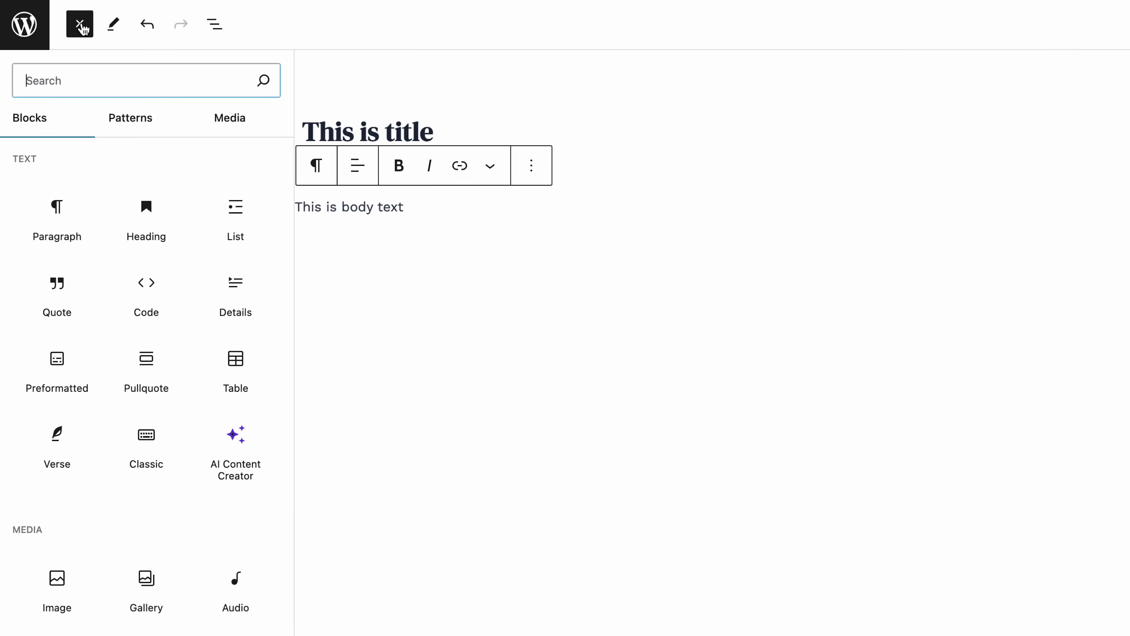
click(61, 580)
drag(61, 580, 380, 358)
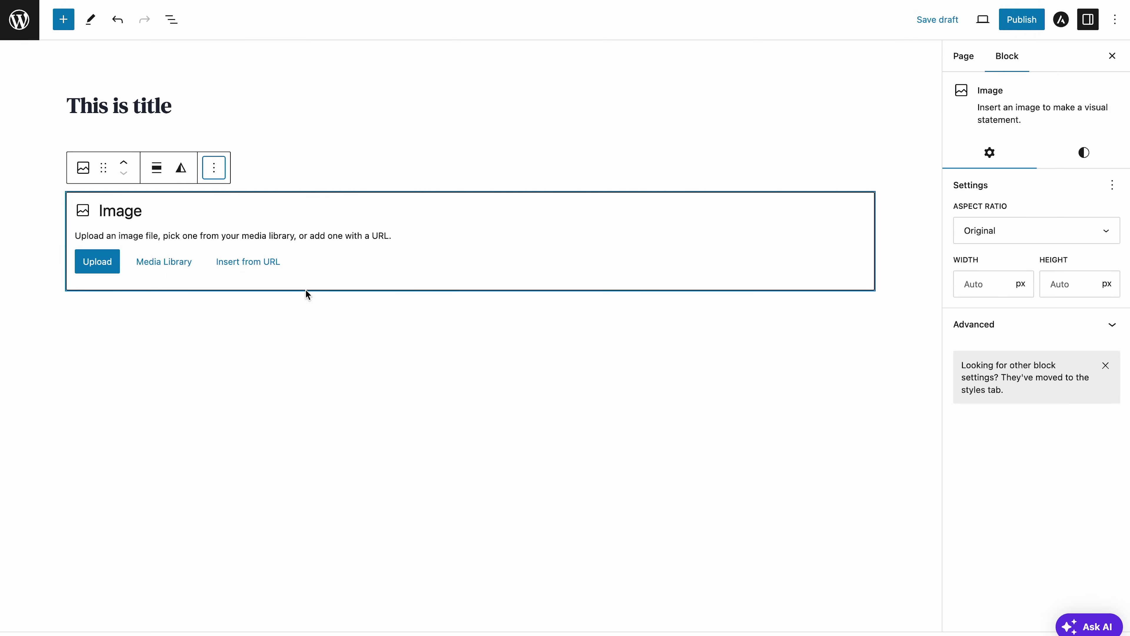
Insert the autumn-leaves photo from an Openverse search for 'nature' into the Image block.
click(63, 19)
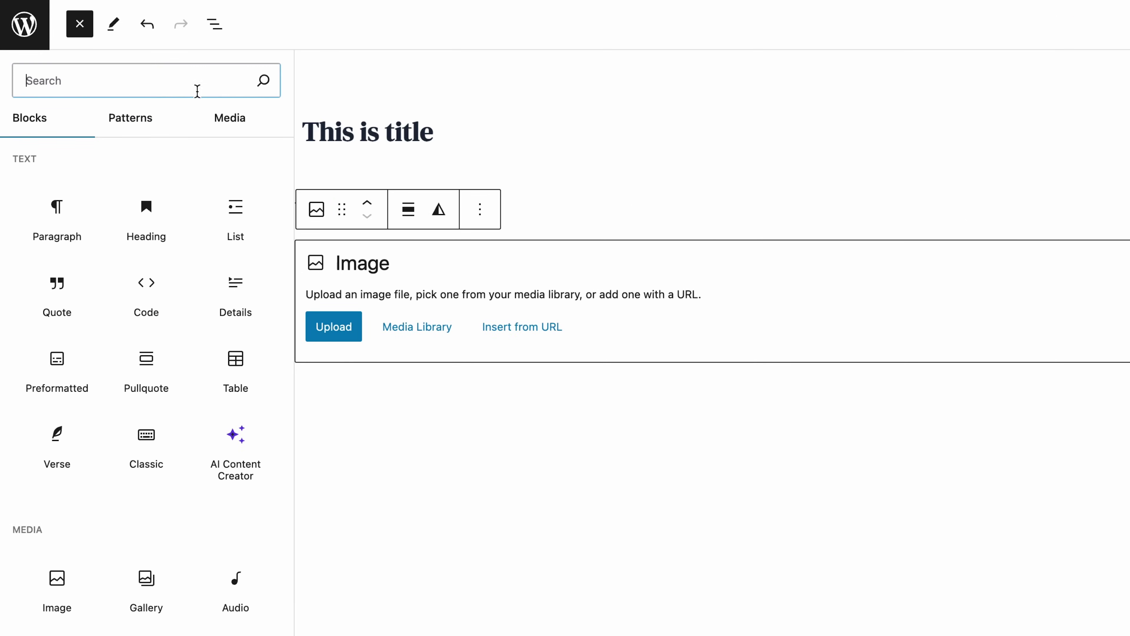
click(227, 121)
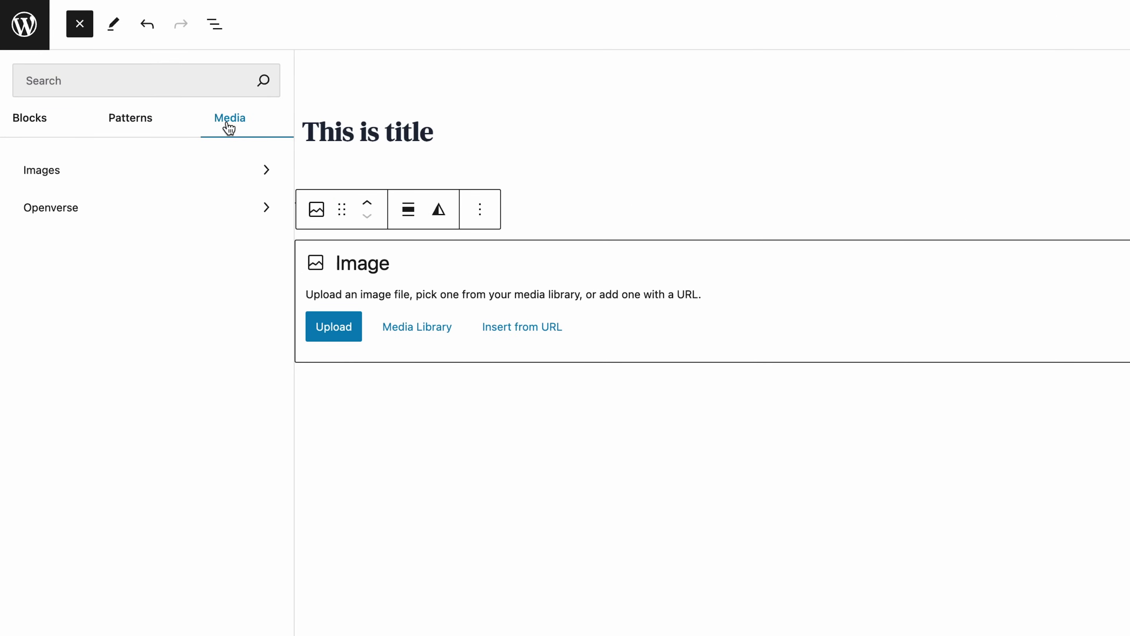
click(207, 209)
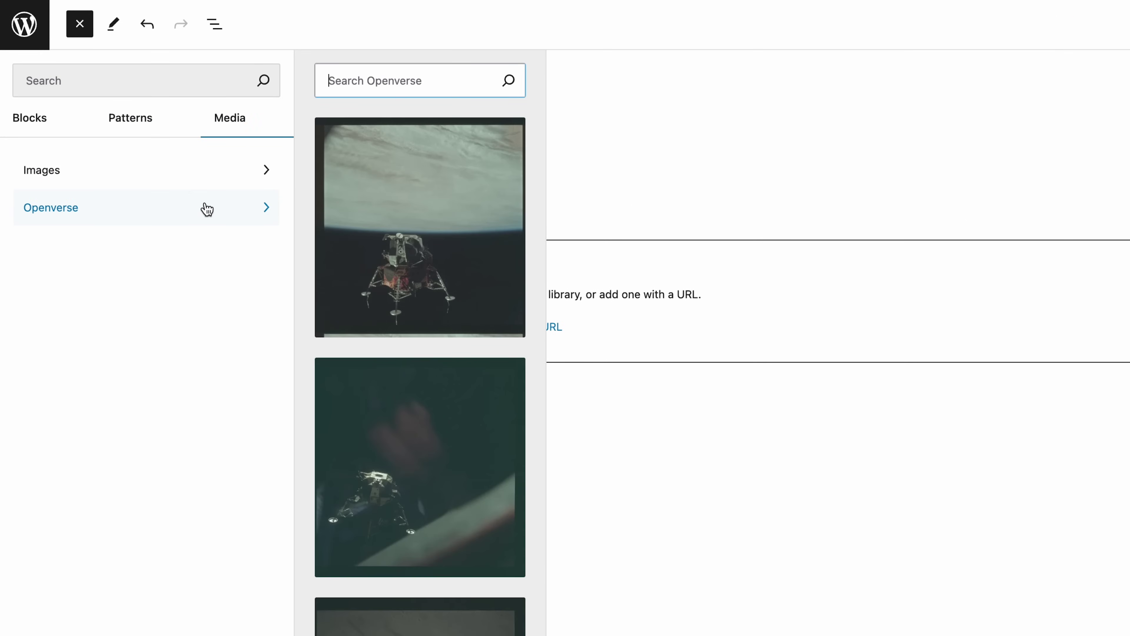
text(nature)
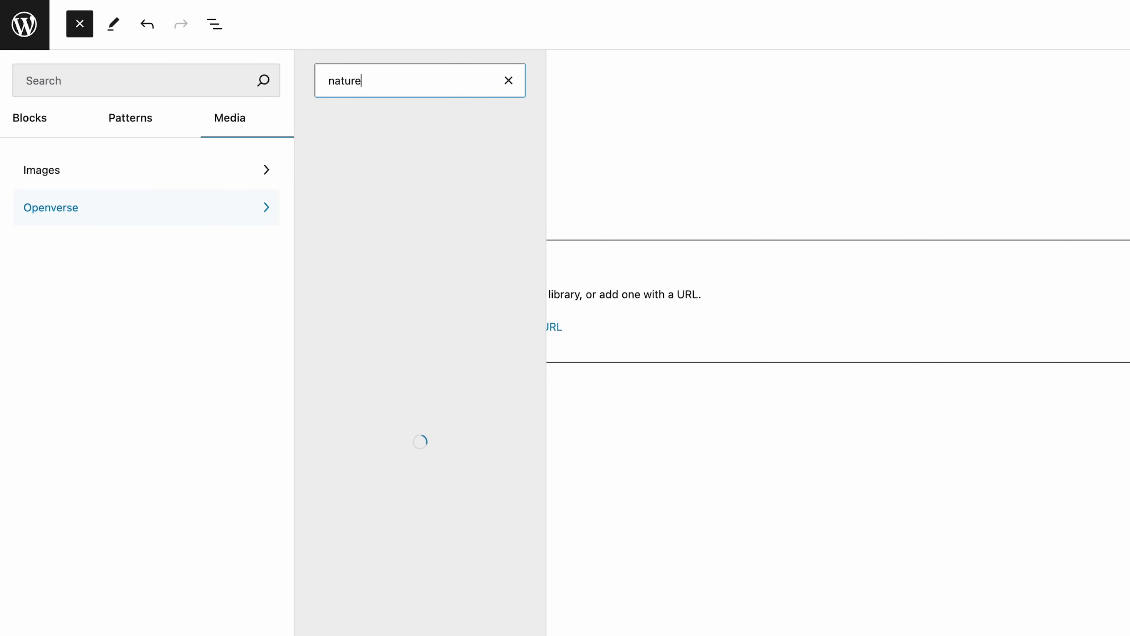
click(338, 527)
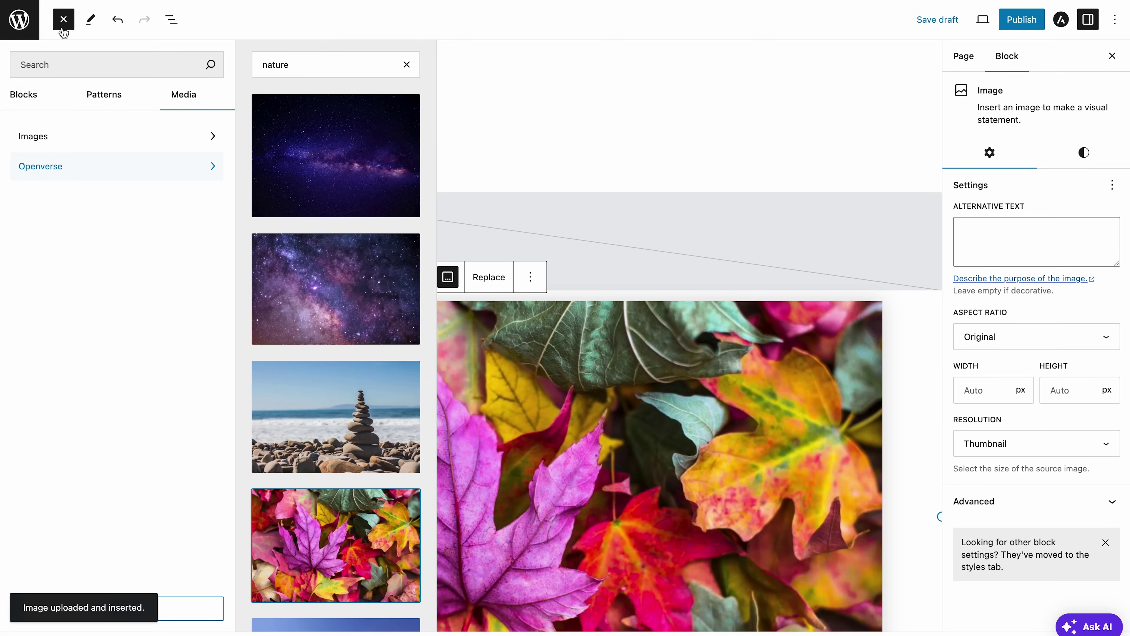
click(63, 20)
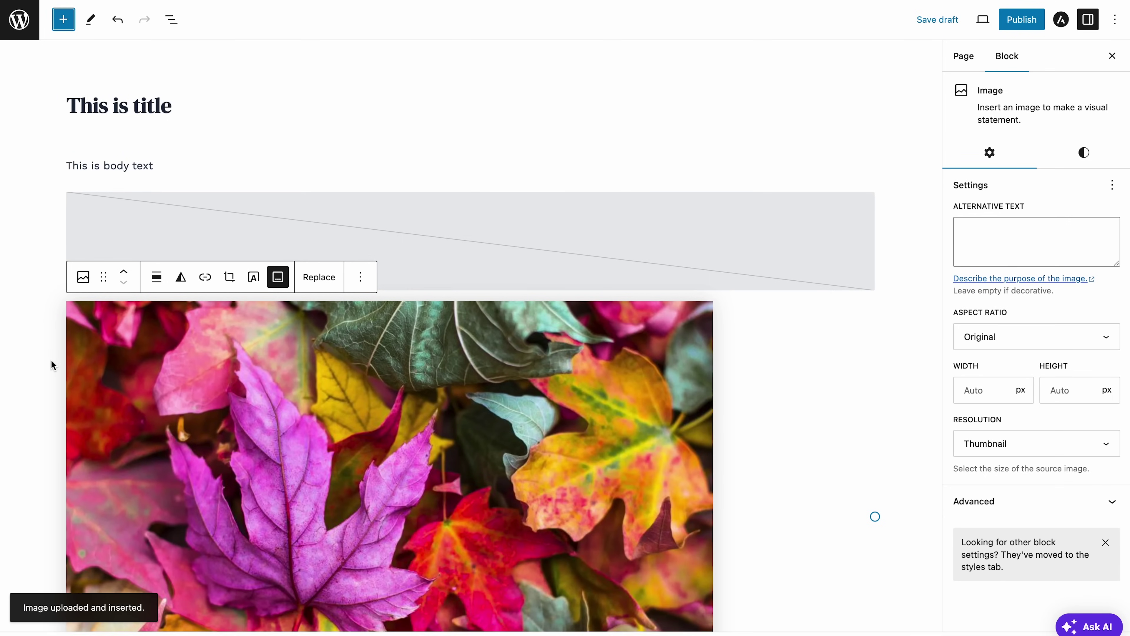
scroll(51, 360, down, 3)
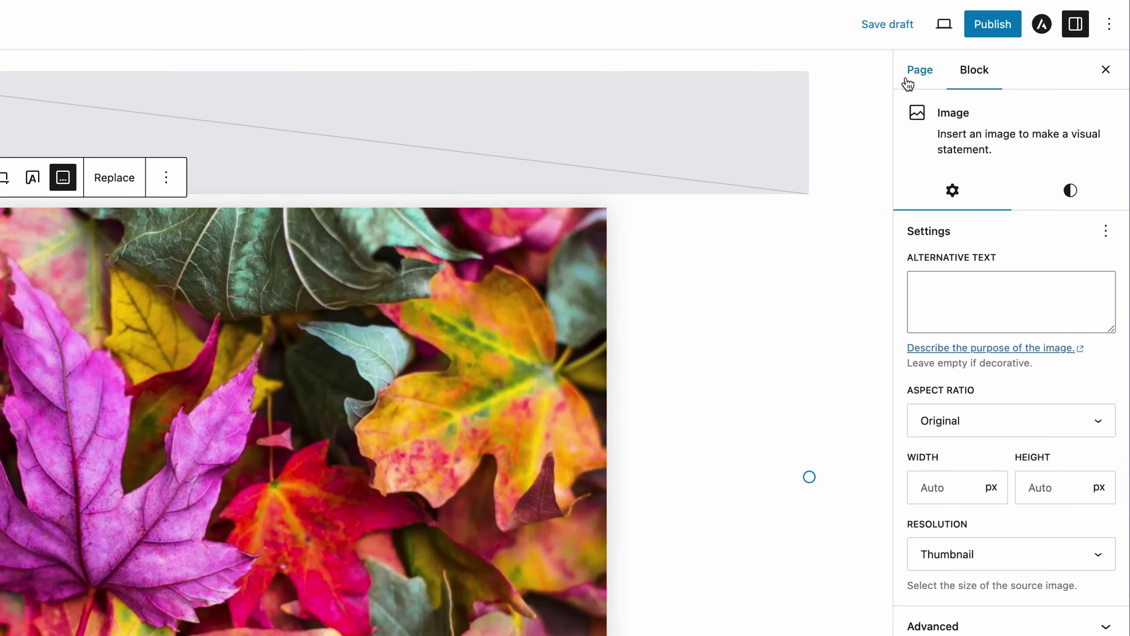
Check the page's featured image, preview the page in a new tab, then publish it.
click(956, 62)
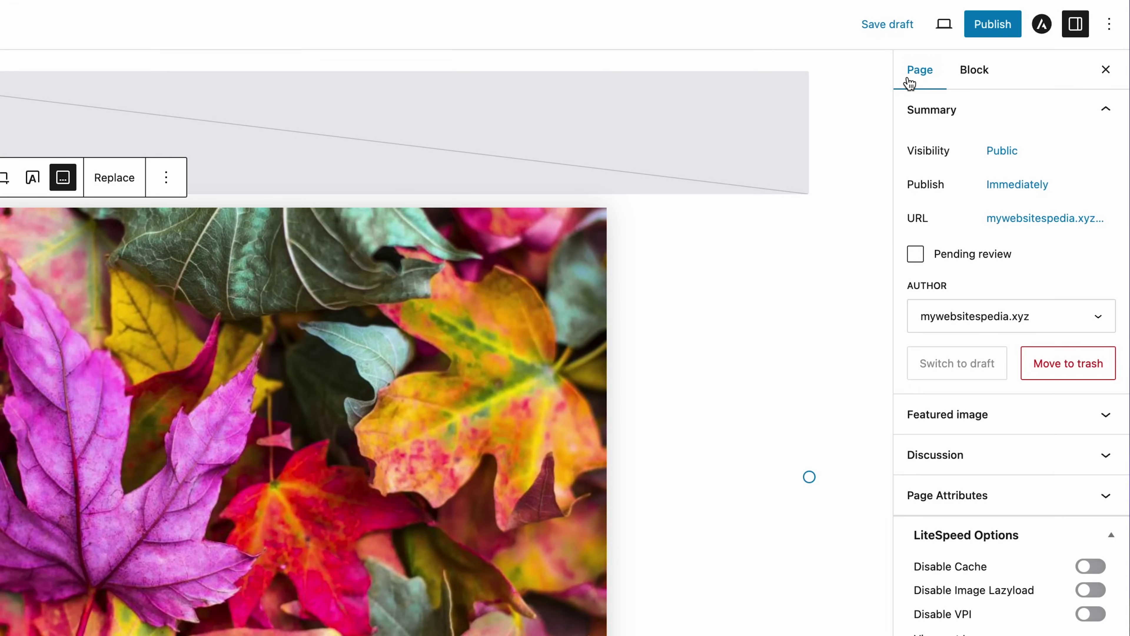
click(945, 416)
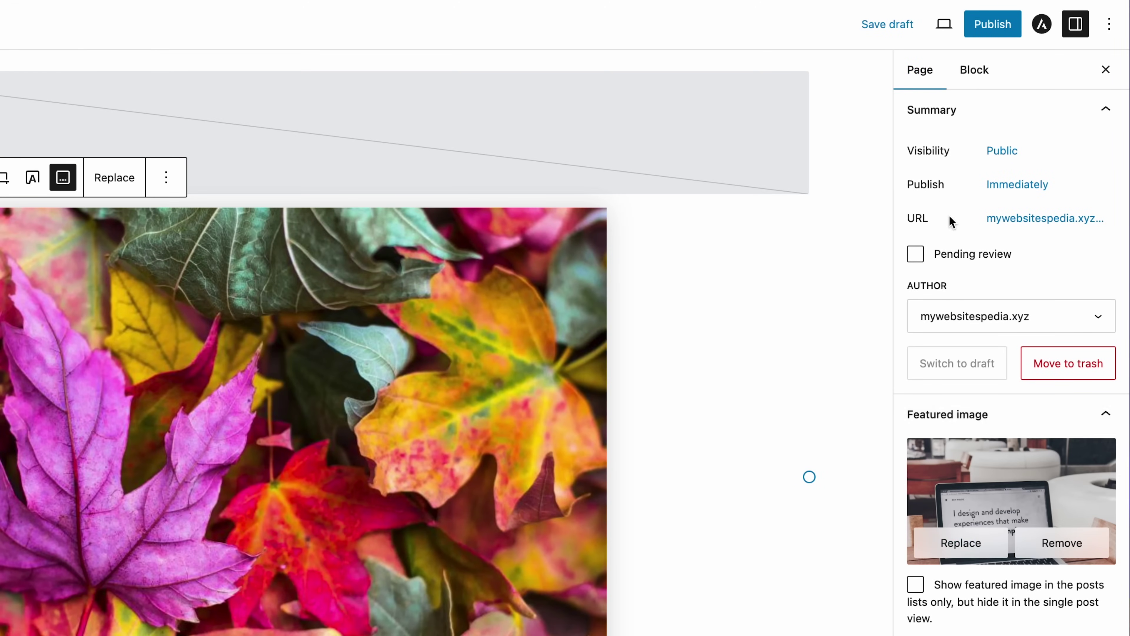
click(944, 24)
click(862, 176)
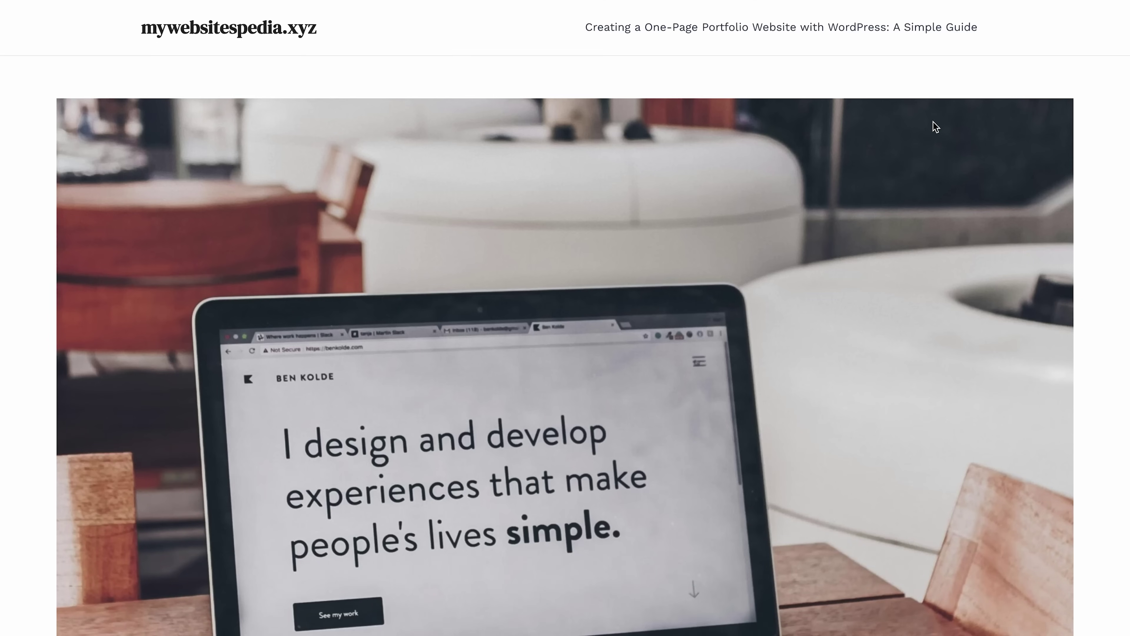
scroll(1108, 171, down, 8)
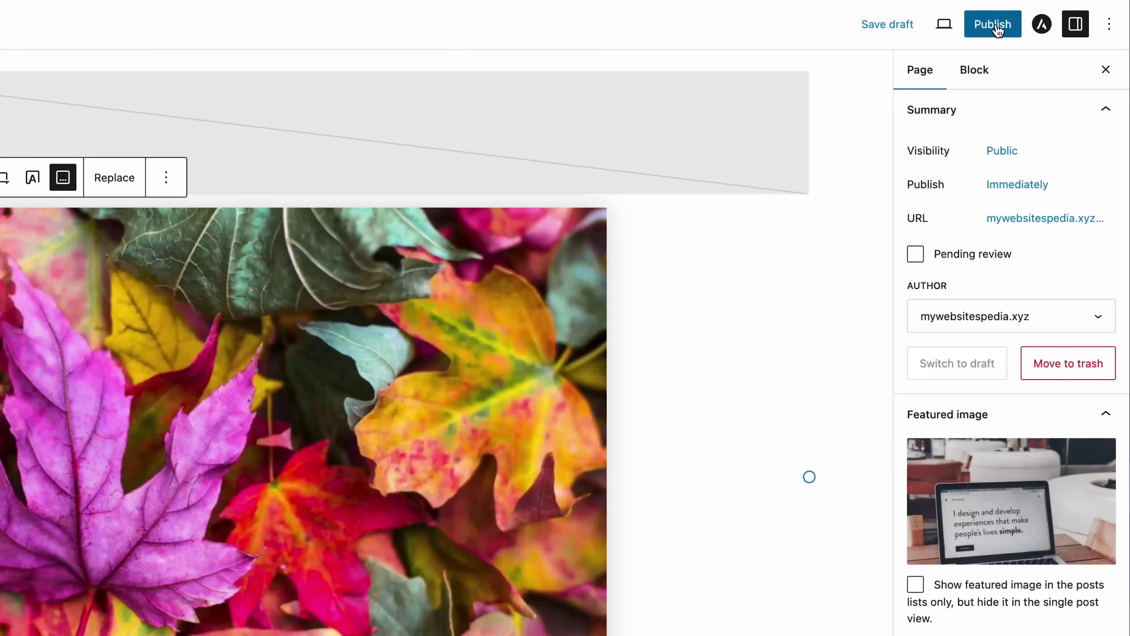
click(996, 25)
click(997, 28)
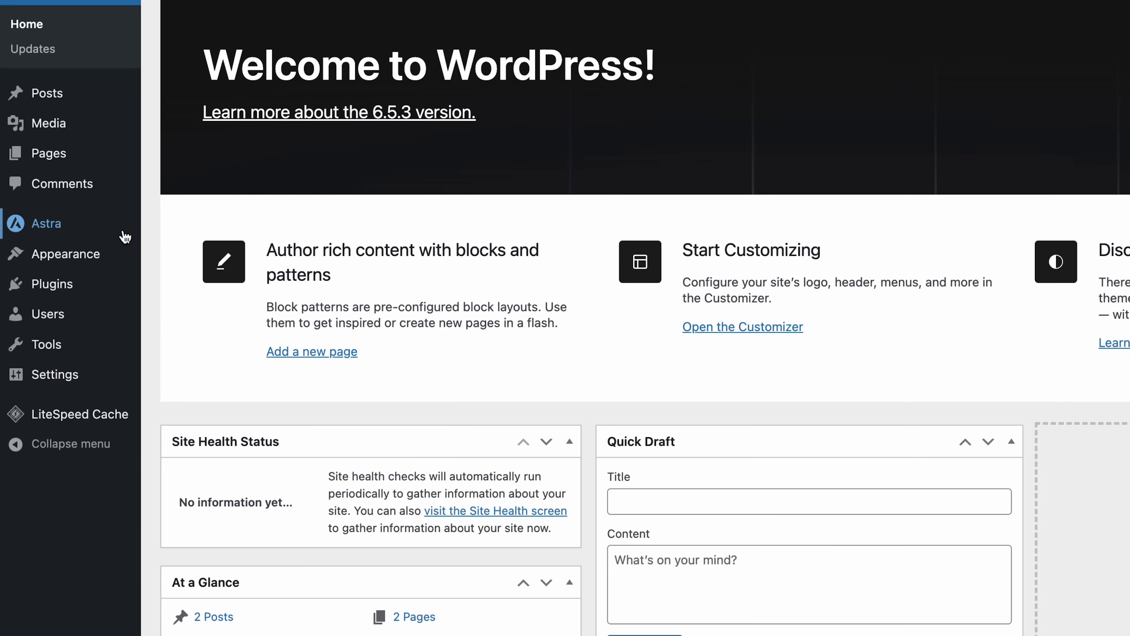
Create a new navigation menu named 'New Menu' under Appearance > Menus.
mouse_move(76, 279)
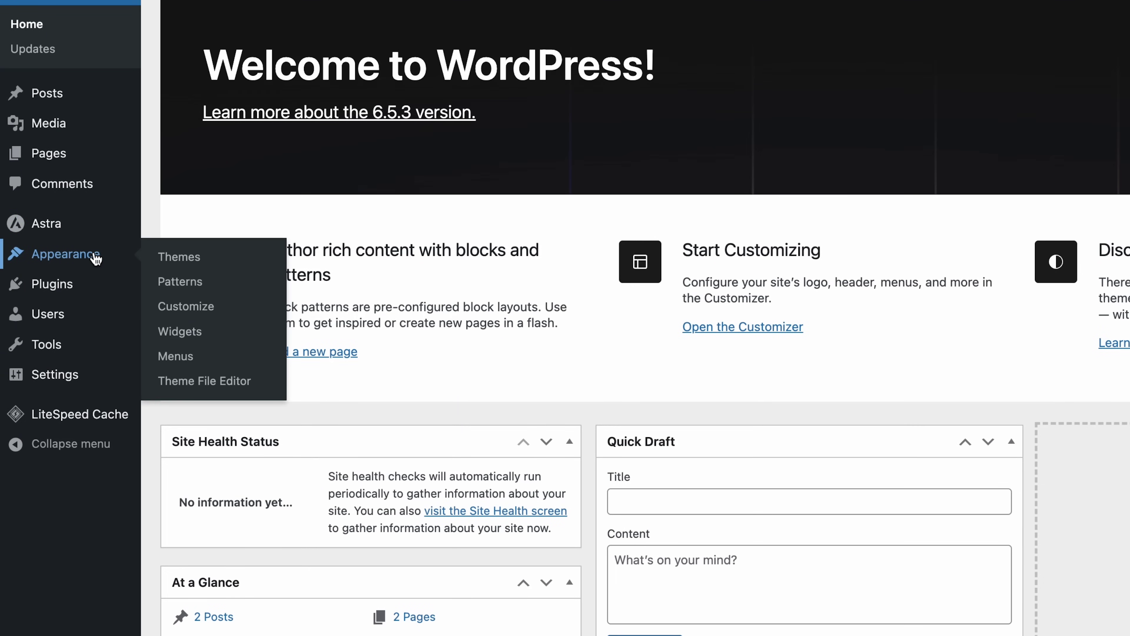
click(176, 356)
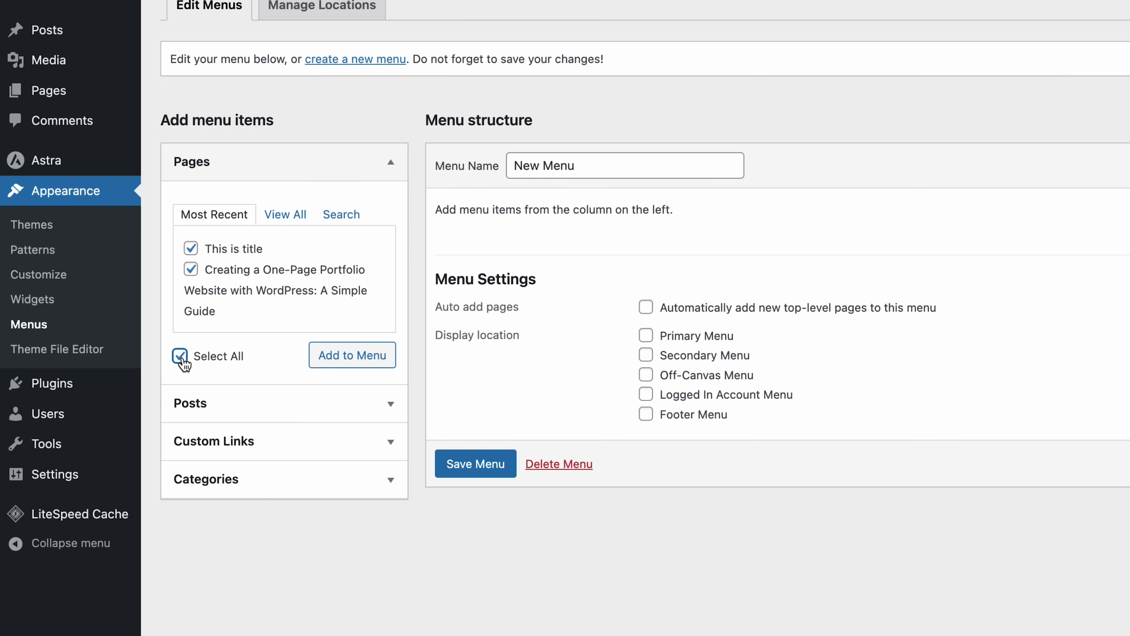
click(184, 402)
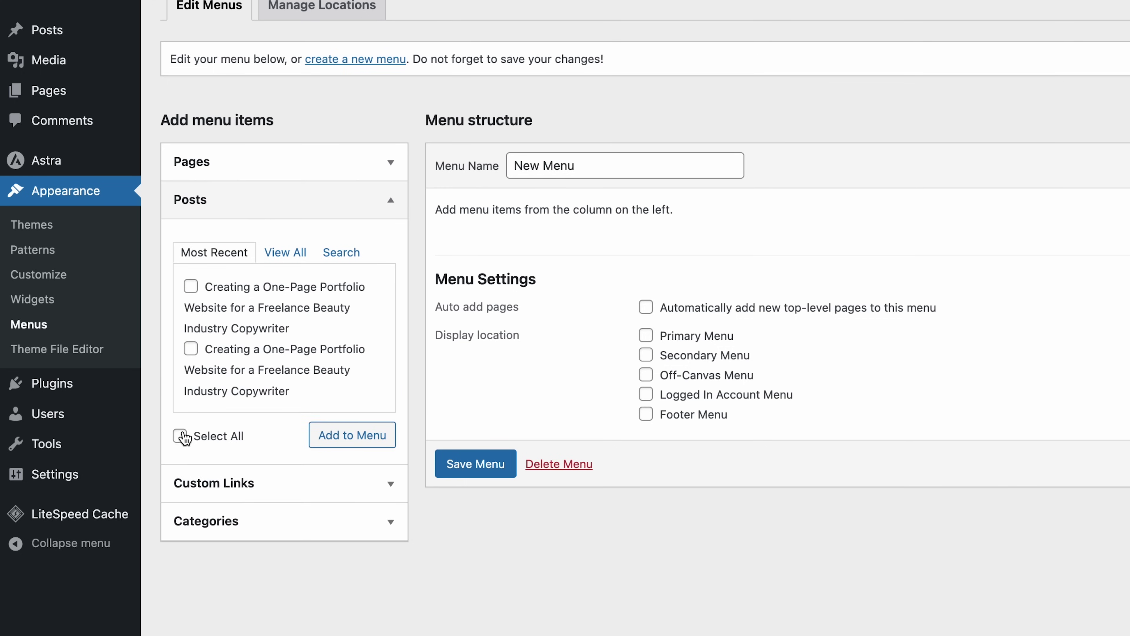
click(198, 520)
click(329, 416)
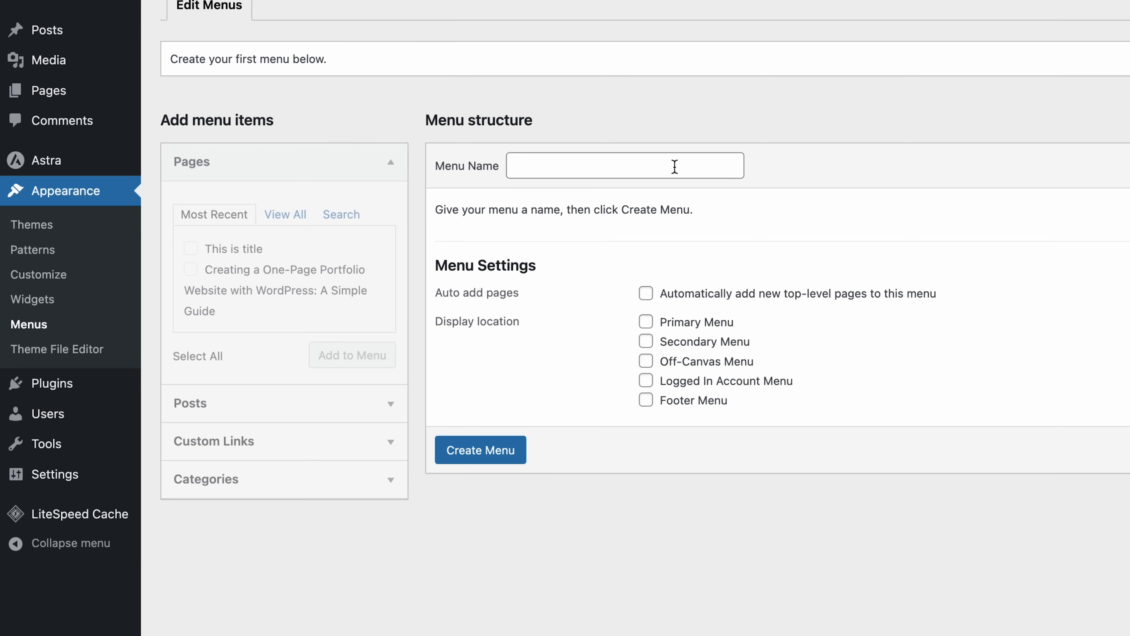
click(673, 167)
text(New Menu)
click(489, 454)
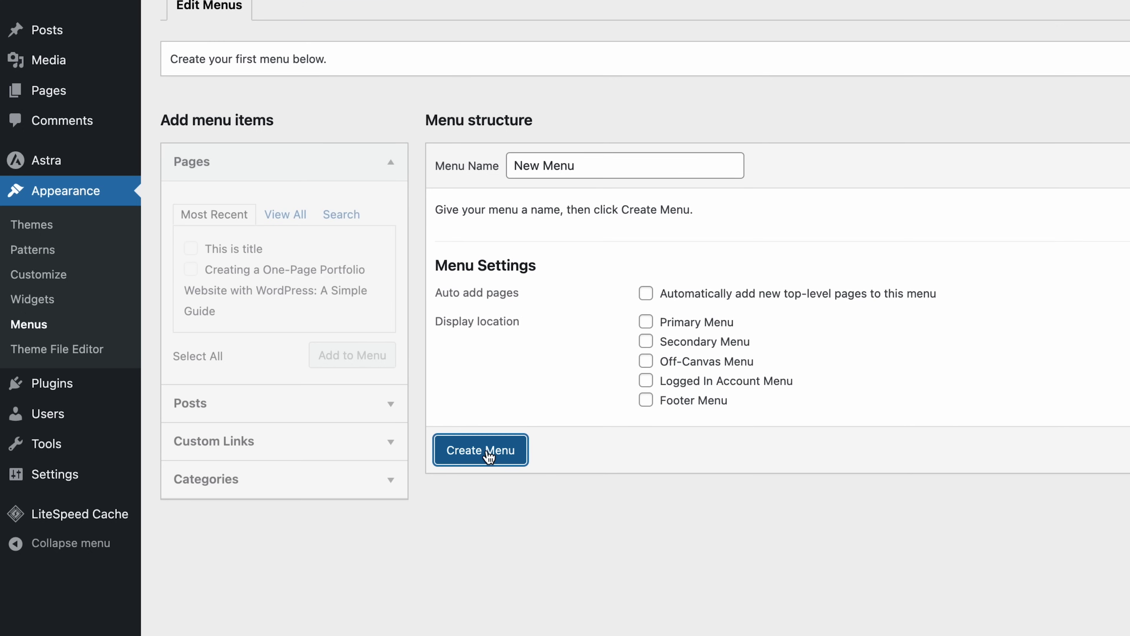
Add both pages, both posts and the Blog category to New Menu.
click(200, 409)
click(351, 408)
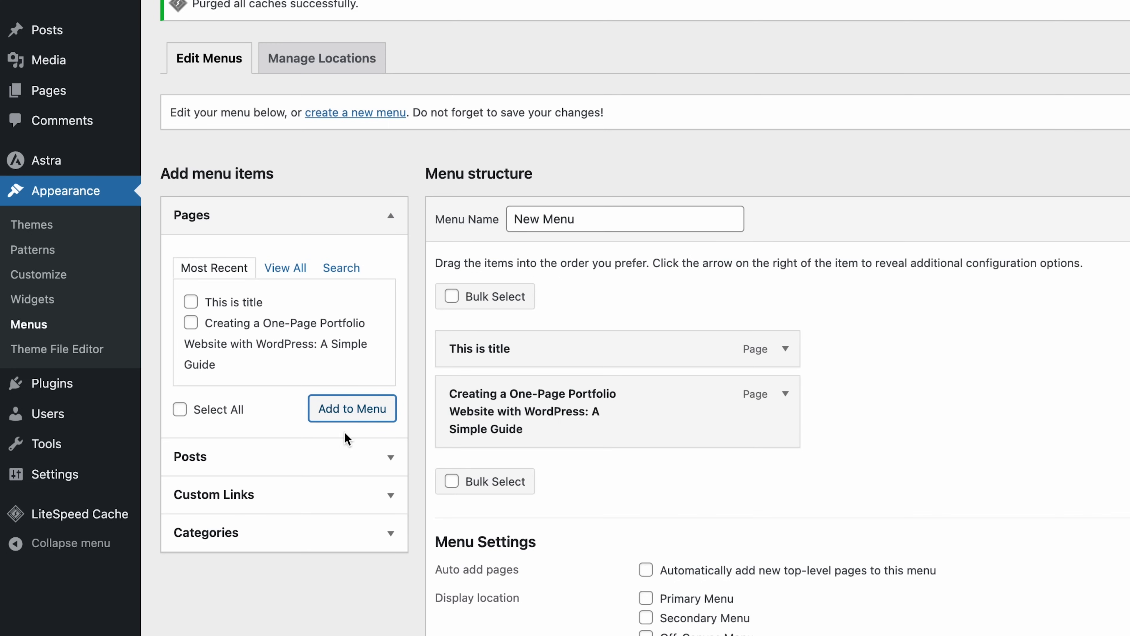
click(347, 456)
click(218, 489)
click(342, 490)
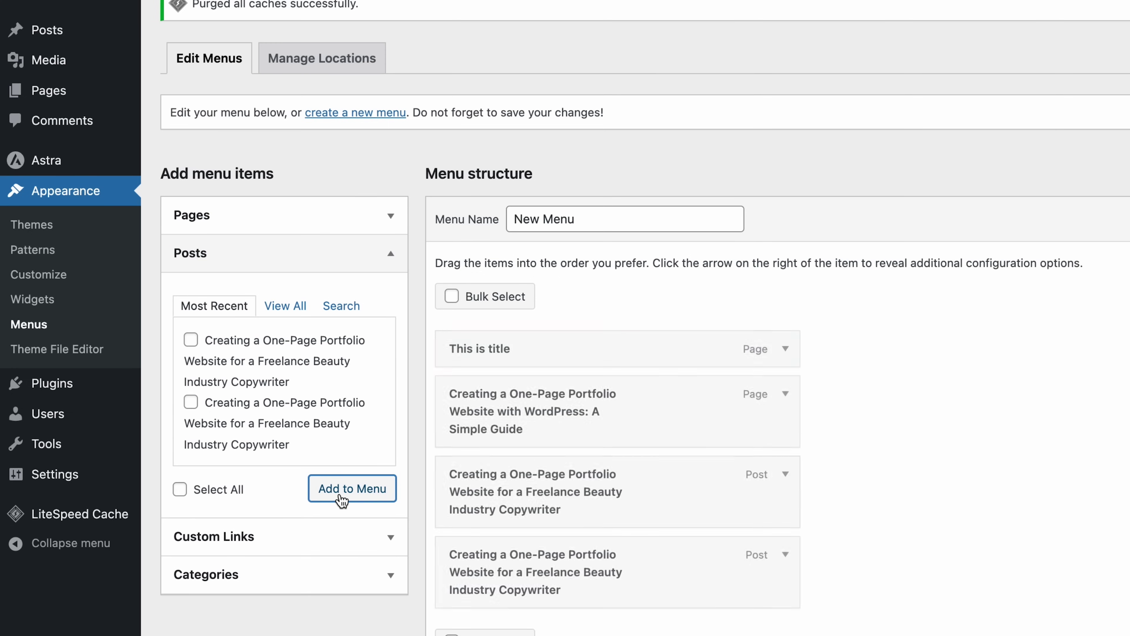
click(313, 574)
click(238, 463)
click(335, 461)
scroll(907, 467, down, 3)
Keep 'This is title' on top and nest the portfolio guide and posts beneath it as cascading sub items.
drag(756, 268, 674, 257)
drag(669, 539, 601, 312)
drag(598, 358, 625, 285)
drag(593, 466, 652, 396)
drag(595, 539, 631, 462)
scroll(631, 462, down, 3)
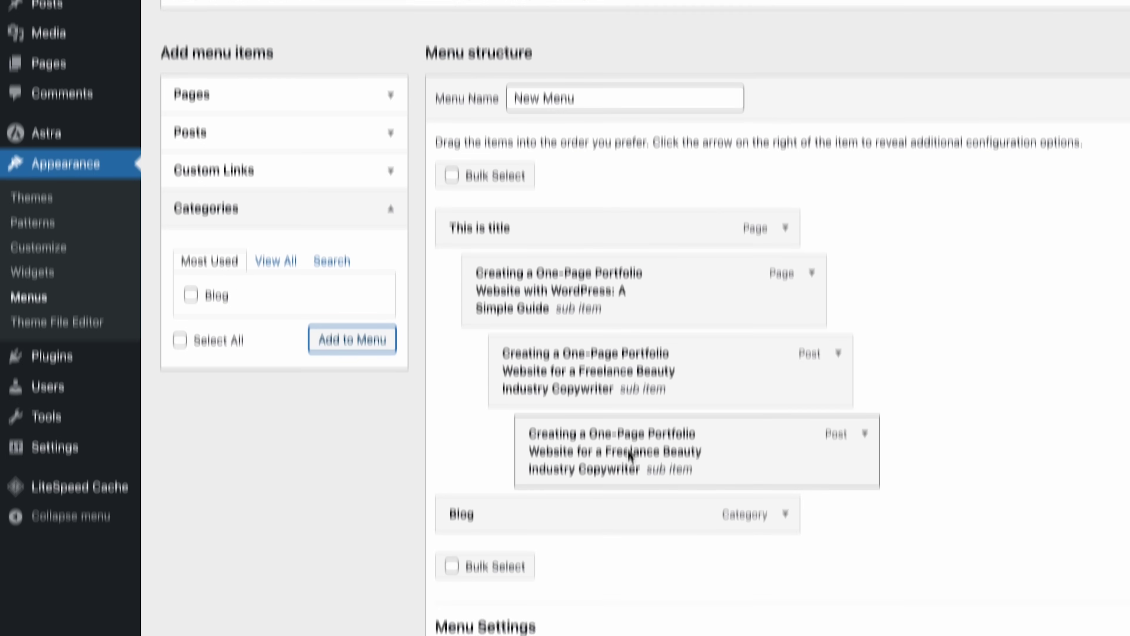
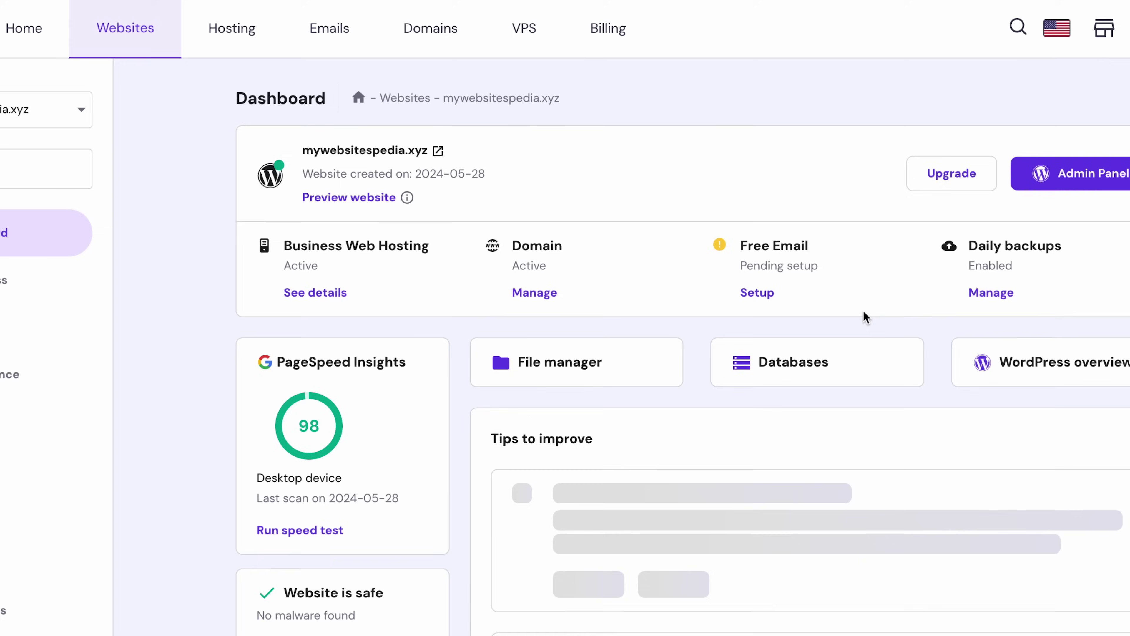
Switch on automatic updates for core, themes and plugins under WordPress > Security in hPanel.
click(134, 281)
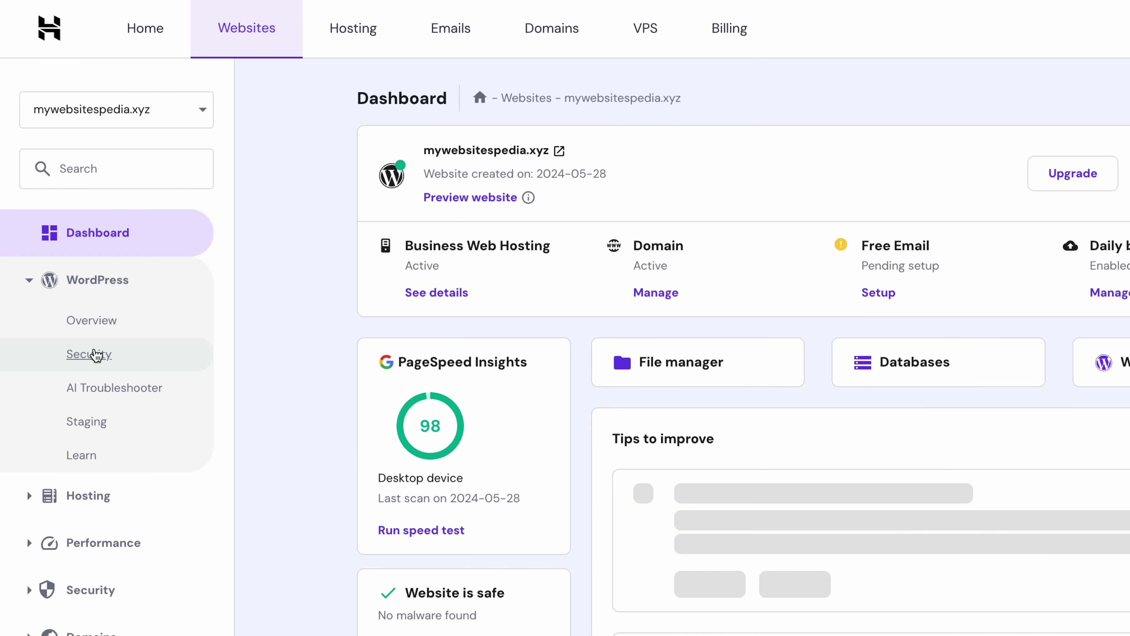
click(95, 354)
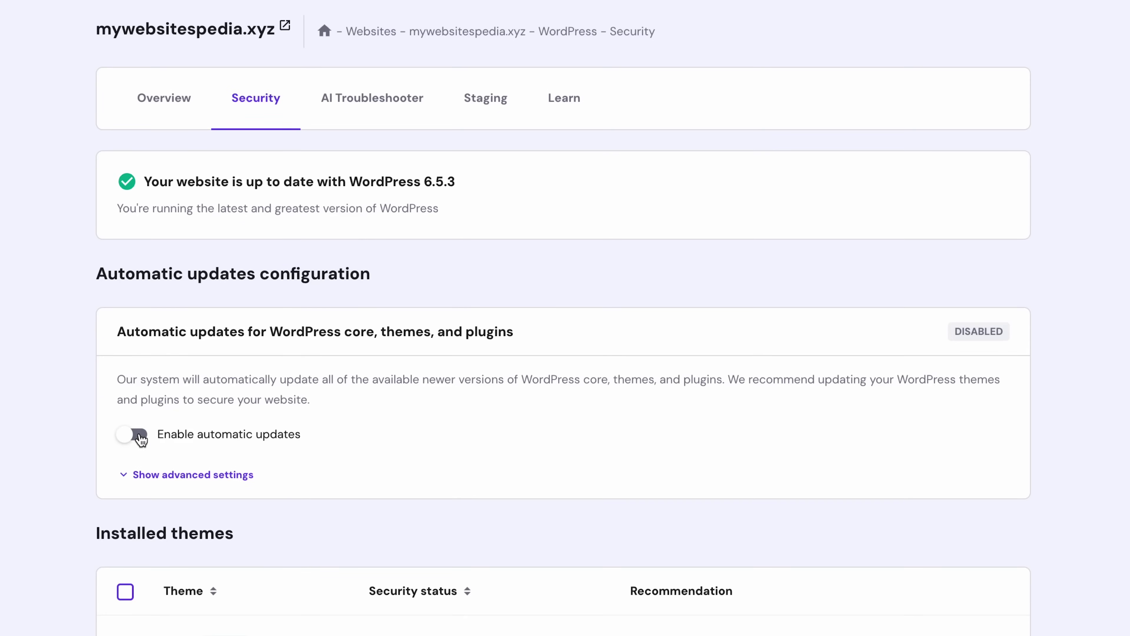
click(140, 439)
click(654, 417)
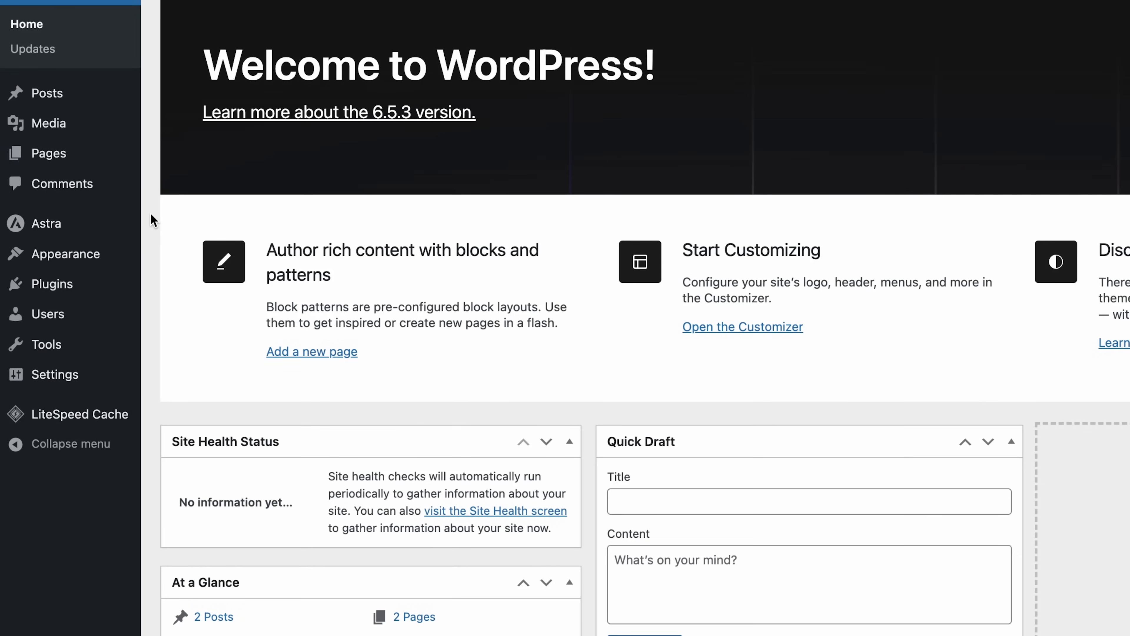
Search the plugin directory for wordfence, then install and activate Wordfence Security.
mouse_move(70, 287)
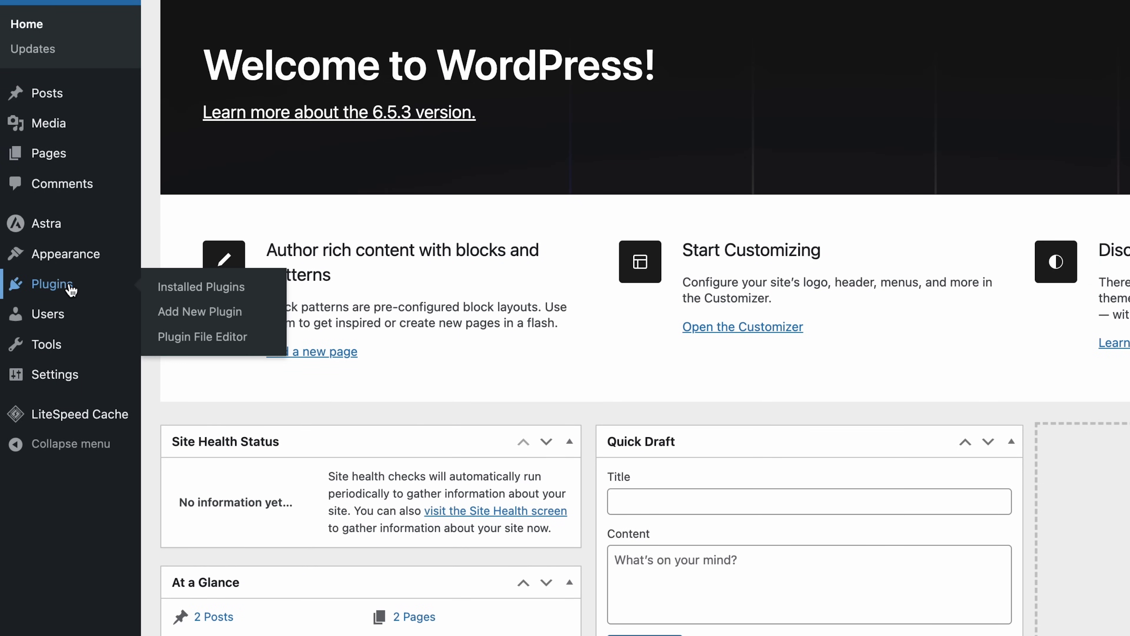
click(194, 315)
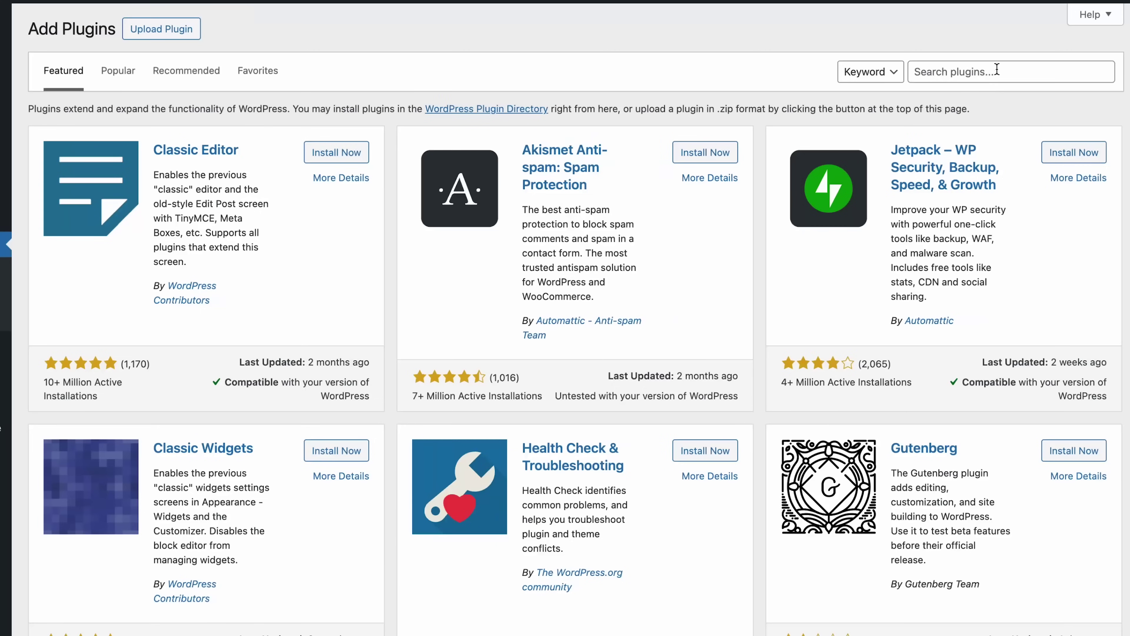
click(997, 68)
text(wordfence)
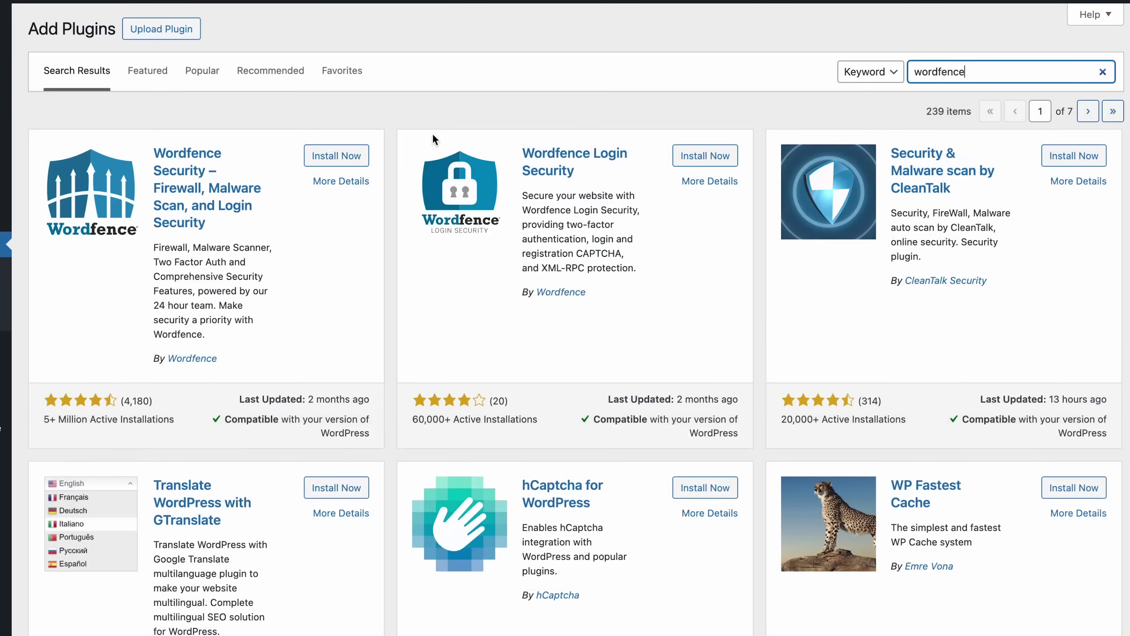
click(312, 156)
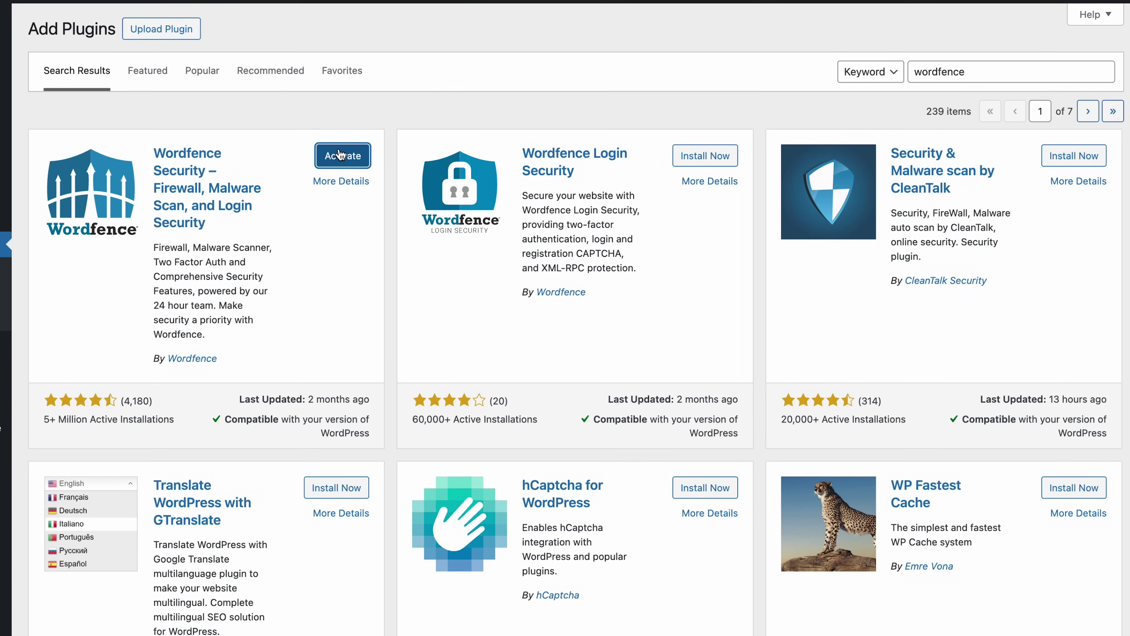
click(340, 155)
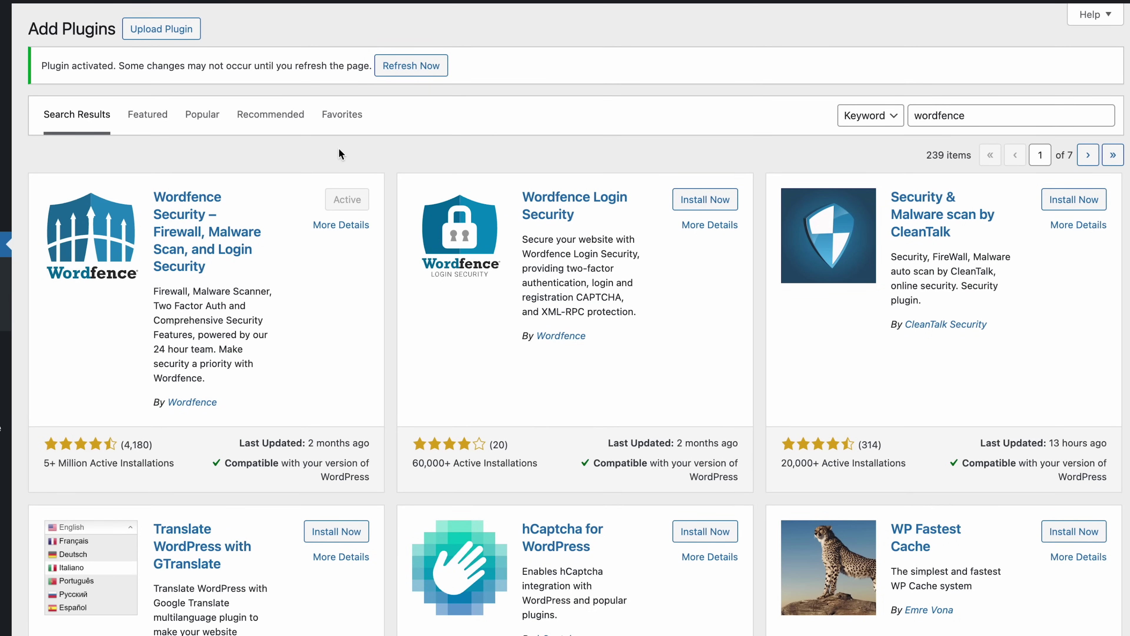
Upload wpforms-lite.1.8.8.3.zip as a plugin, install it and activate WPForms Lite.
click(180, 32)
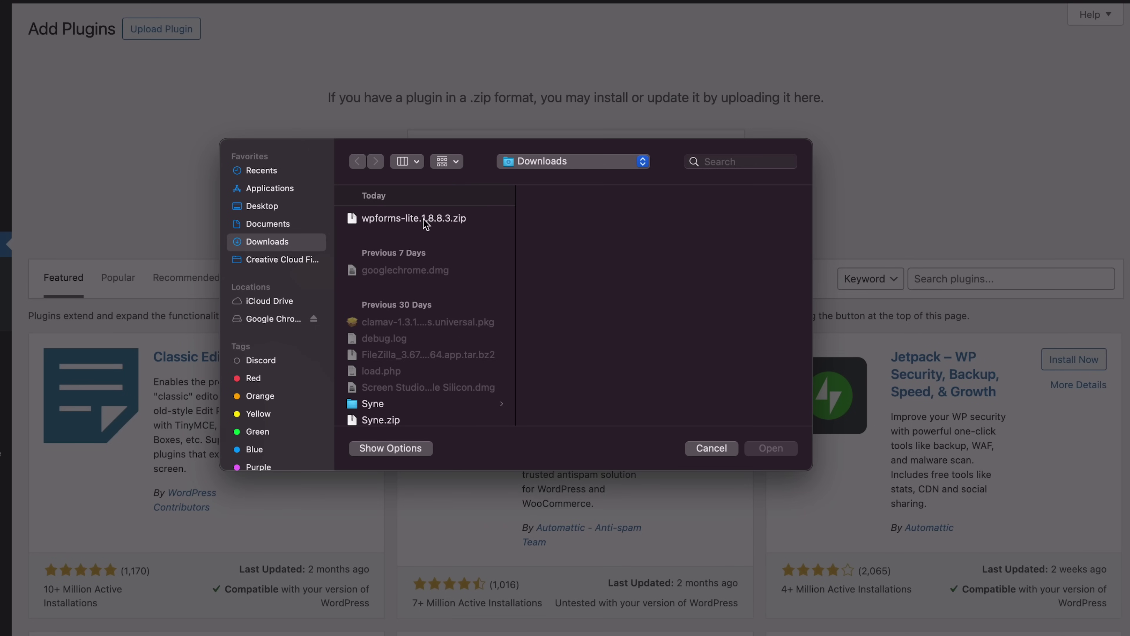
click(424, 219)
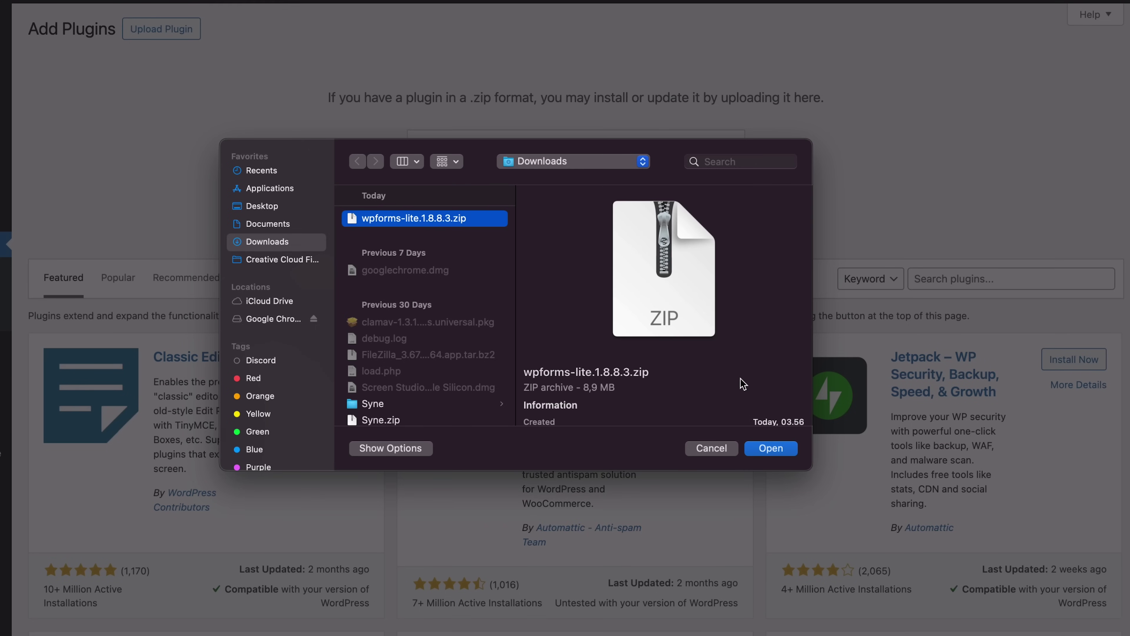
click(774, 452)
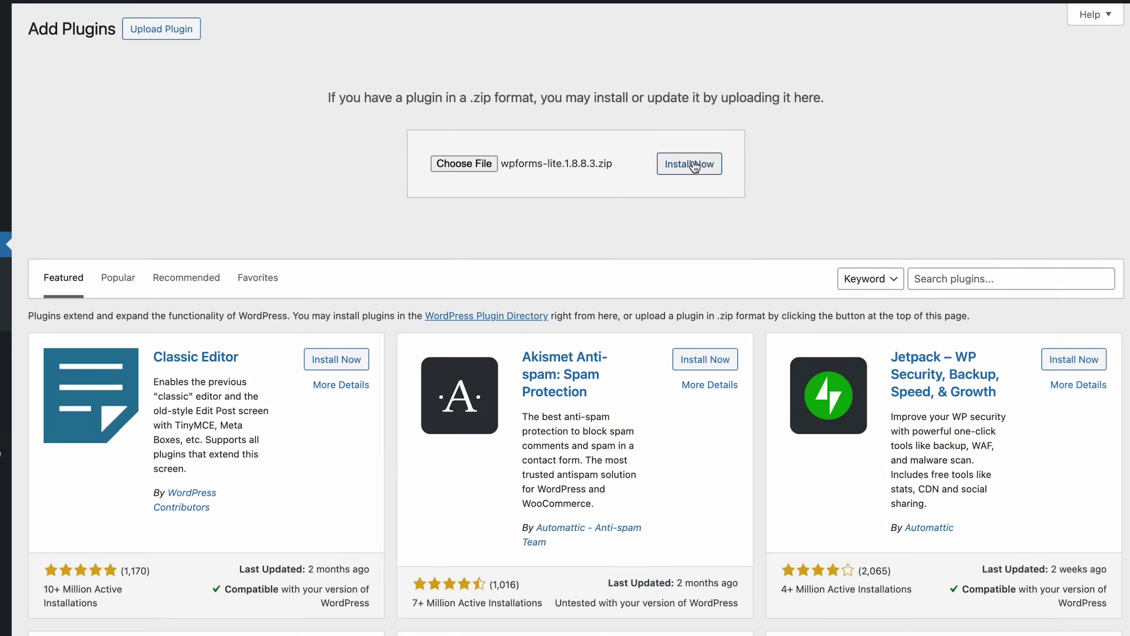
click(693, 163)
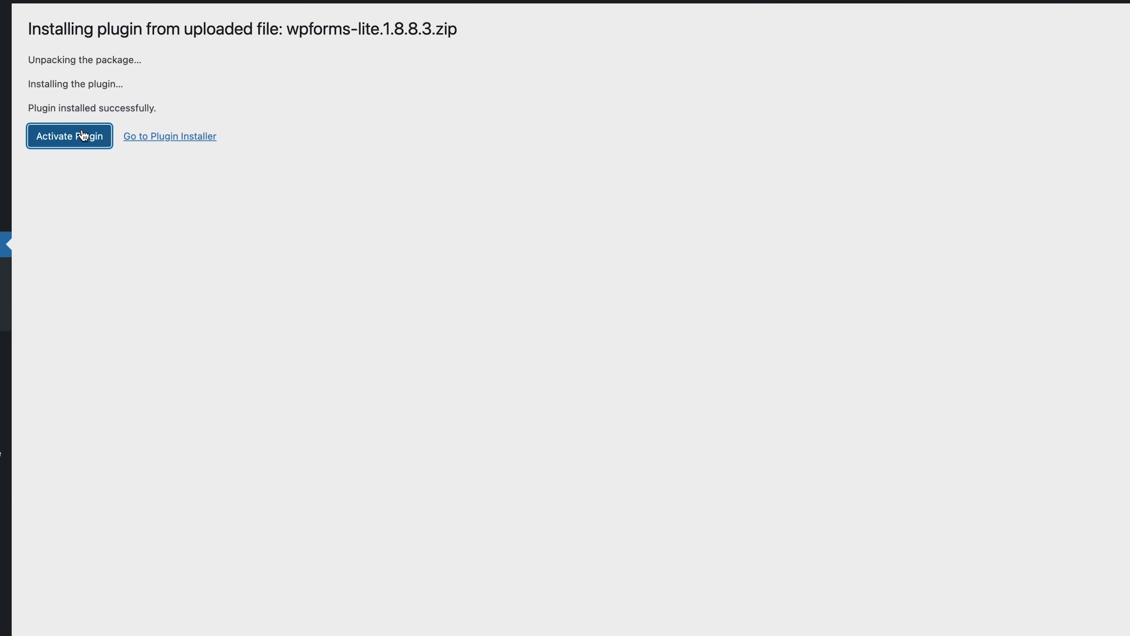
click(83, 134)
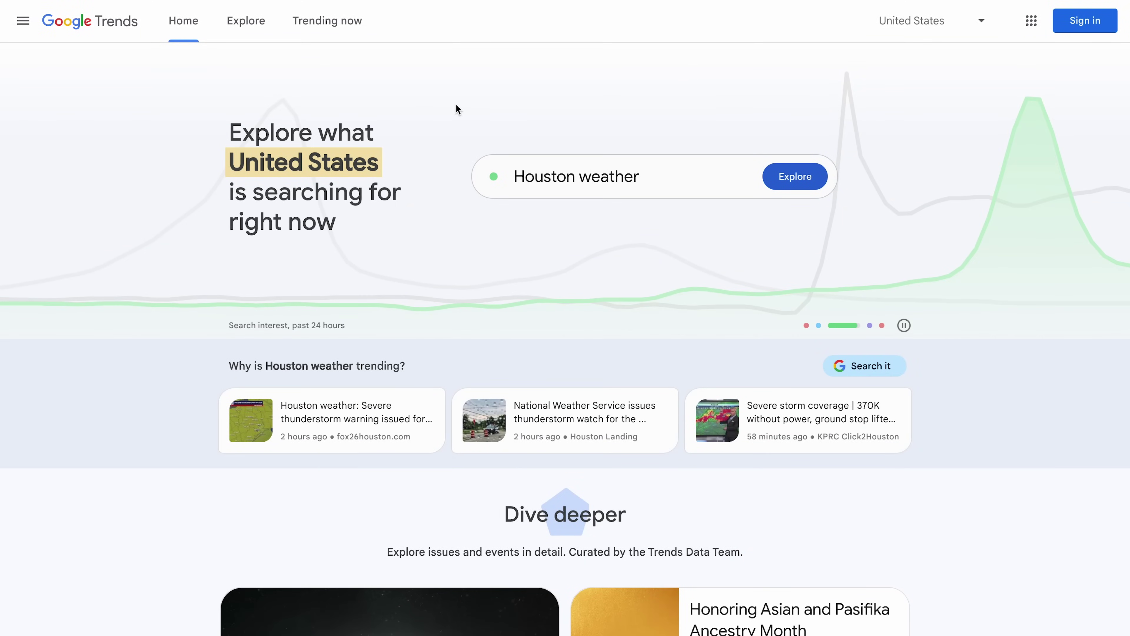
Open the Explore page in Google Trends.
click(249, 21)
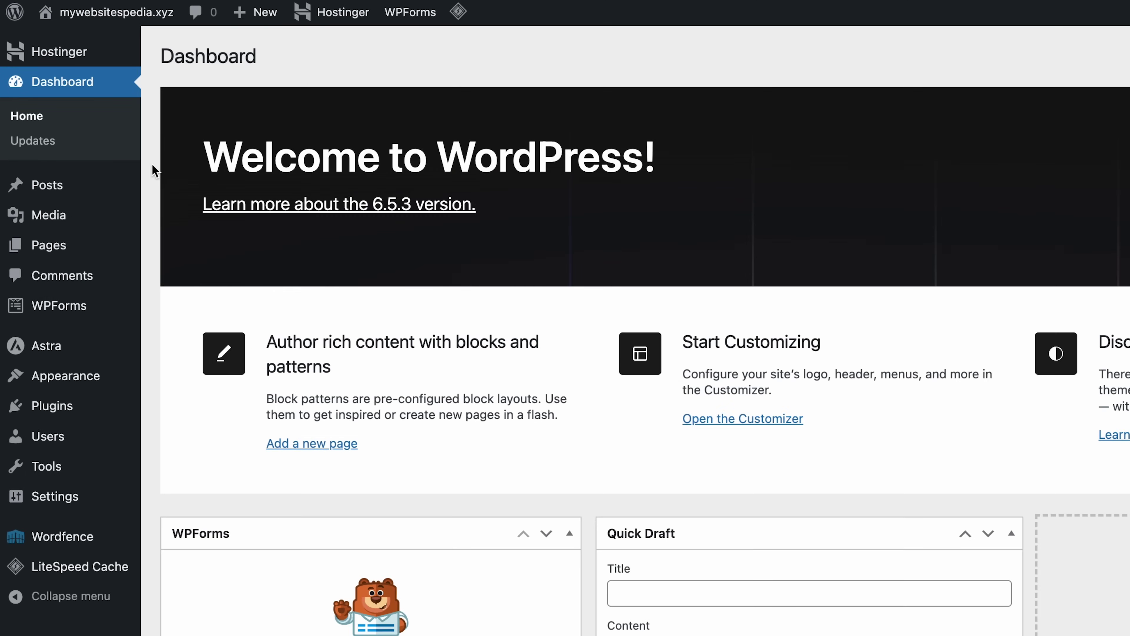
Create a new post titled 'This is title' and add an empty Image block below it.
mouse_move(93, 191)
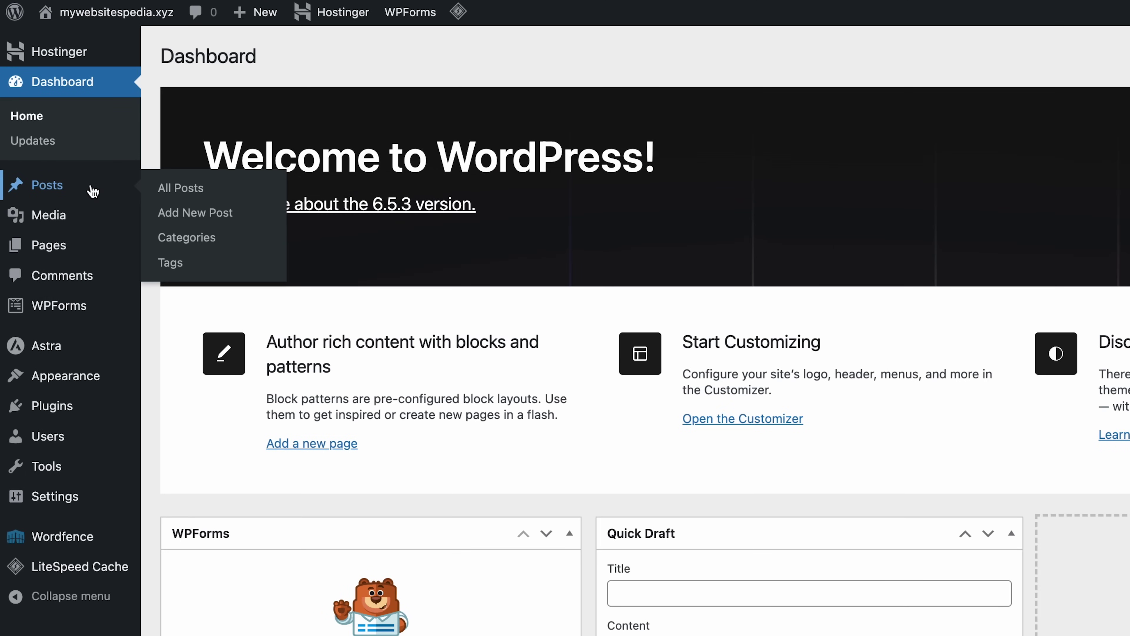
click(180, 214)
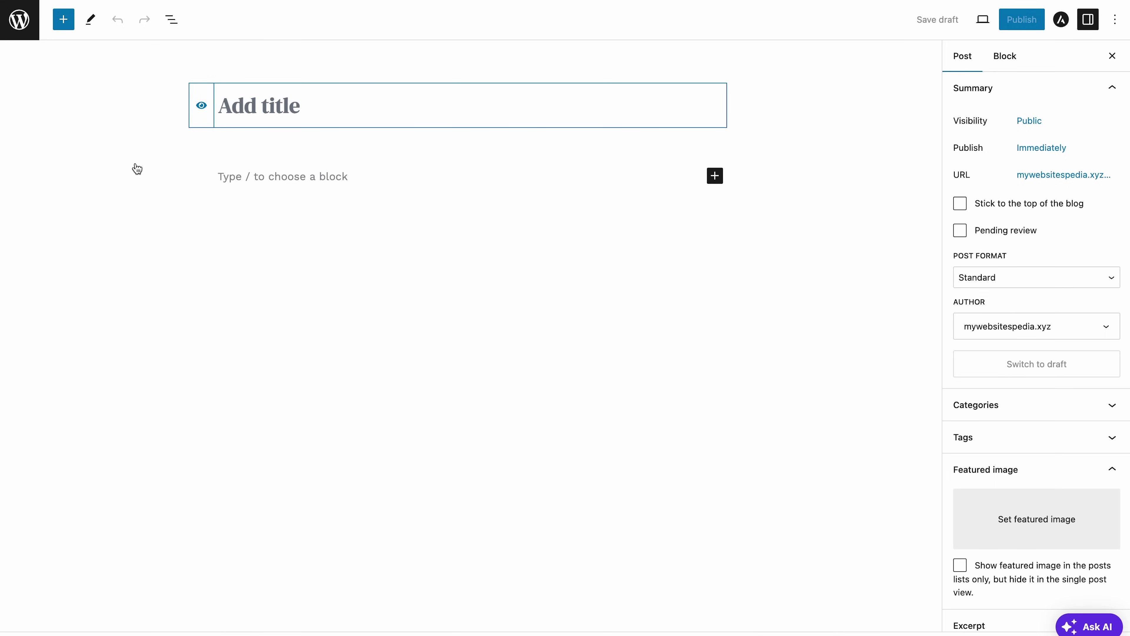
text(This is title)
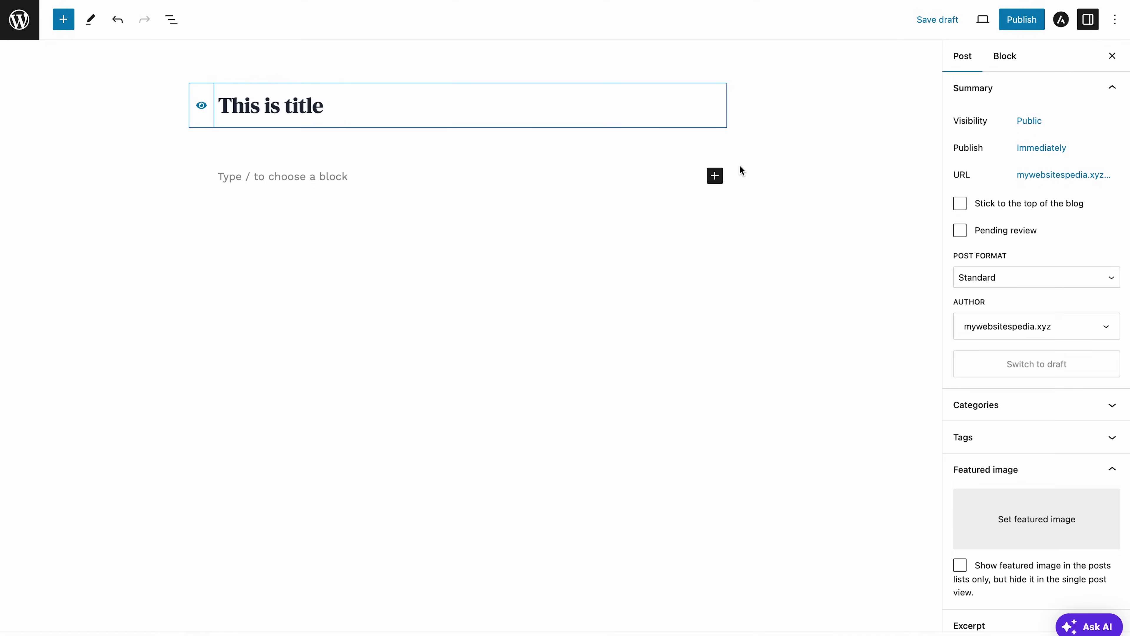
click(715, 176)
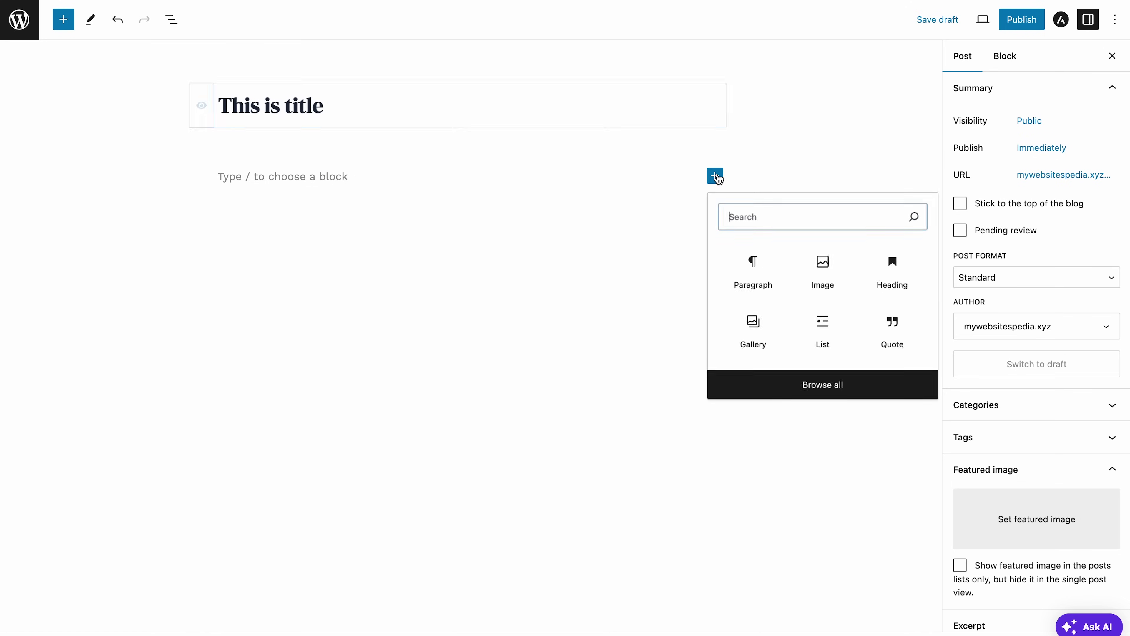
click(821, 268)
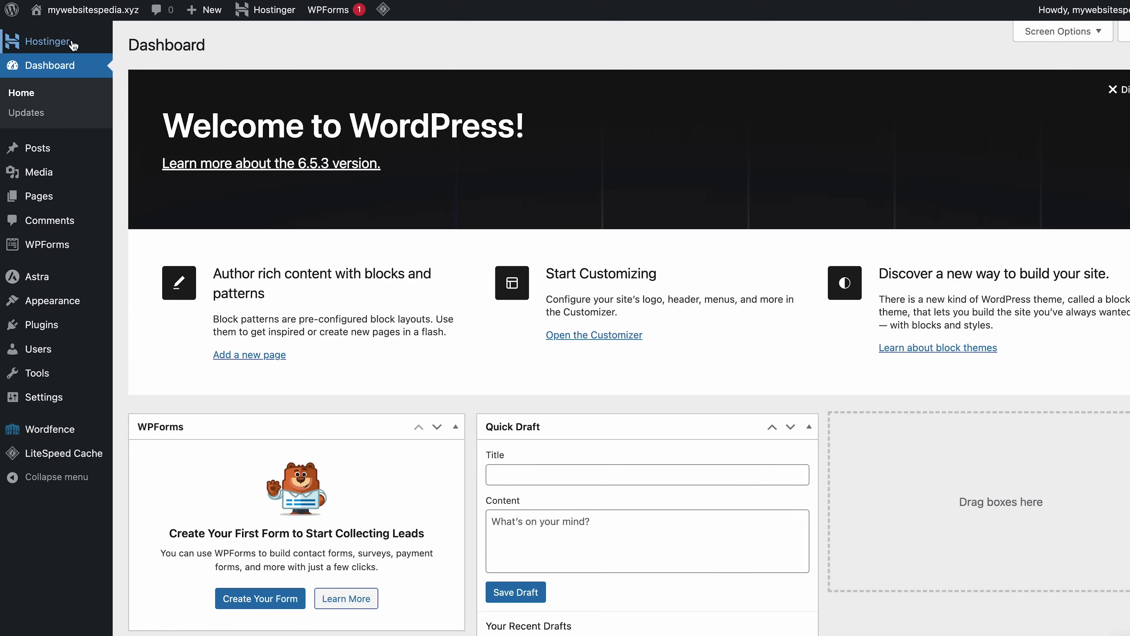
In the AI content tool, pick a content type, enter keywords wordpress and tutorial, and generate.
mouse_move(72, 43)
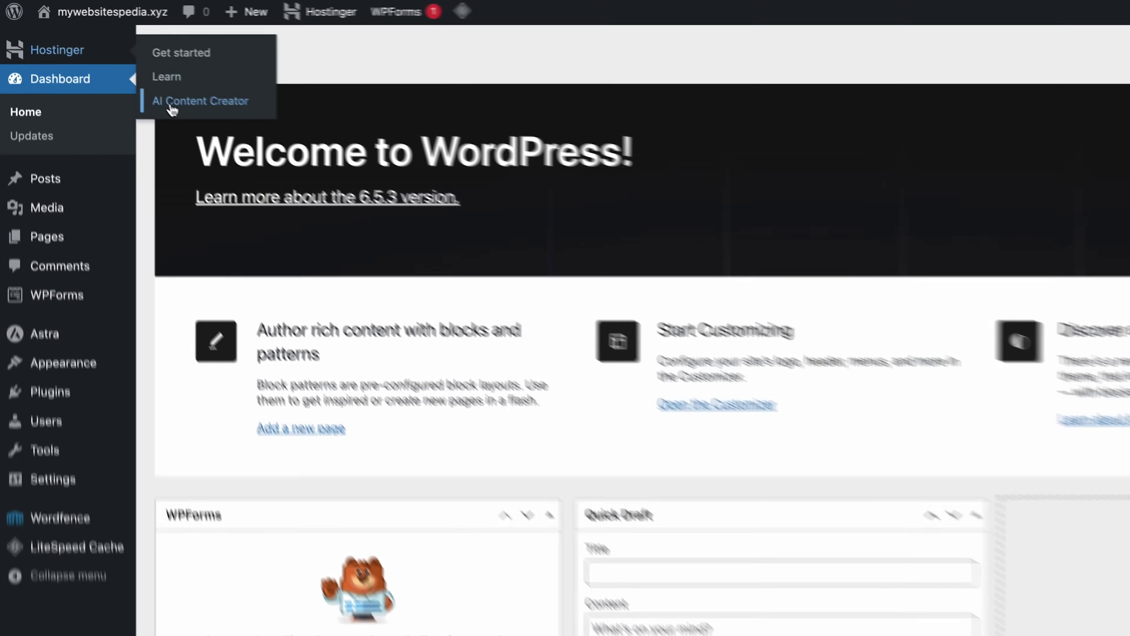
click(179, 107)
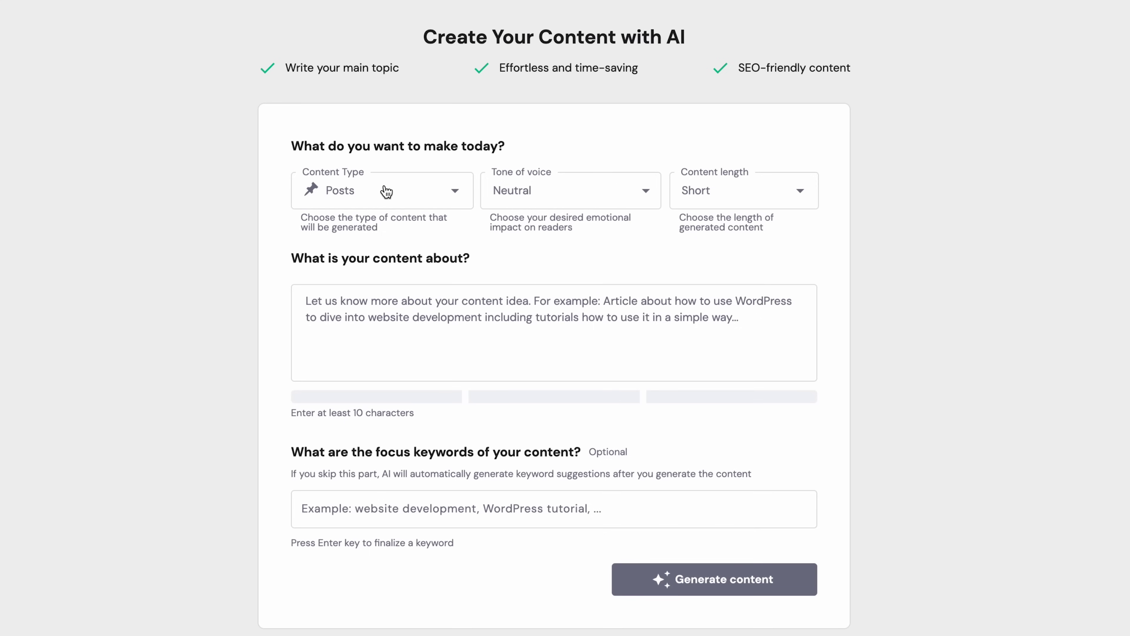
click(386, 191)
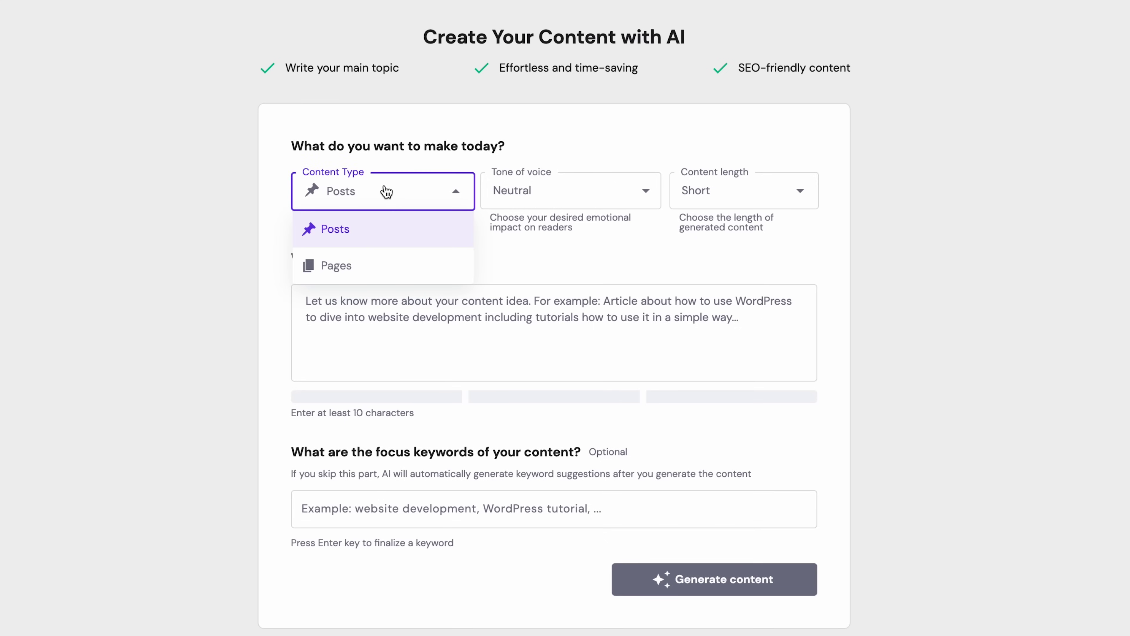
click(392, 236)
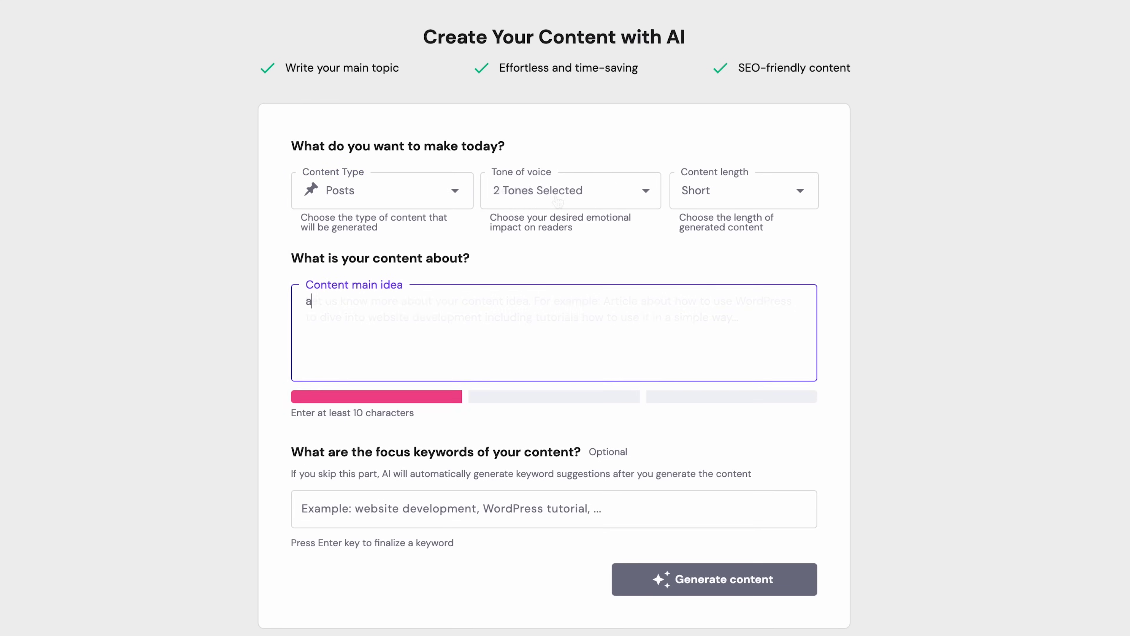
text(rtic)
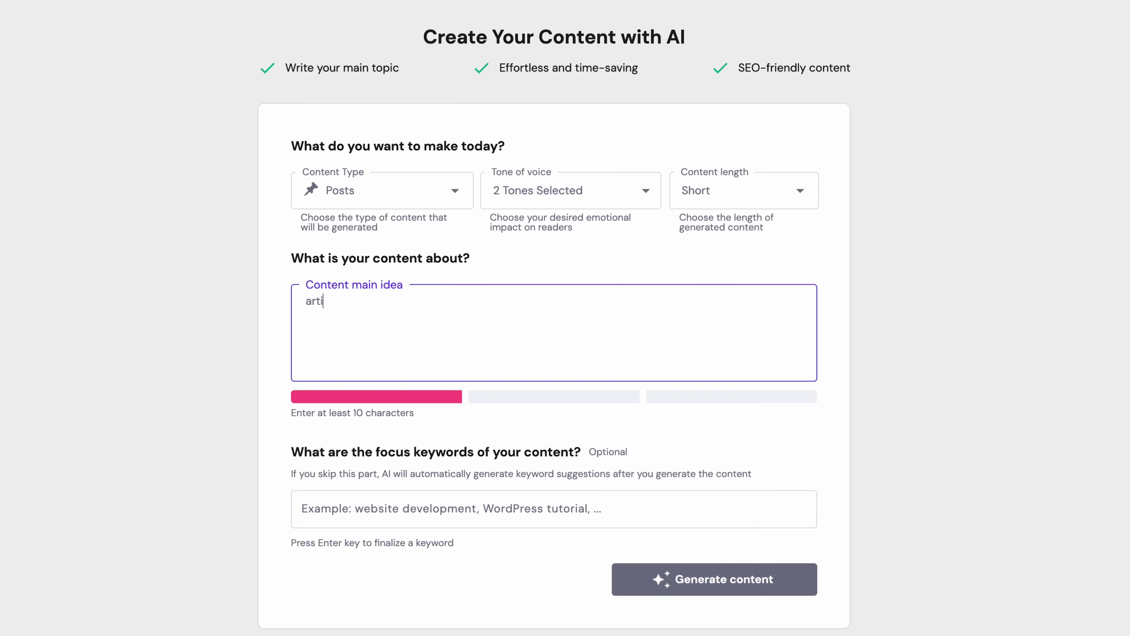
text(wo)
text(rd)
text(press)
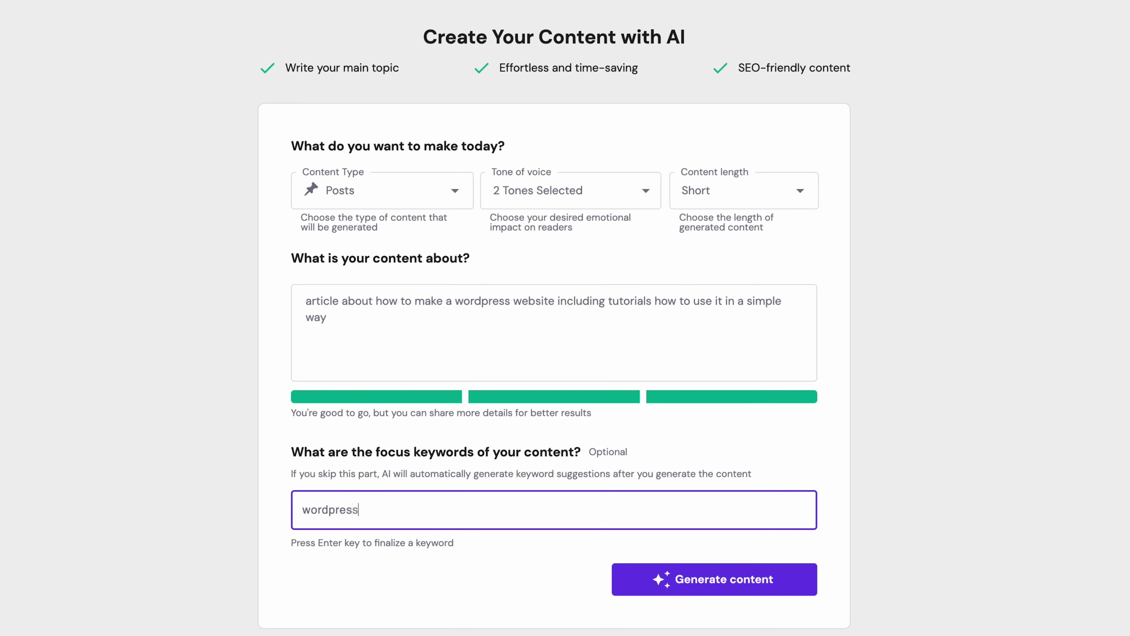
key(Return)
text(tutorial)
key(Return)
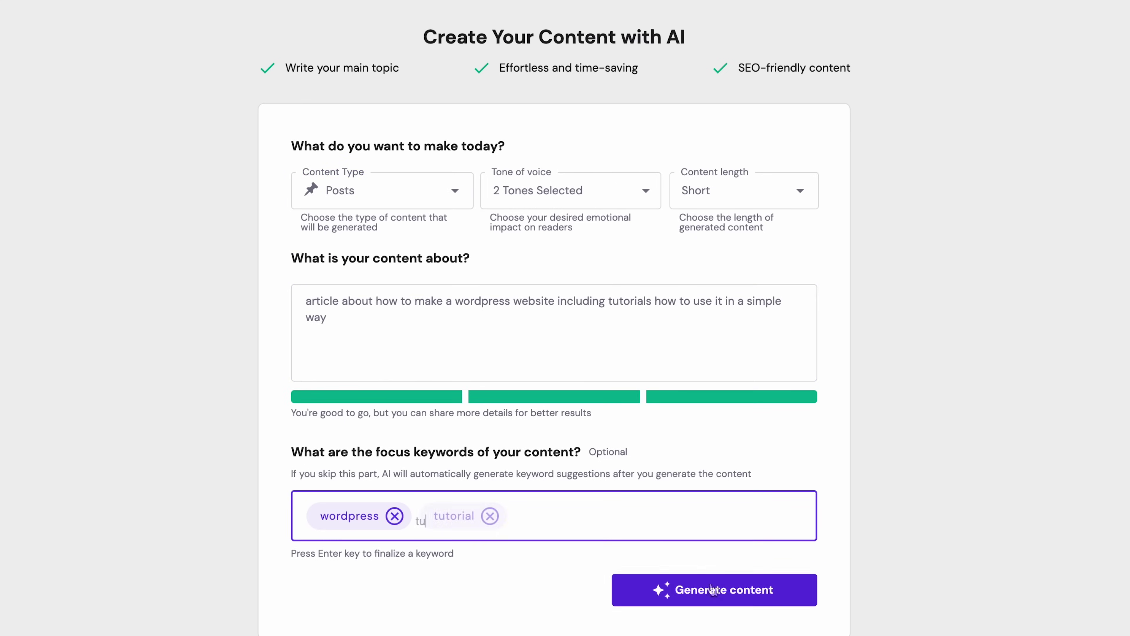
click(710, 582)
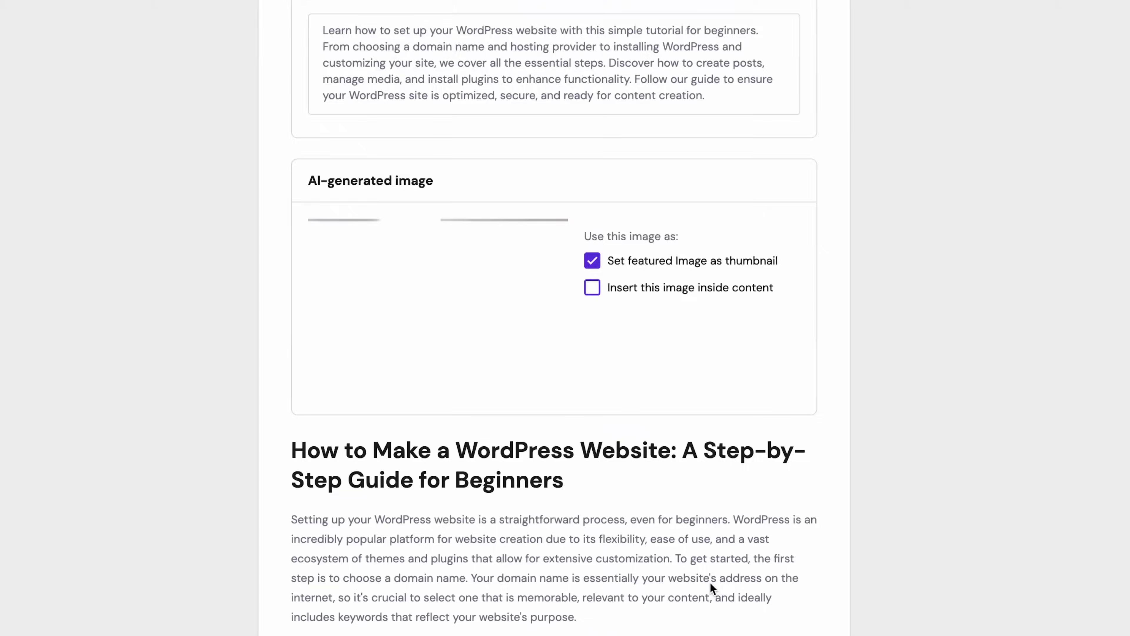
scroll(709, 582, down, 3)
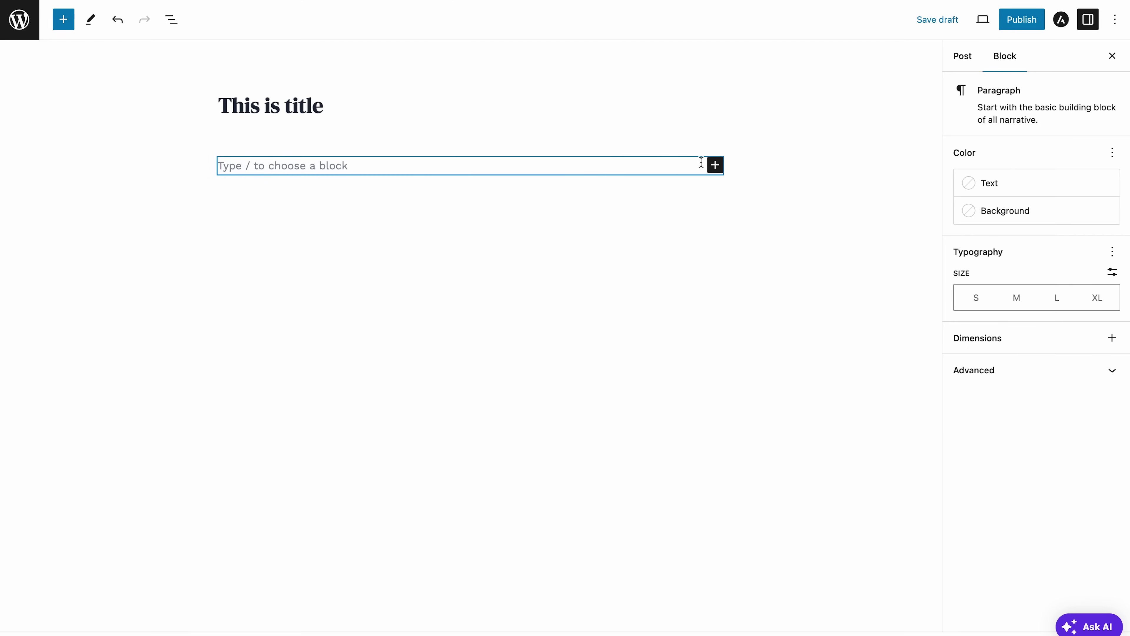
Insert an AI Content Creator block with a 'how to' topic and generate the article.
click(714, 164)
text(ai)
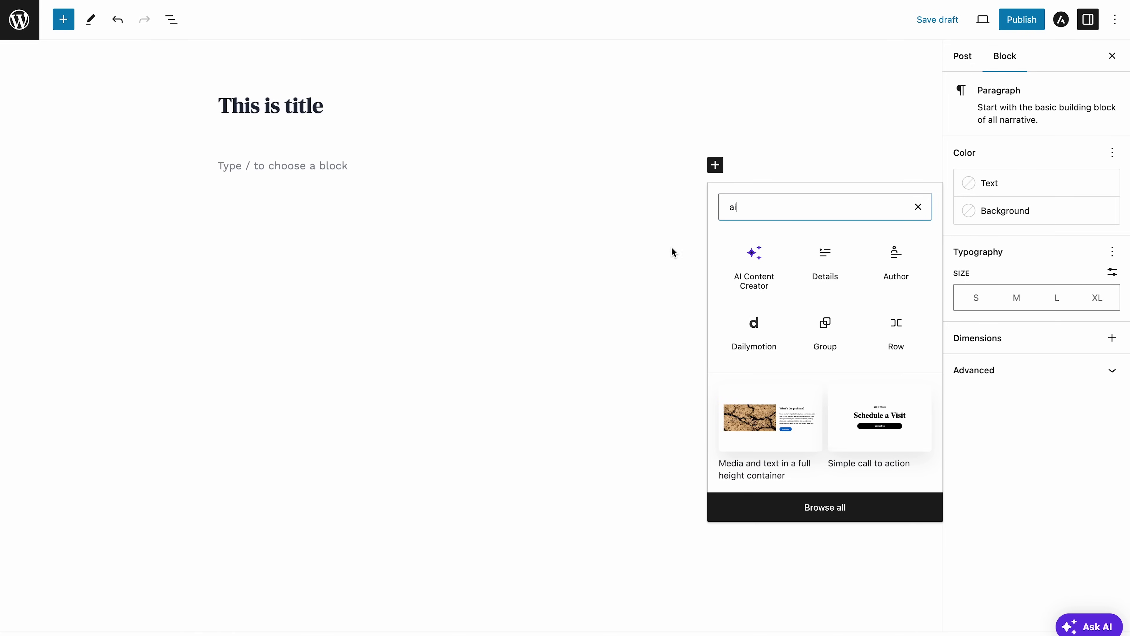
click(752, 260)
text(how)
text(to)
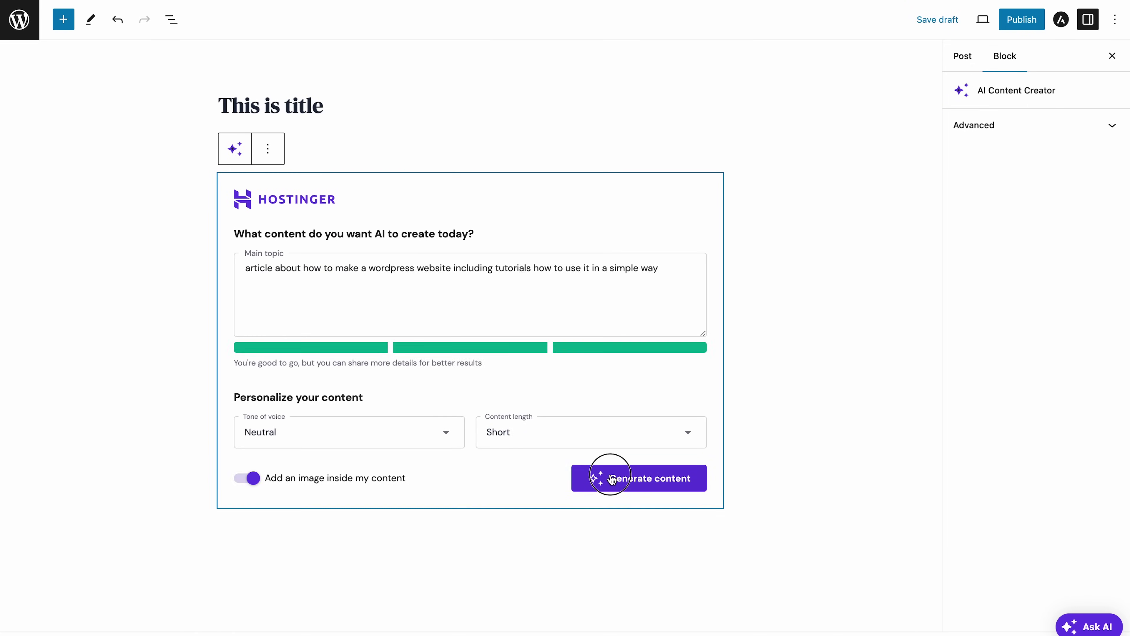
click(609, 475)
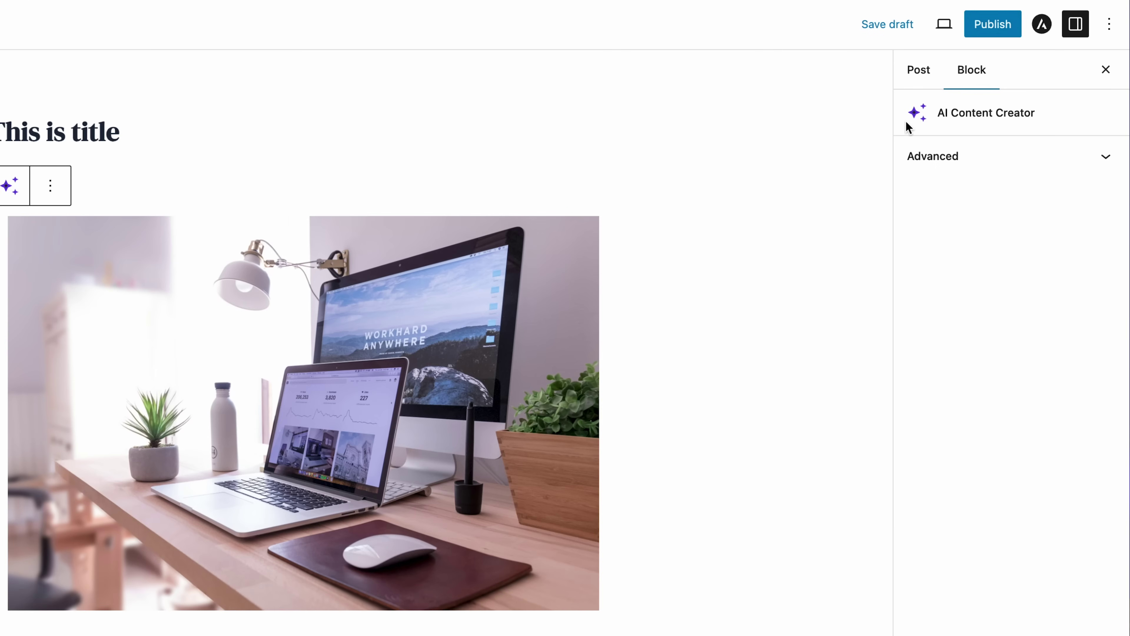
Expand Categories and Tags in the post settings and file the post under Blog.
click(918, 71)
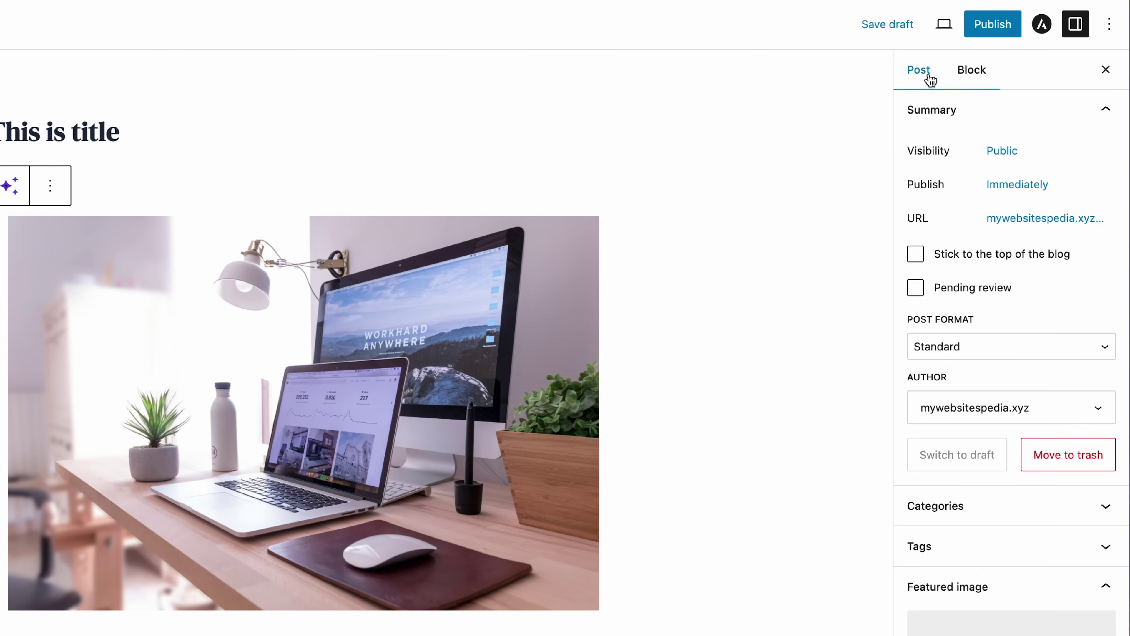
click(955, 505)
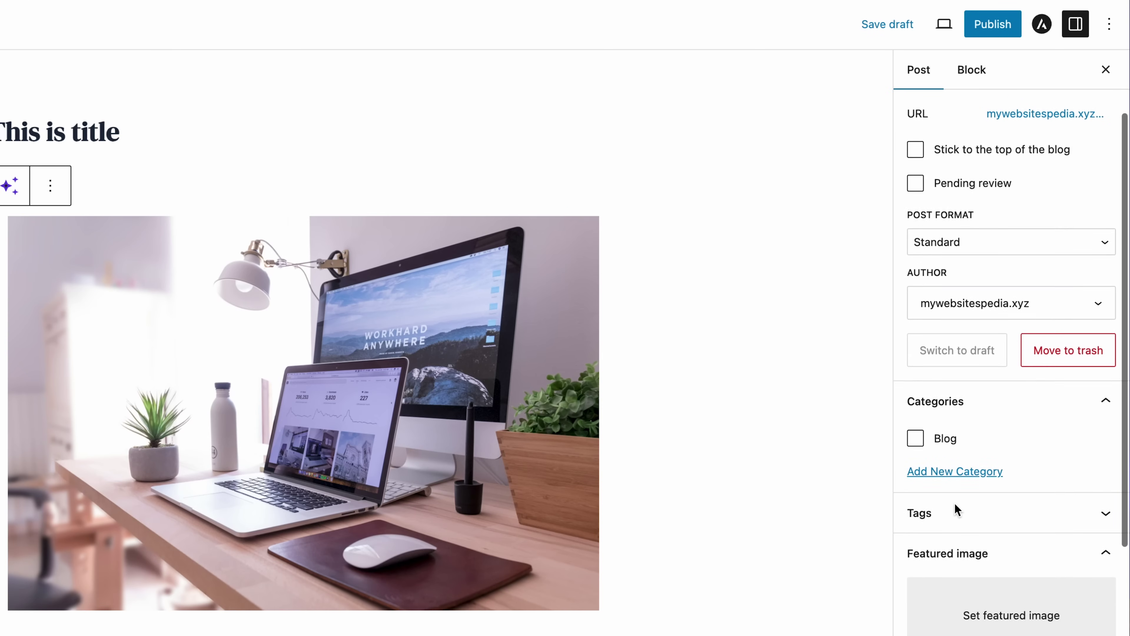
click(955, 509)
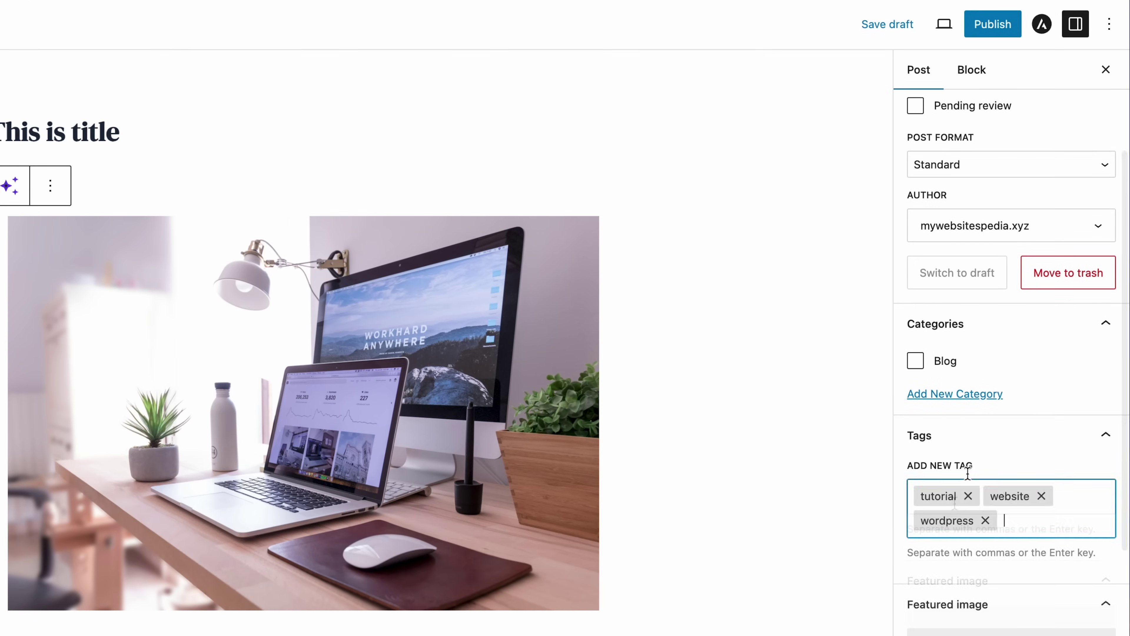
click(917, 363)
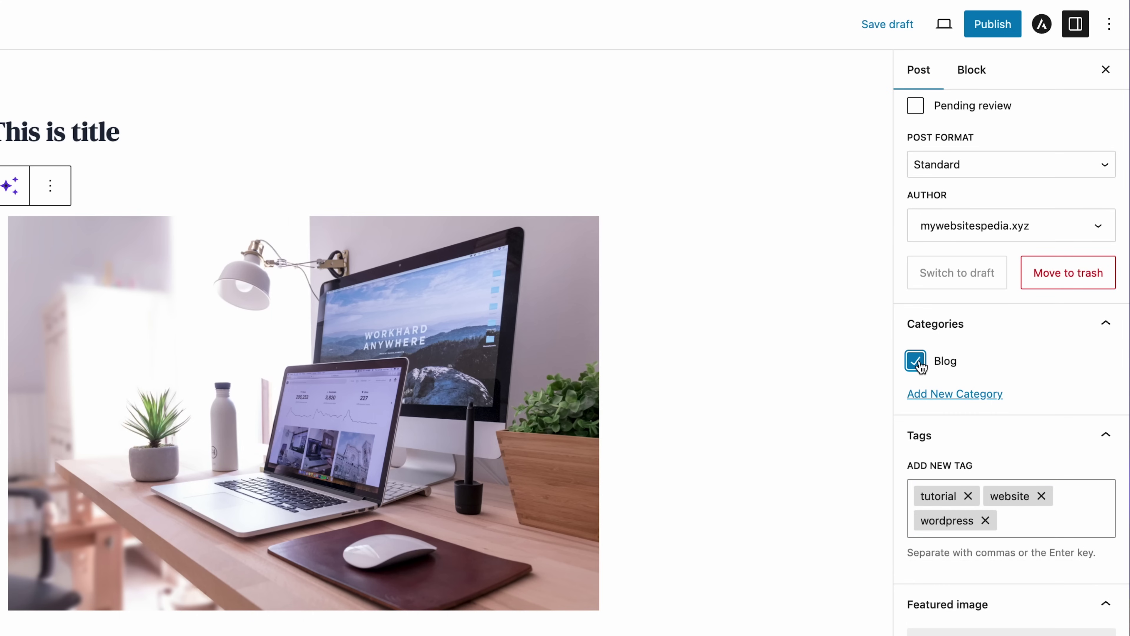
Check the post's visibility and leave it set to Public.
scroll(920, 366, up, 4)
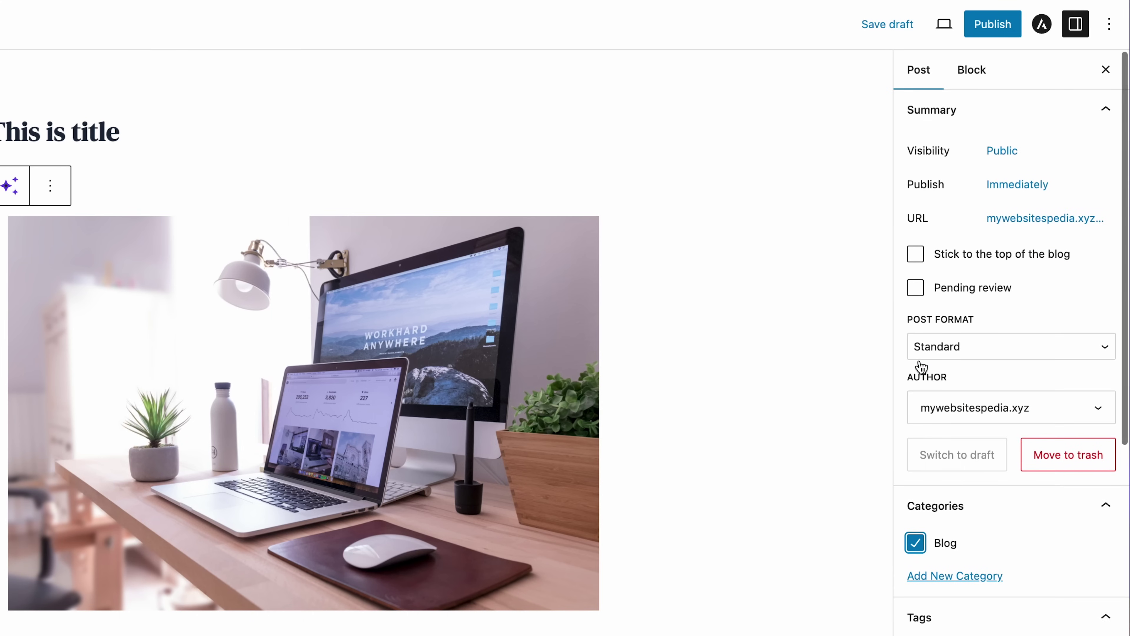
click(1002, 152)
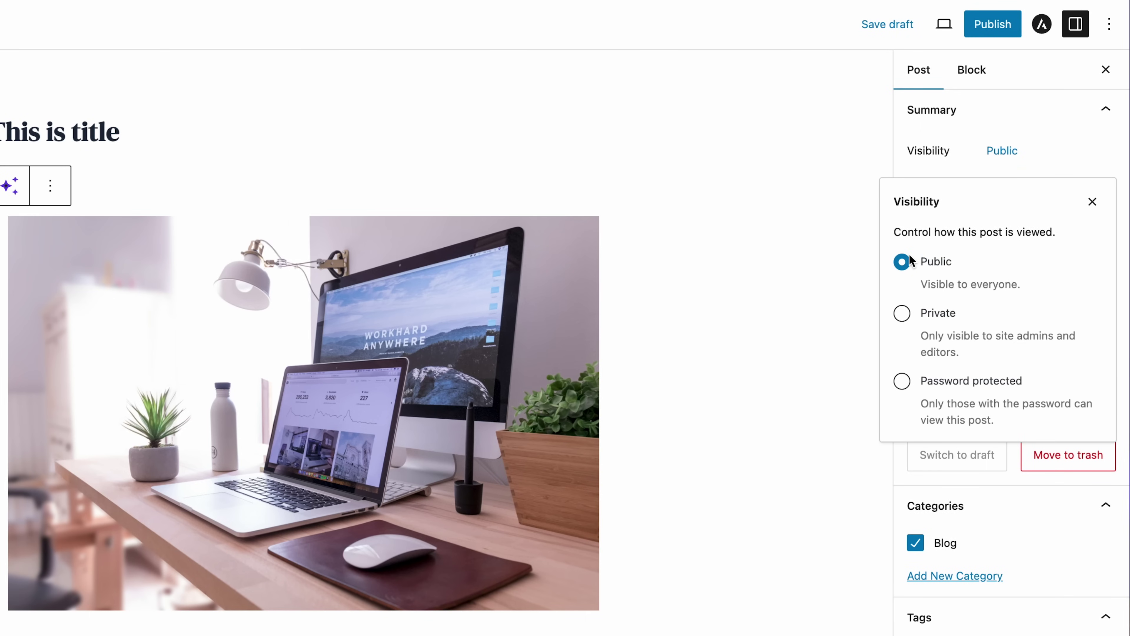
click(1091, 203)
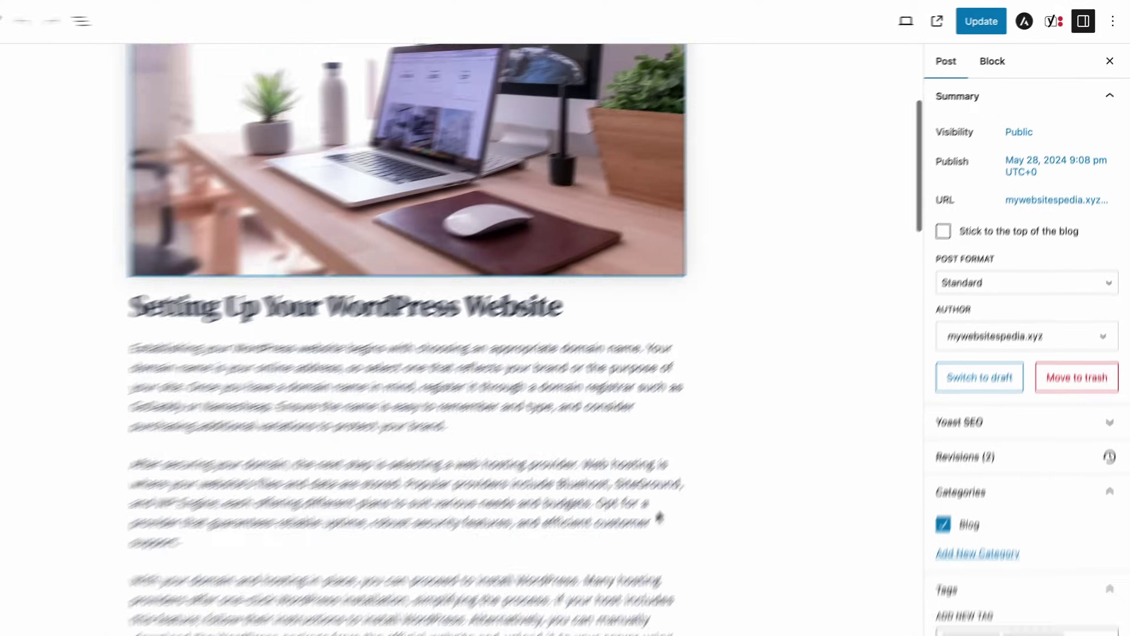
scroll(698, 465, down, 15)
scroll(698, 465, down, 10)
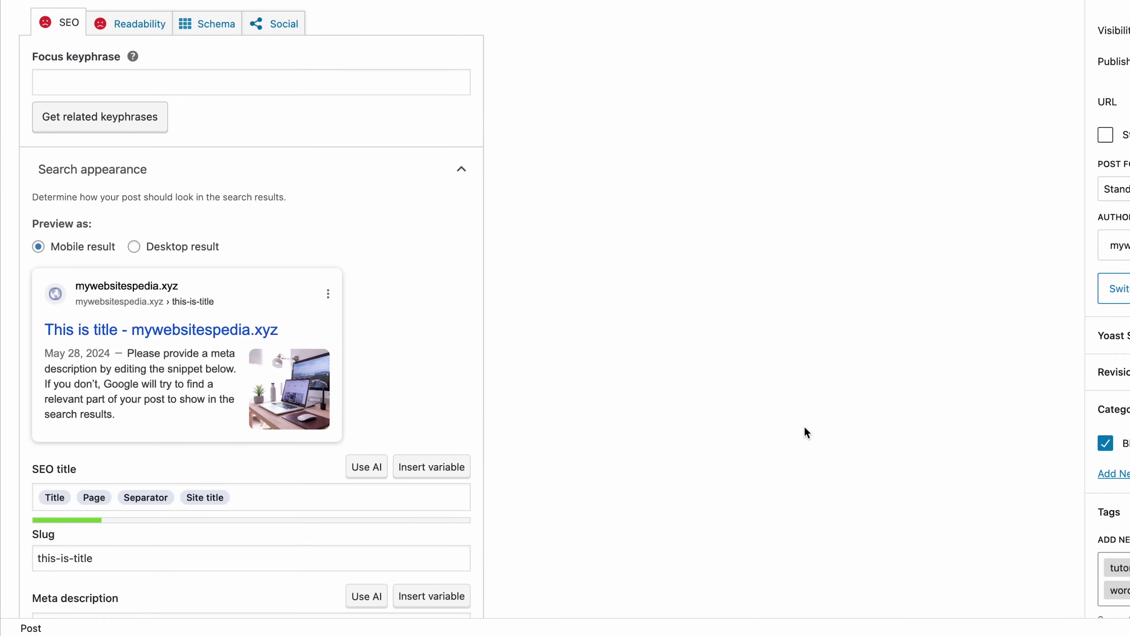
Enter 'wordpress website tutorial' as the Yoast SEO focus keyphrase.
click(392, 81)
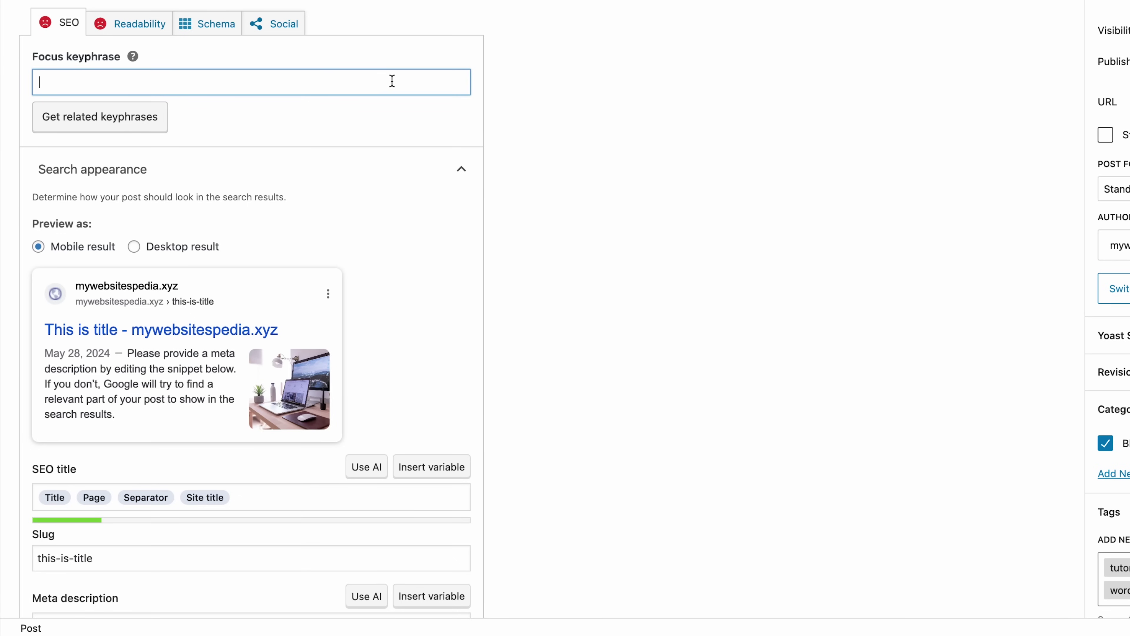
text(press website tutorial)
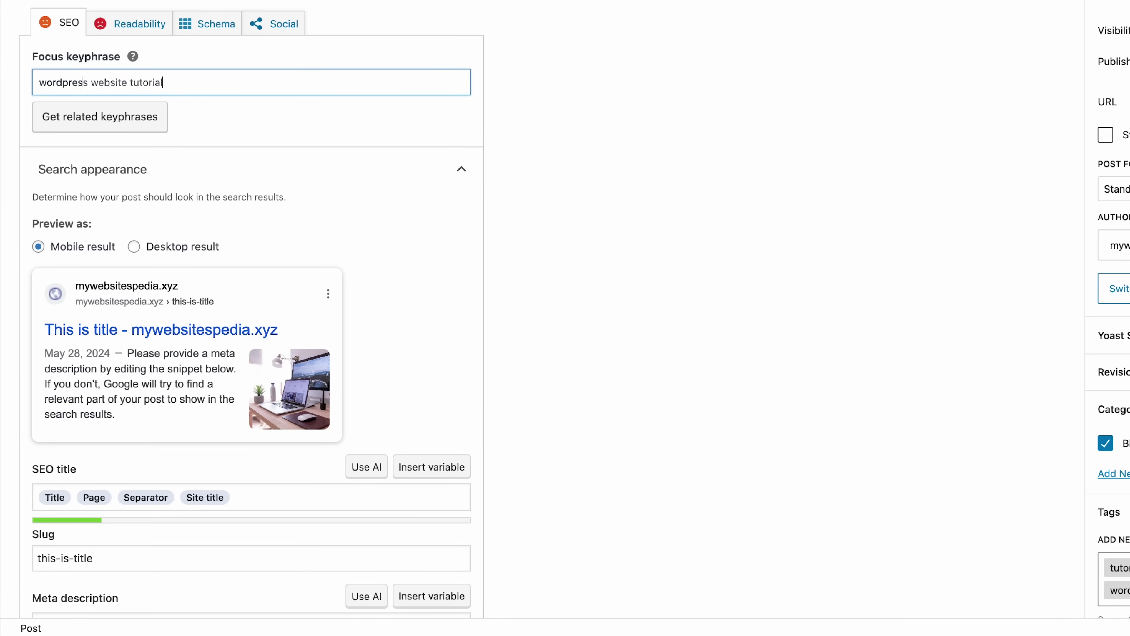
scroll(345, 309, down, 6)
scroll(344, 310, down, 2)
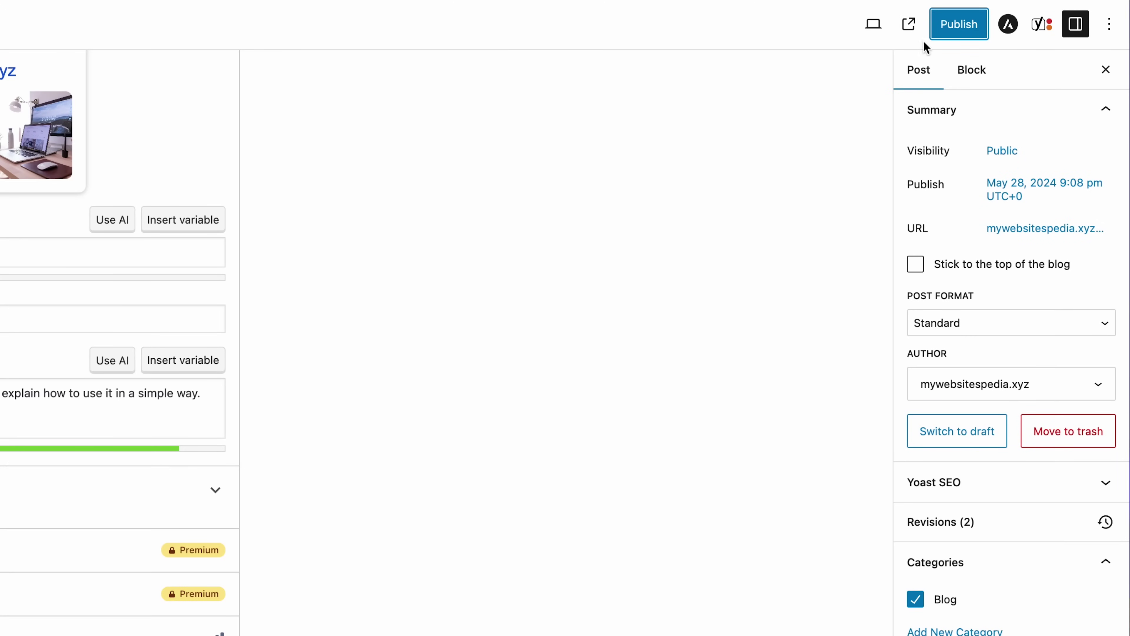
Save the post with its Yoast SEO changes.
click(960, 27)
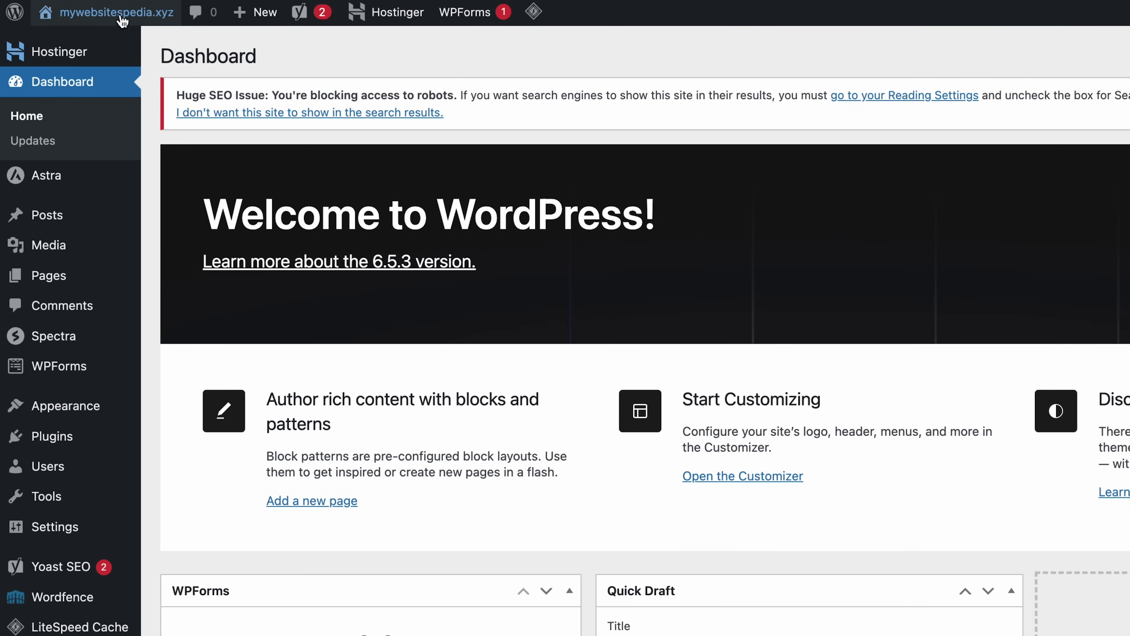
Visit the live site from the admin bar and scroll down its homepage.
mouse_move(122, 19)
click(96, 40)
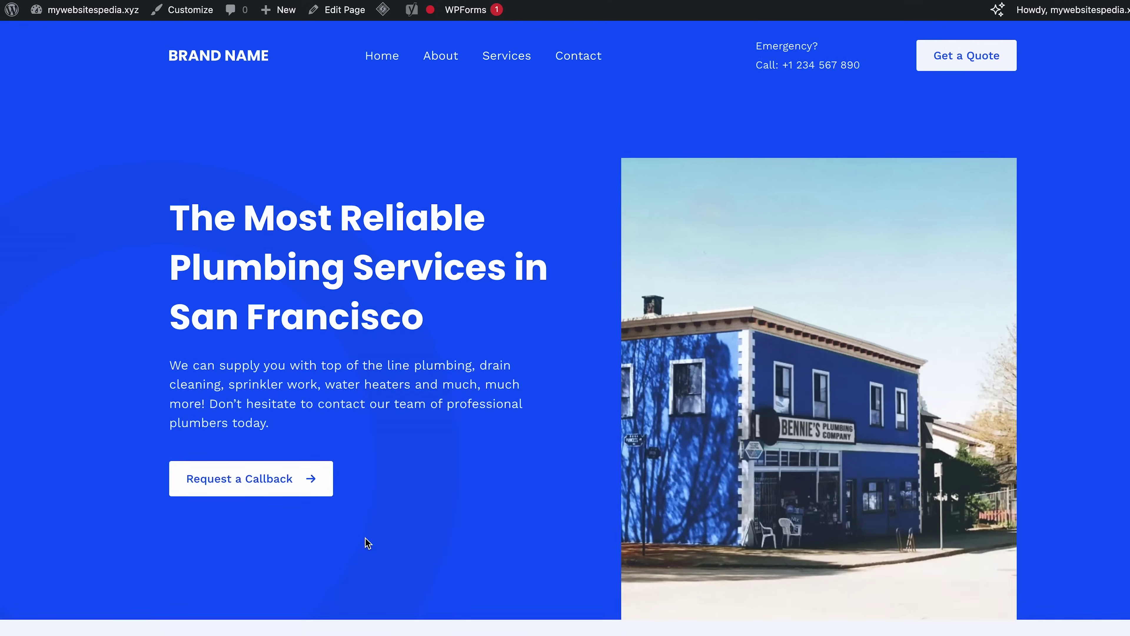
scroll(366, 538, down, 8)
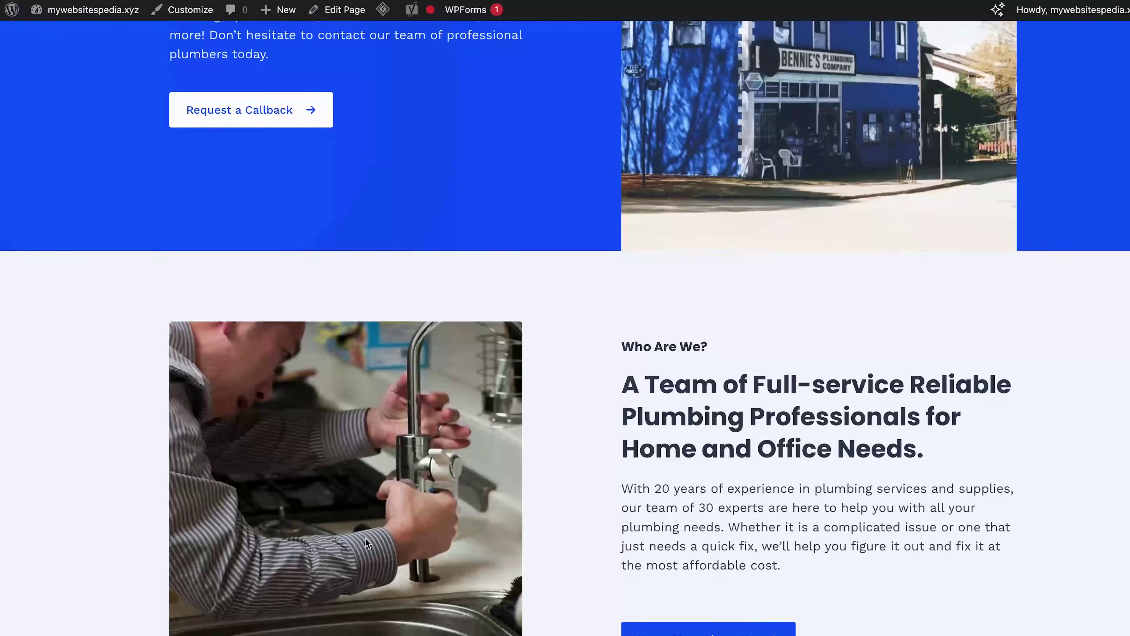
scroll(366, 538, down, 4)
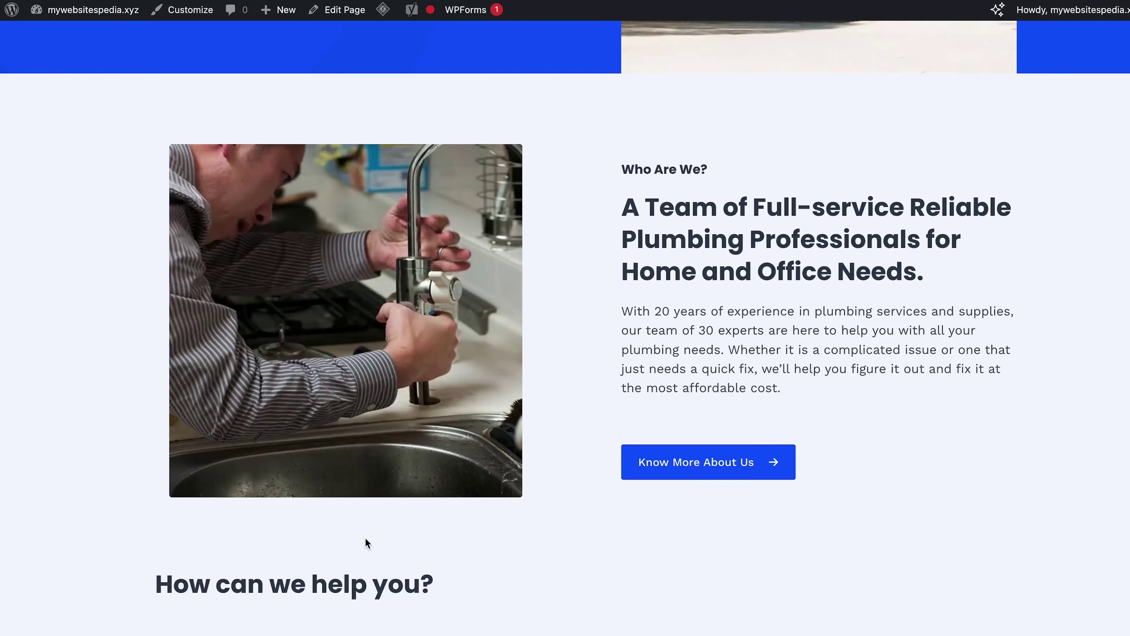
scroll(366, 539, down, 2)
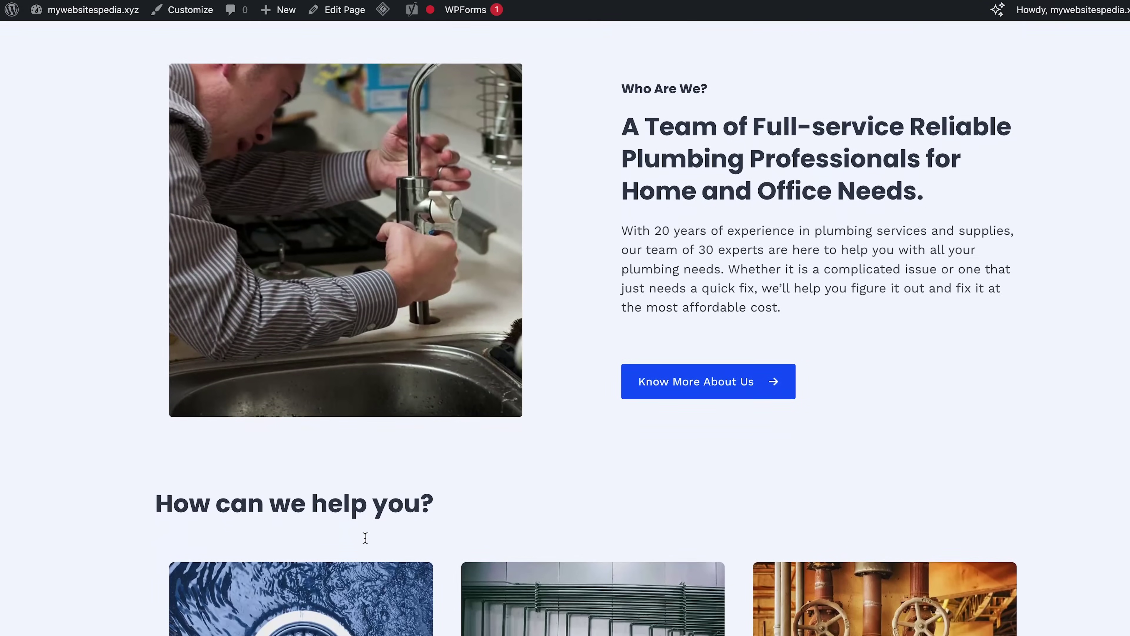
scroll(365, 538, down, 3)
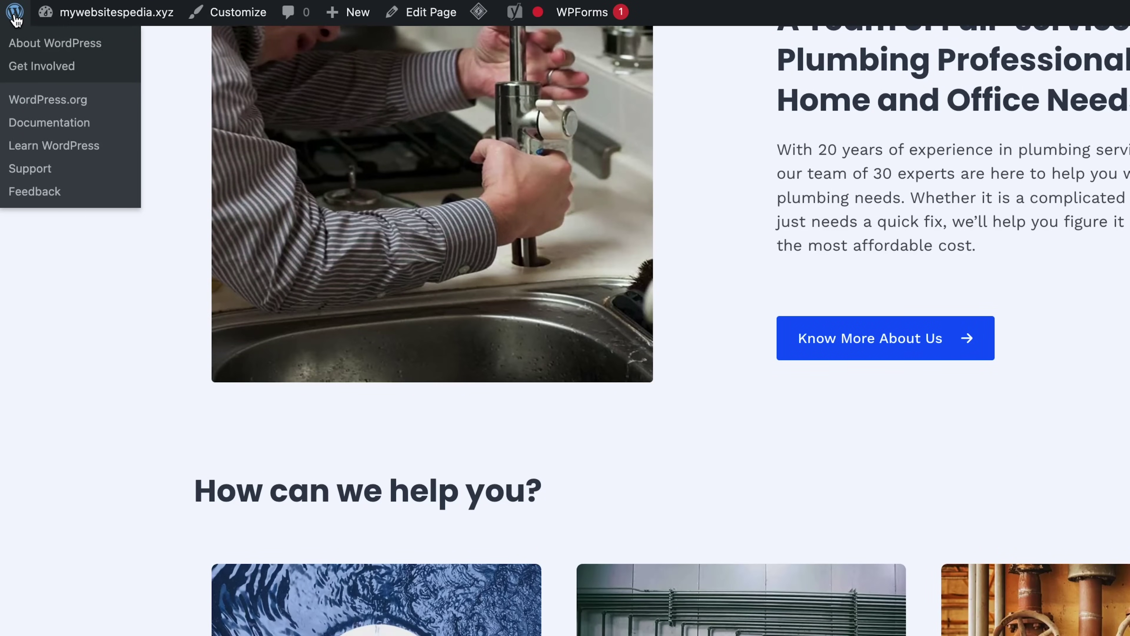
Open Hostinger > Get started and expand the Edit post description and Upload an image steps.
click(16, 20)
mouse_move(77, 54)
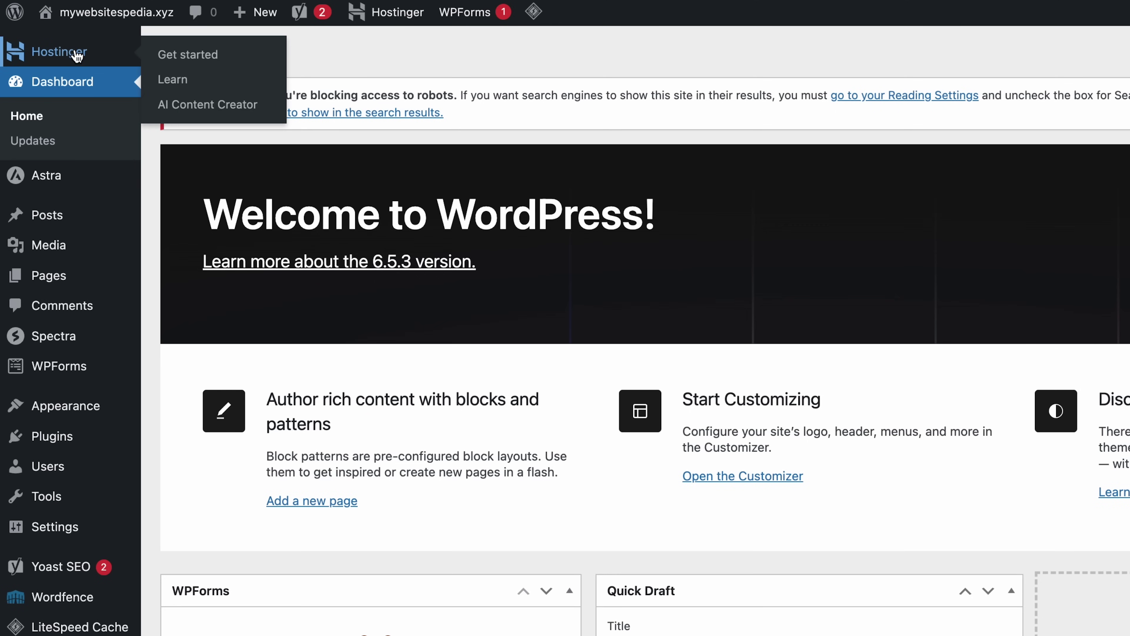
click(177, 58)
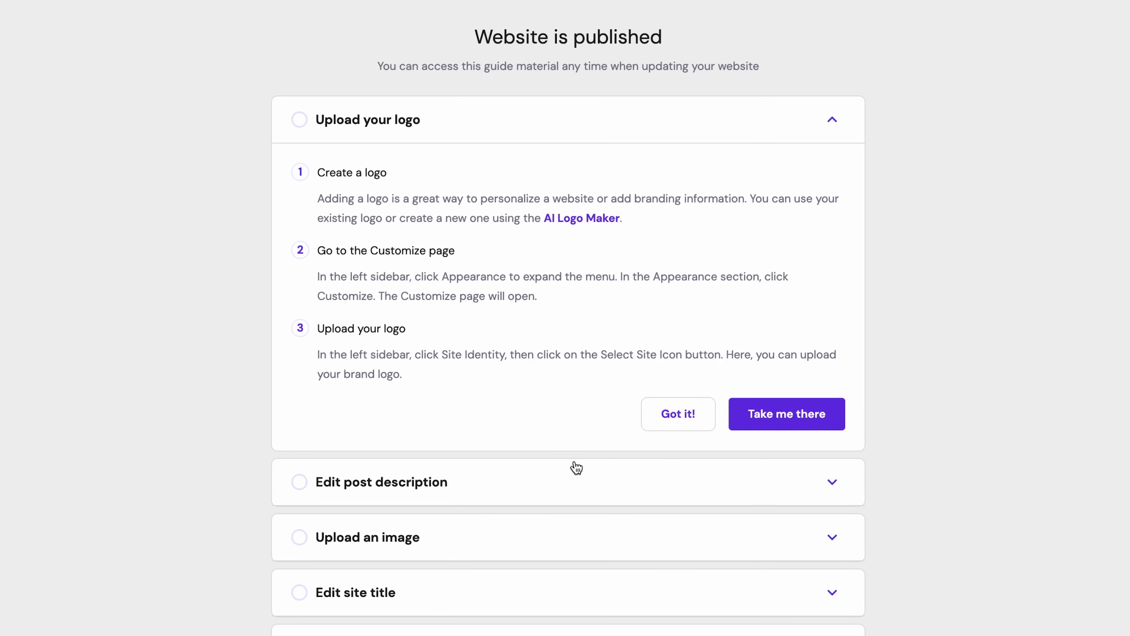
click(576, 467)
scroll(578, 472, down, 6)
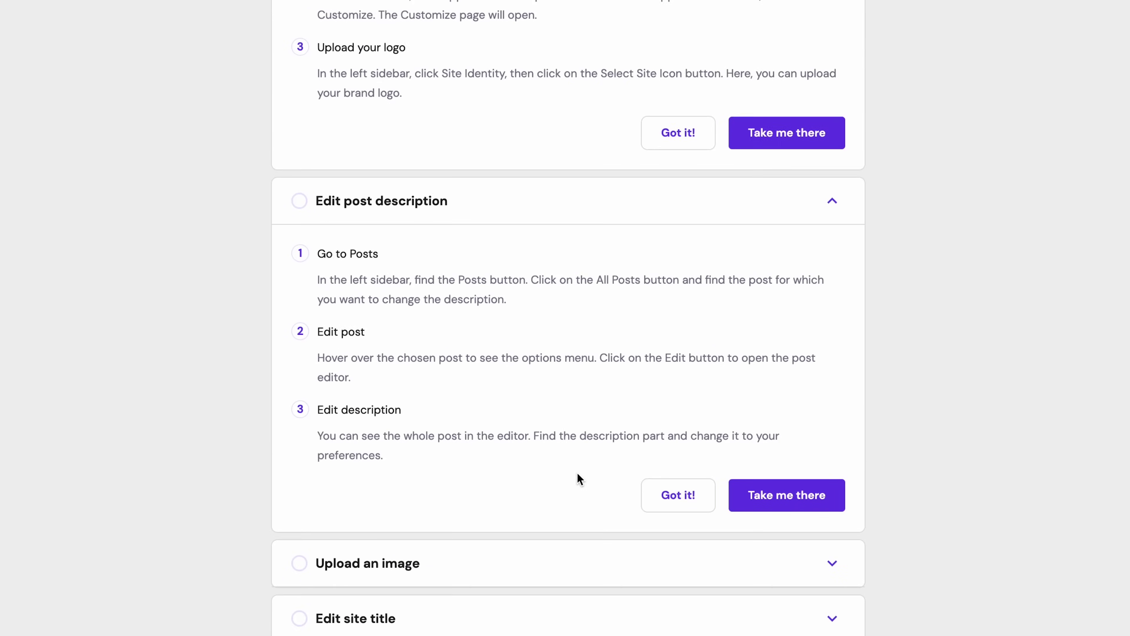
scroll(569, 485, down, 2)
click(563, 495)
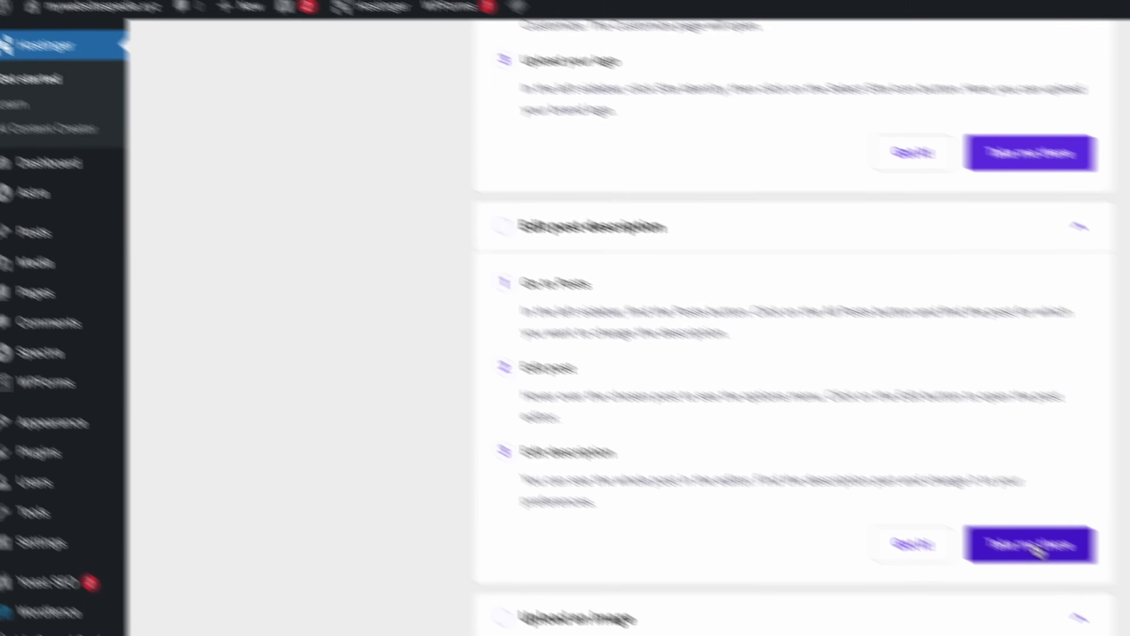
Under Settings > Reading, uncheck 'Discourage search engines from indexing this site' and save changes.
click(86, 171)
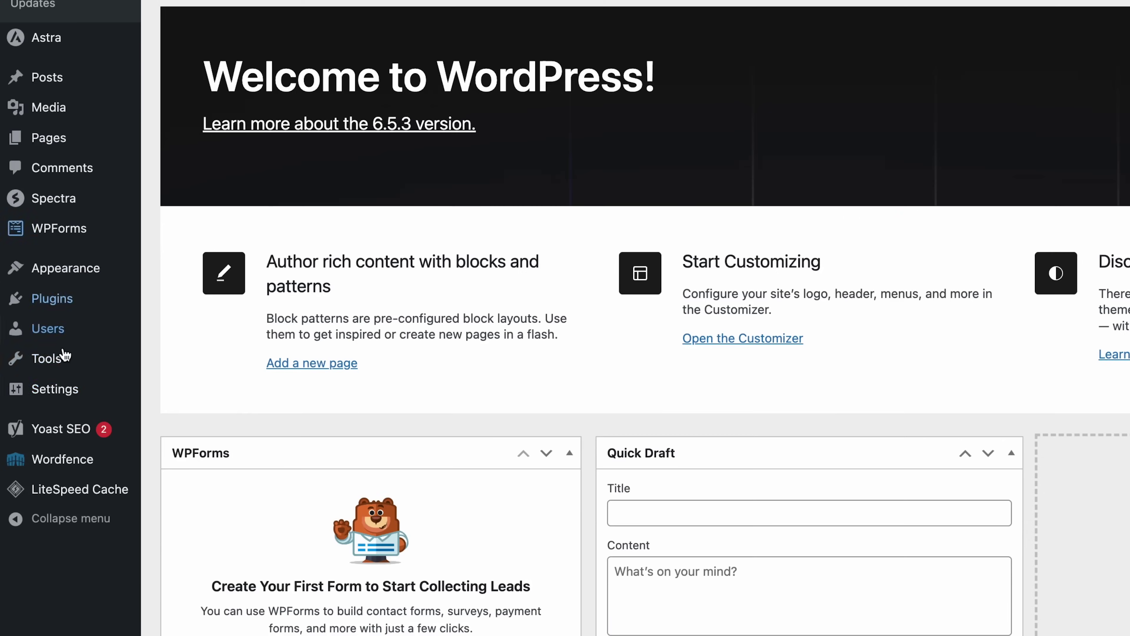
mouse_move(63, 503)
click(165, 550)
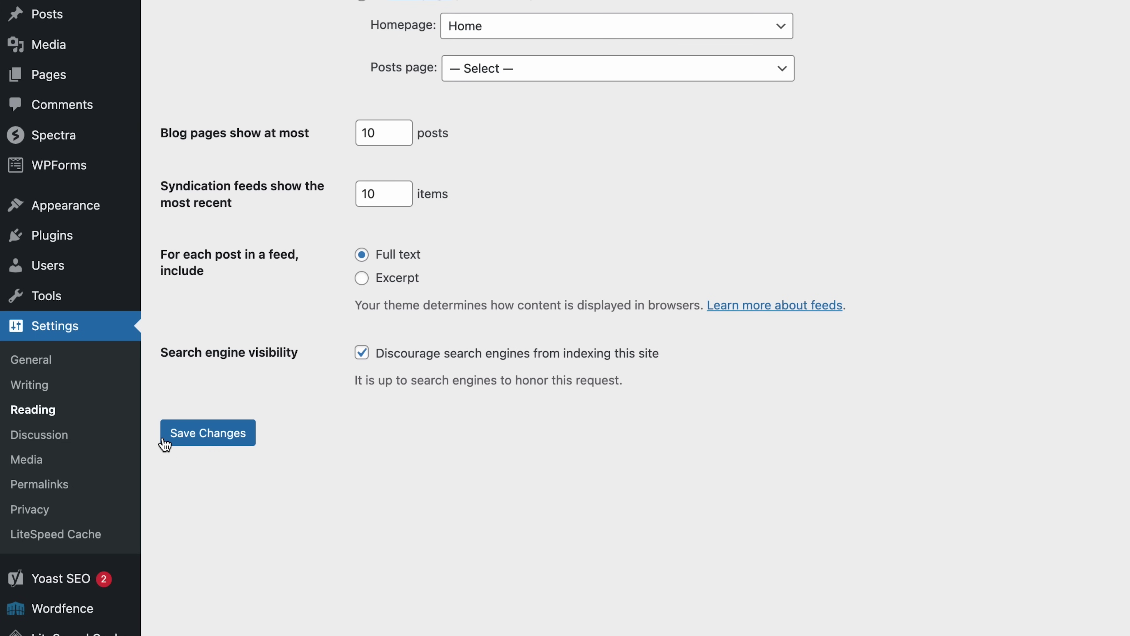
click(361, 353)
click(229, 434)
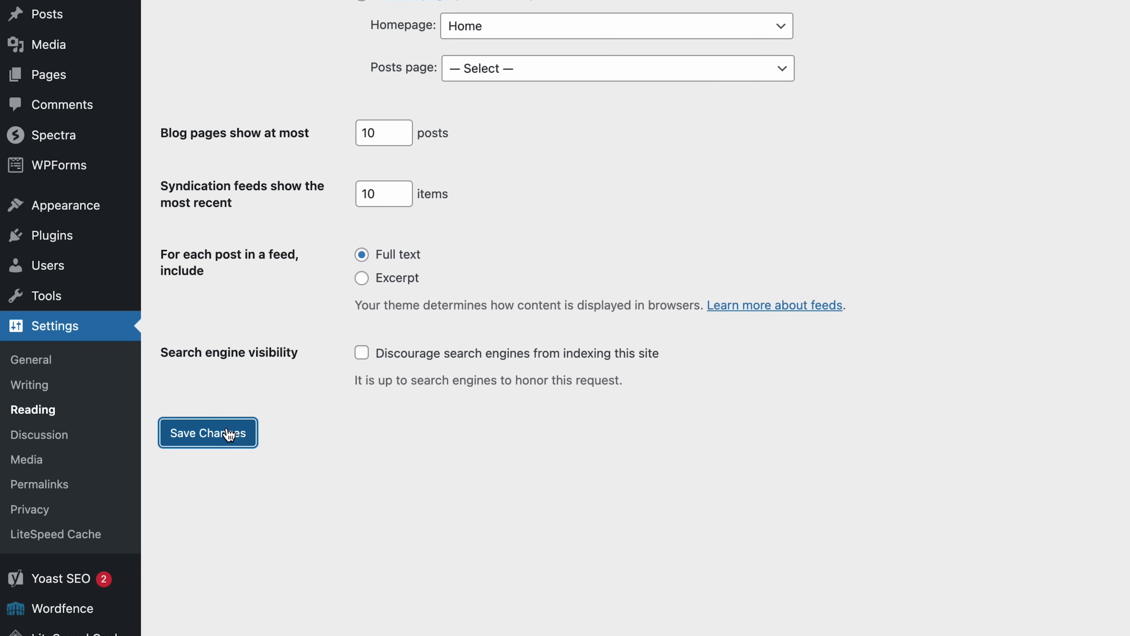